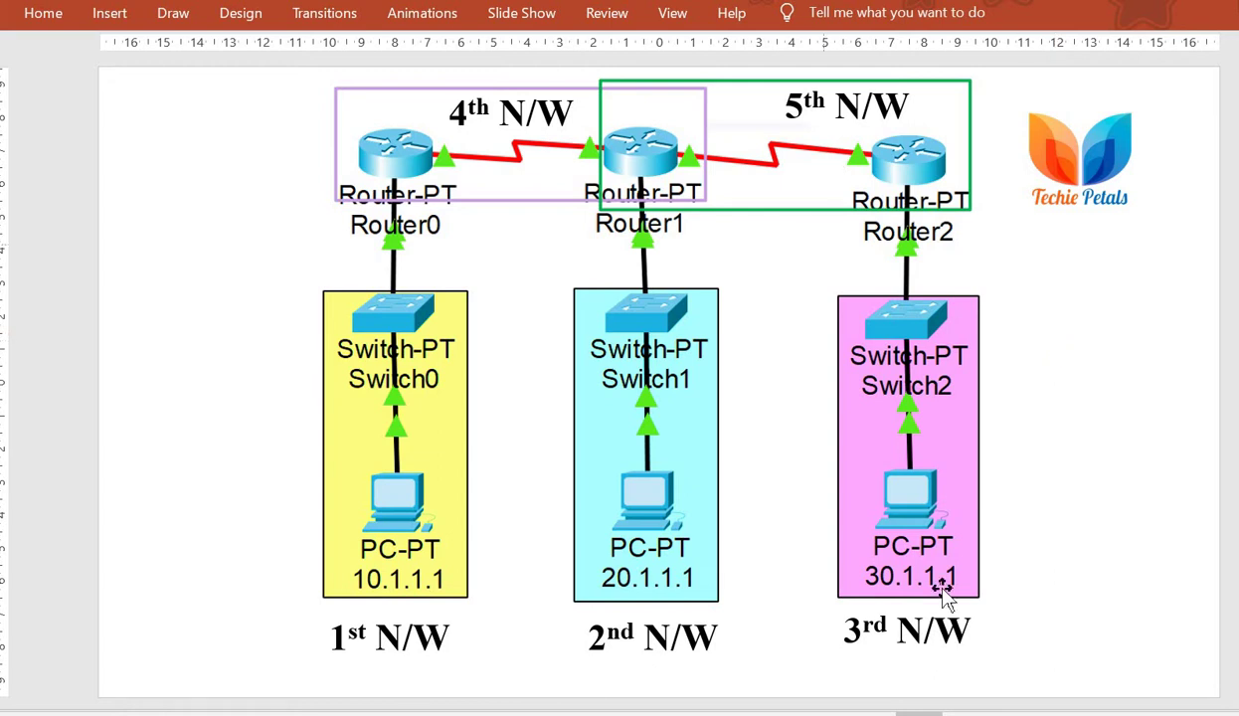
Step: Show the slide with the network addresses and ink a circled 10, 20 and 30 beside the three LANs
{"action": "key", "text": "Page_Down"}
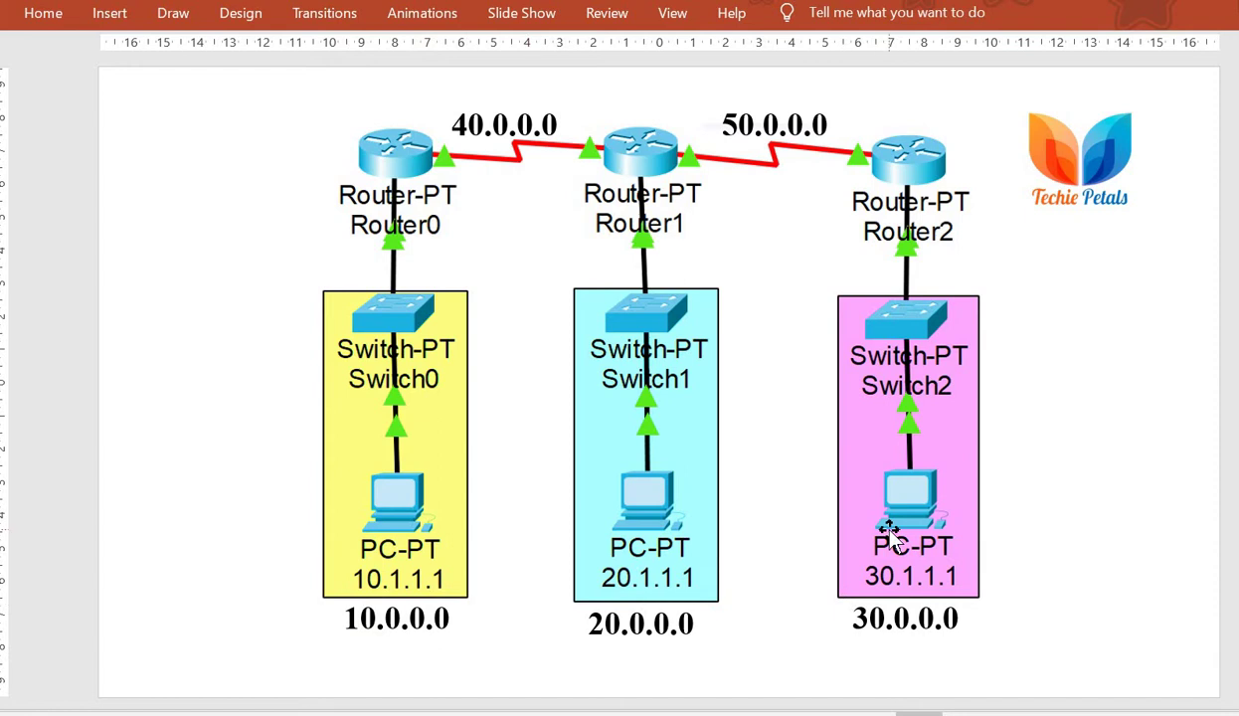
{"action": "left_click_drag", "start_coordinate": [320, 416], "coordinate": [318, 439]}
{"action": "left_click_drag", "start_coordinate": [310, 374], "coordinate": [352, 457]}
{"action": "left_click_drag", "start_coordinate": [697, 388], "coordinate": [680, 396]}
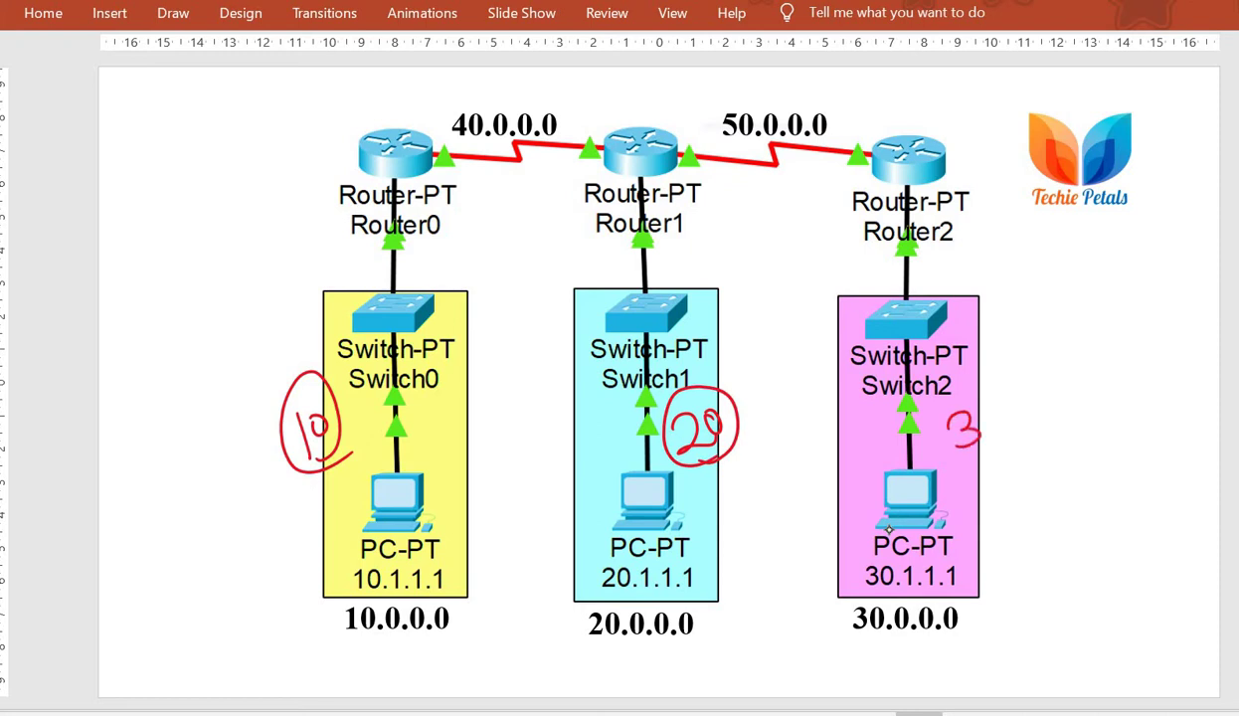
{"action": "mouse_move", "coordinate": [985, 386]}
{"action": "left_mouse_down"}
{"action": "mouse_move", "coordinate": [940, 447]}
{"action": "mouse_move", "coordinate": [995, 393]}
{"action": "left_mouse_up"}
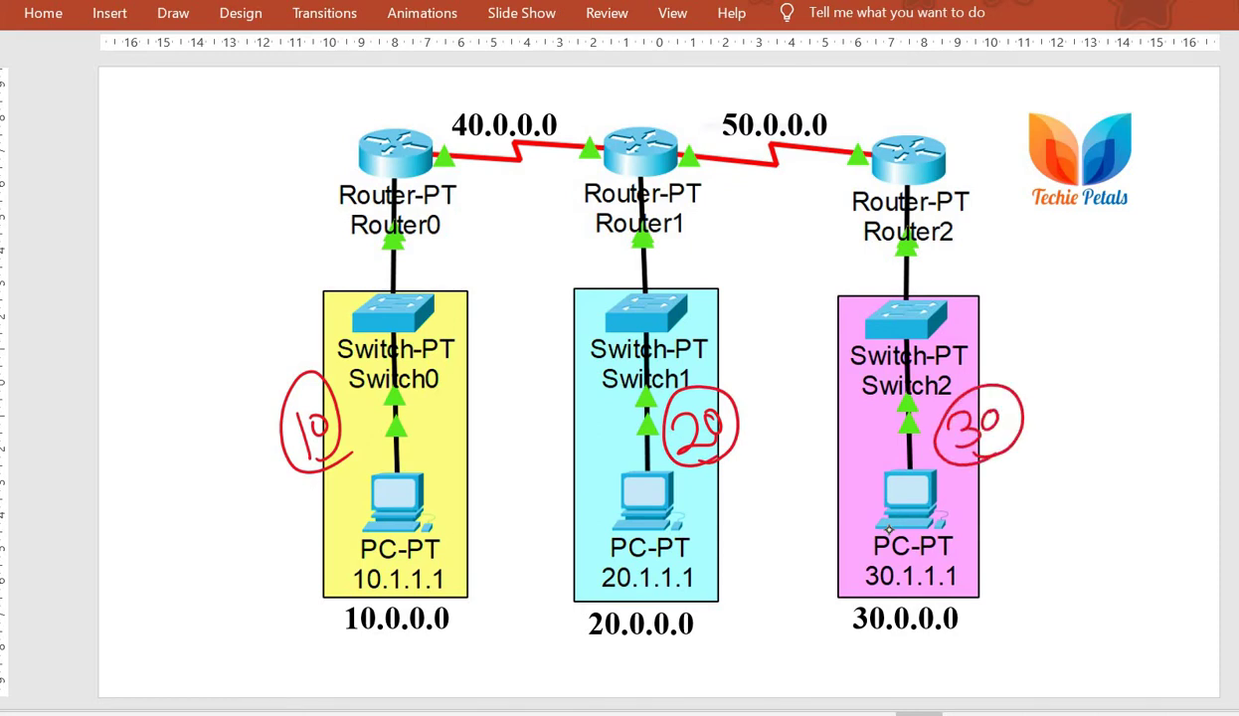
Step: Circle the network addresses 40.0.0.0 and 50.0.0.0 above the router links in ink, and undo the last stroke
{"action": "mouse_move", "coordinate": [557, 88]}
{"action": "left_mouse_down"}
{"action": "mouse_move", "coordinate": [449, 132]}
{"action": "mouse_move", "coordinate": [549, 141]}
{"action": "left_mouse_up"}
{"action": "mouse_move", "coordinate": [795, 86]}
{"action": "left_mouse_down"}
{"action": "mouse_move", "coordinate": [710, 117]}
{"action": "mouse_move", "coordinate": [791, 84]}
{"action": "left_mouse_up"}
{"action": "mouse_move", "coordinate": [657, 157]}
{"action": "left_mouse_down"}
{"action": "mouse_move", "coordinate": [776, 196]}
{"action": "mouse_move", "coordinate": [880, 183]}
{"action": "left_mouse_up"}
{"action": "key", "text": "ctrl+z"}
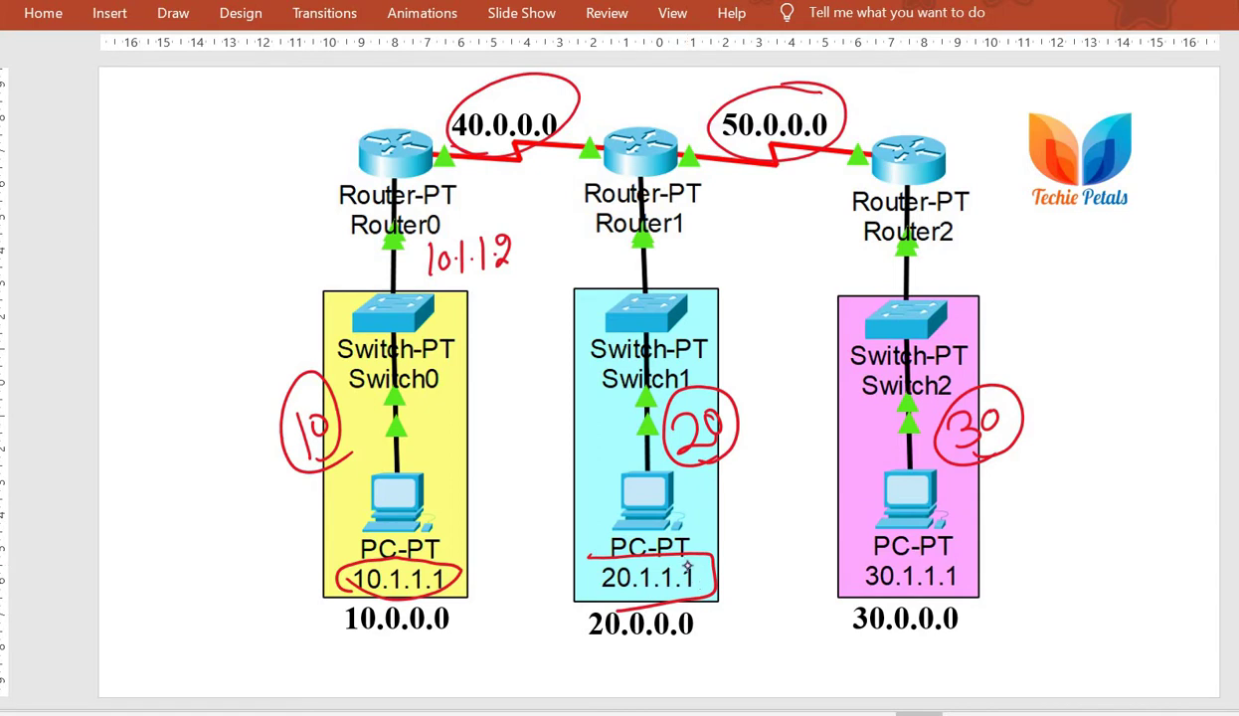
Step: Handwrite 20.1.1.2 below Router1 and 30.1.1.2 below Router2 in red ink, and advance to the next slide
{"action": "left_click", "coordinate": [172, 12]}
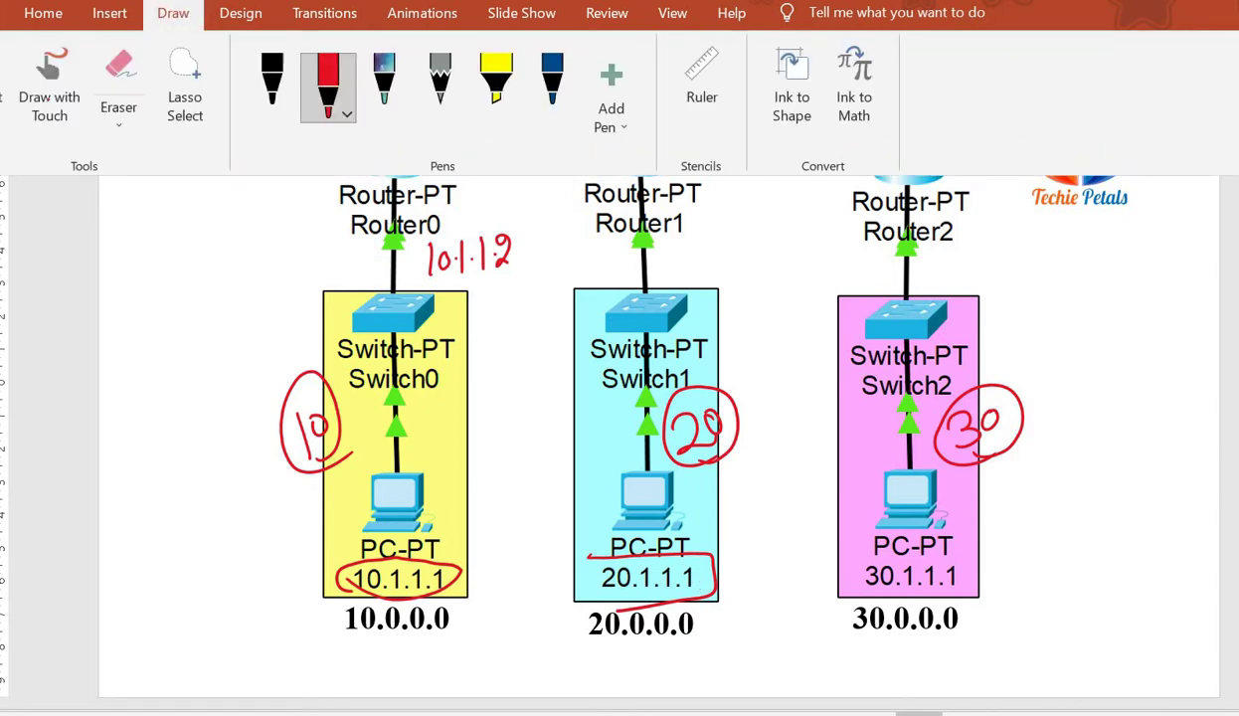
{"action": "left_click", "coordinate": [297, 82]}
{"action": "mouse_move", "coordinate": [665, 250]}
{"action": "left_mouse_down"}
{"action": "mouse_move", "coordinate": [690, 270]}
{"action": "mouse_move", "coordinate": [701, 255]}
{"action": "left_mouse_up"}
{"action": "left_click", "coordinate": [716, 257]}
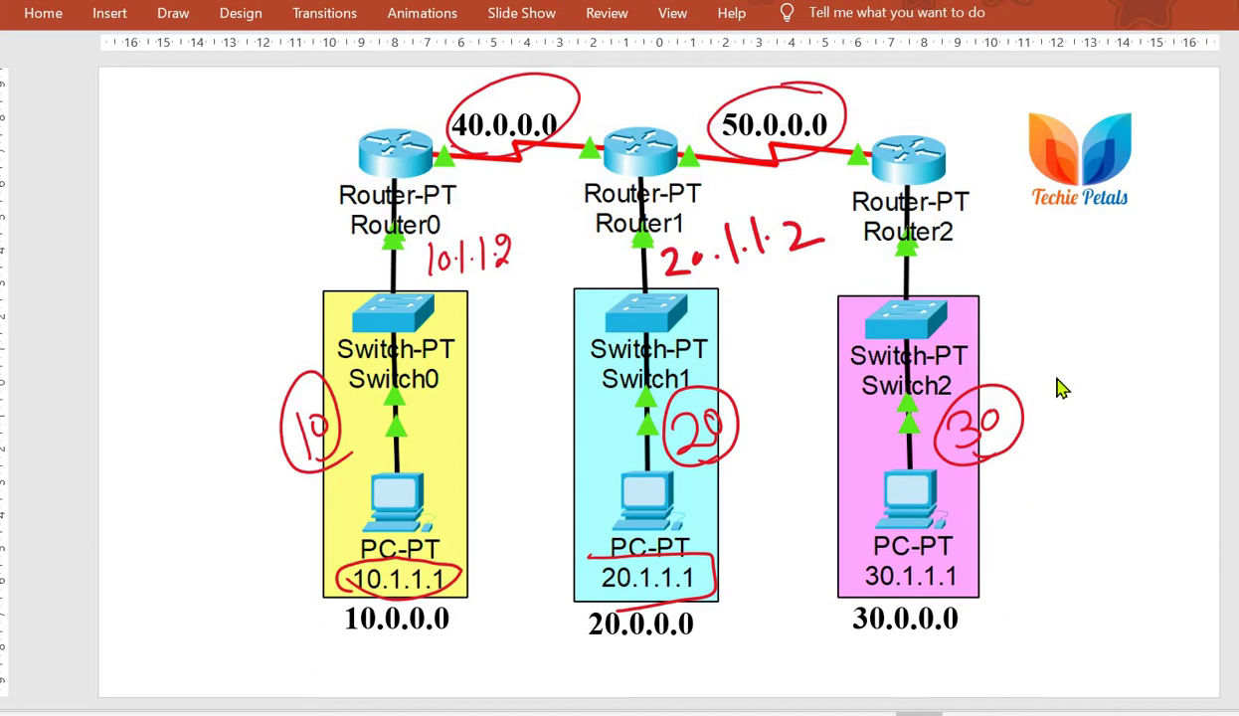
{"action": "mouse_move", "coordinate": [940, 261]}
{"action": "left_mouse_down"}
{"action": "mouse_move", "coordinate": [942, 298]}
{"action": "mouse_move", "coordinate": [992, 270]}
{"action": "left_mouse_up"}
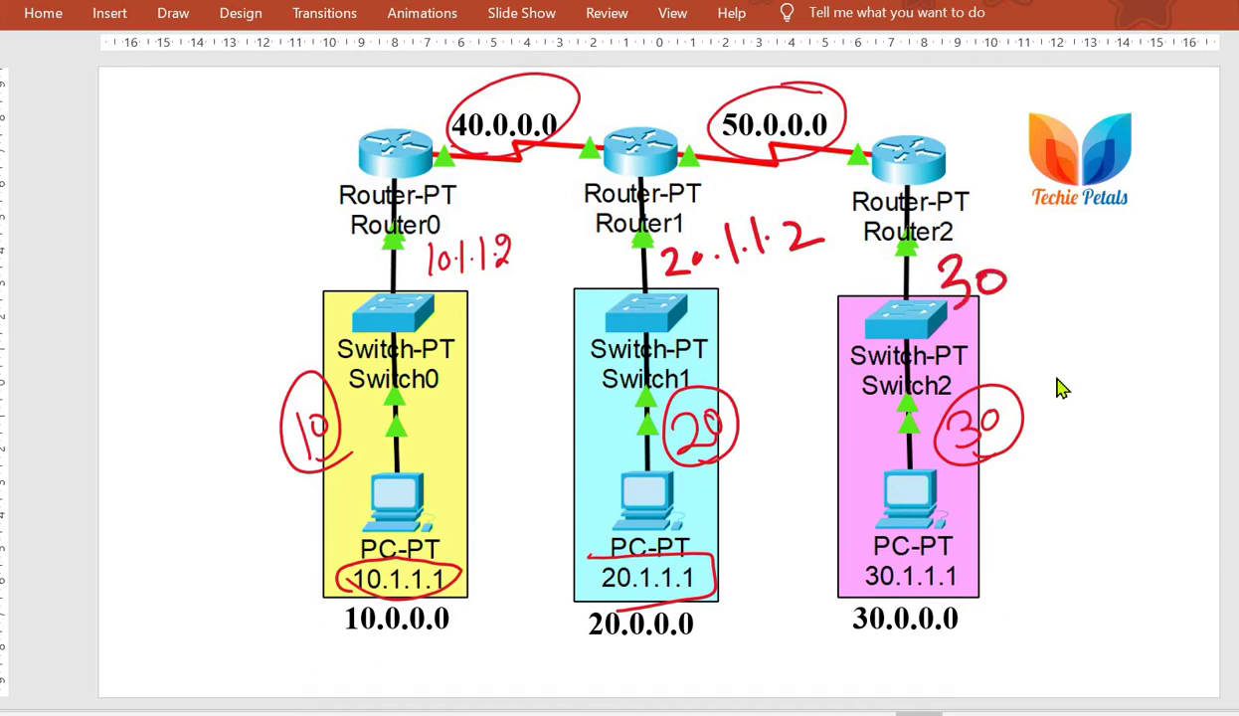
{"action": "left_click_drag", "start_coordinate": [1122, 241], "coordinate": [1150, 265]}
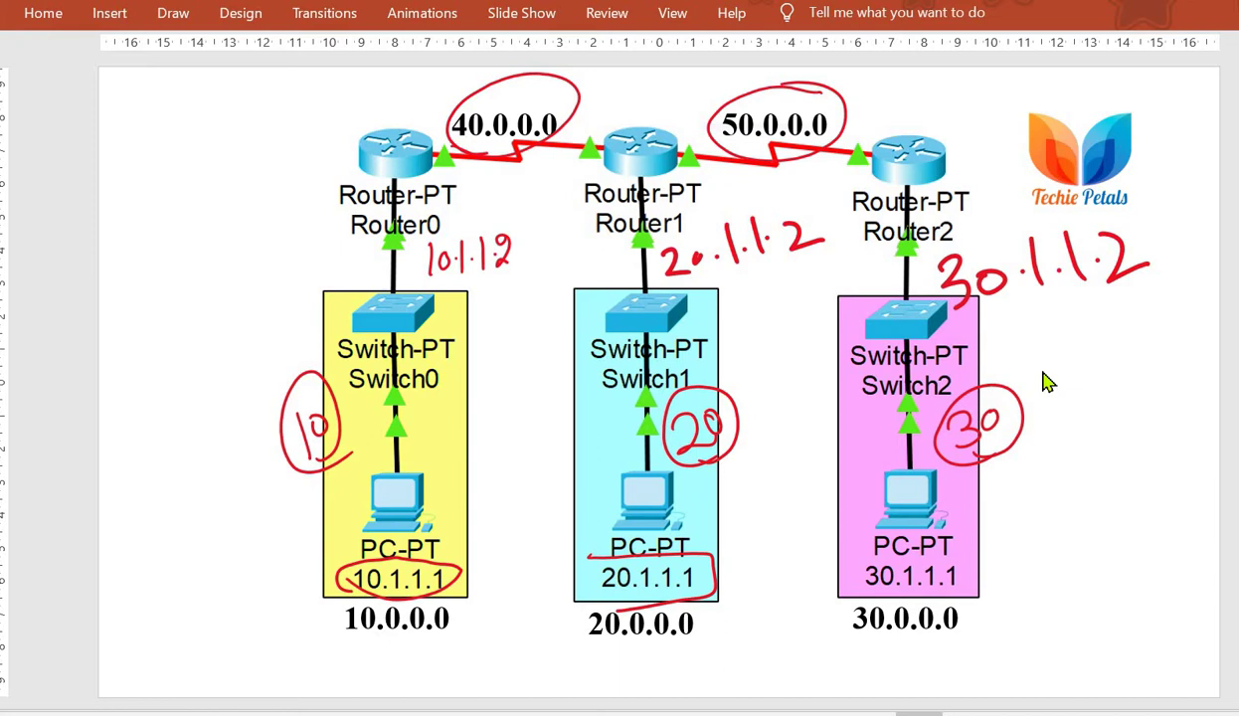
{"action": "key", "text": "Page_Down"}
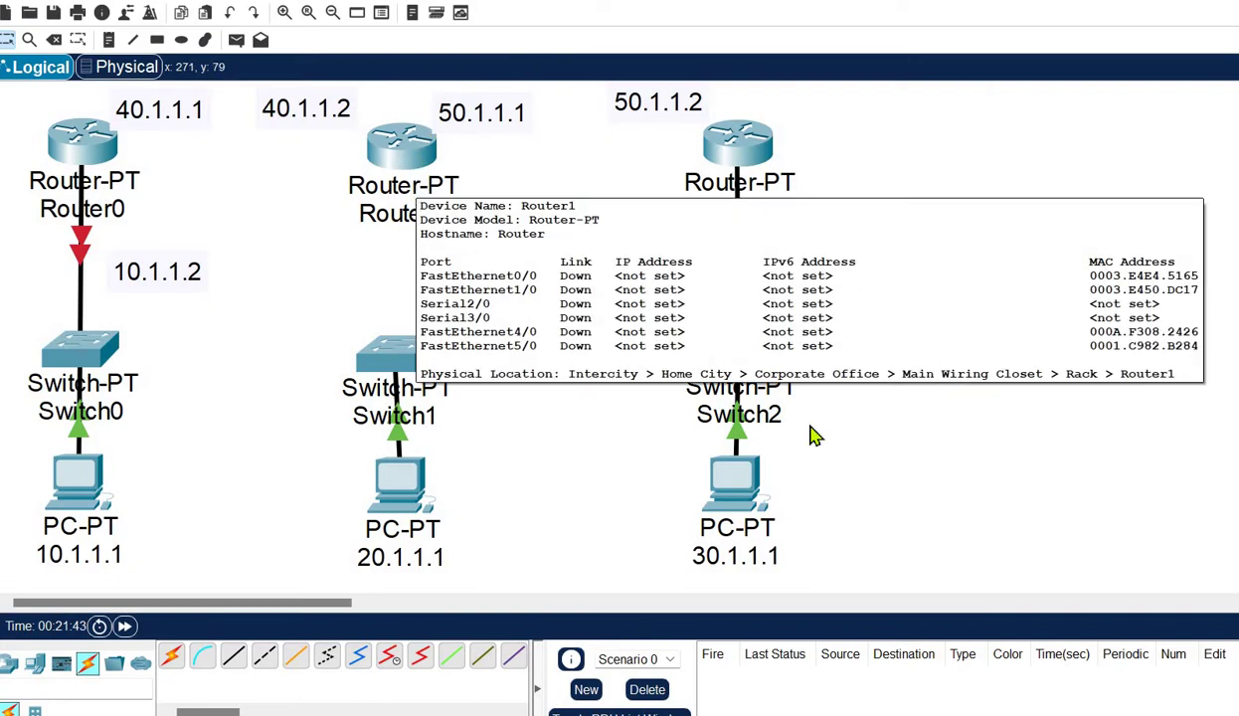
Step: In Cisco Packet Tracer, connect Switch1 to FastEthernet0/0 of Router1 with a copper straight-through cable
{"action": "left_click", "coordinate": [231, 658]}
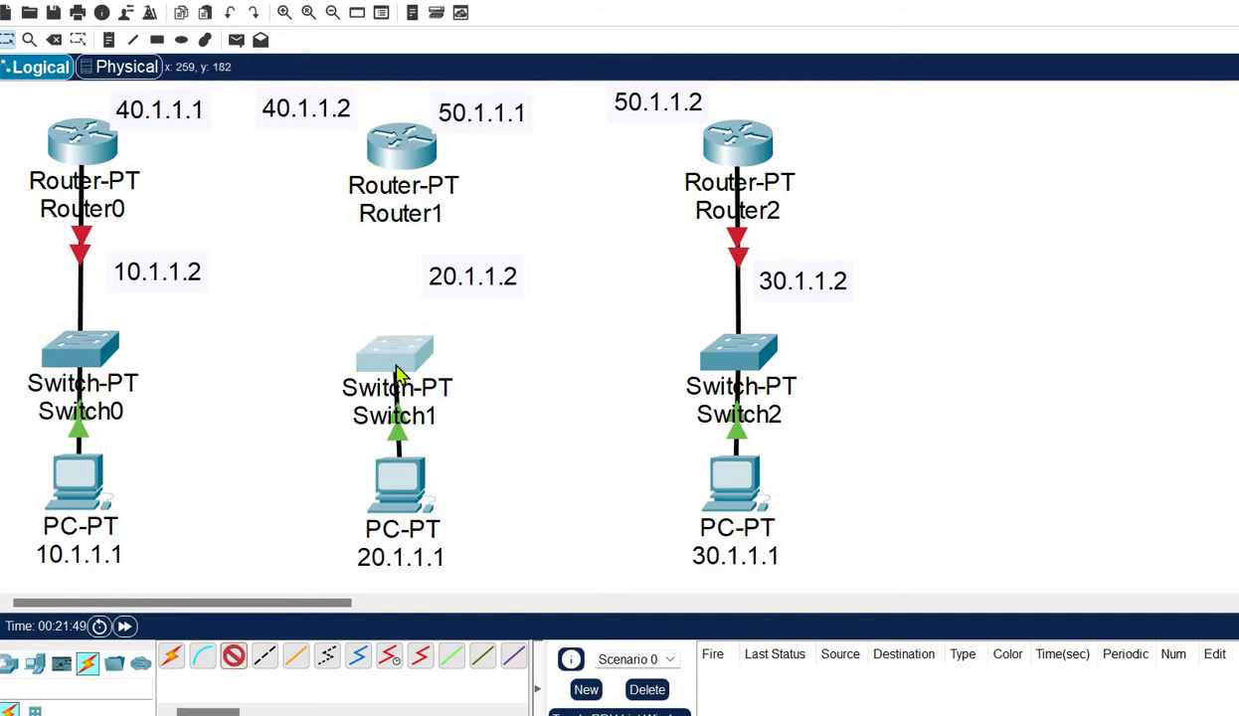
{"action": "left_click", "coordinate": [396, 366]}
{"action": "left_click", "coordinate": [428, 401]}
{"action": "left_click", "coordinate": [401, 147]}
{"action": "left_click", "coordinate": [401, 147]}
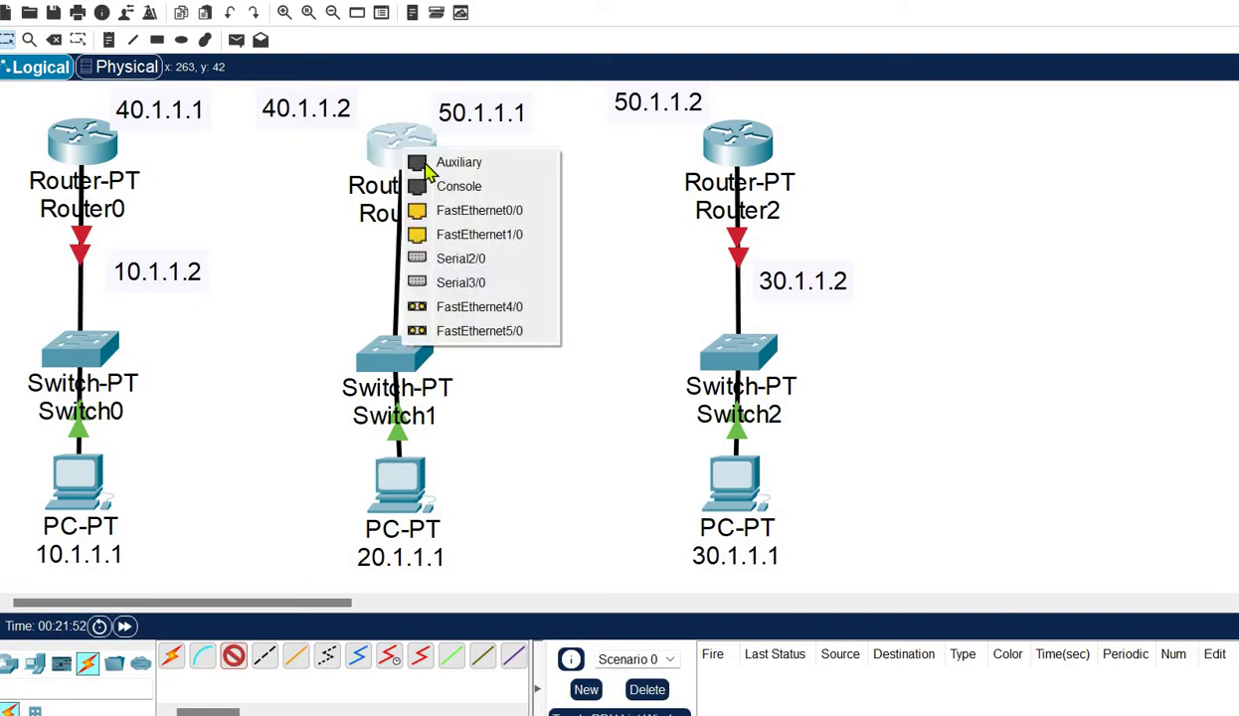
{"action": "left_click", "coordinate": [454, 214]}
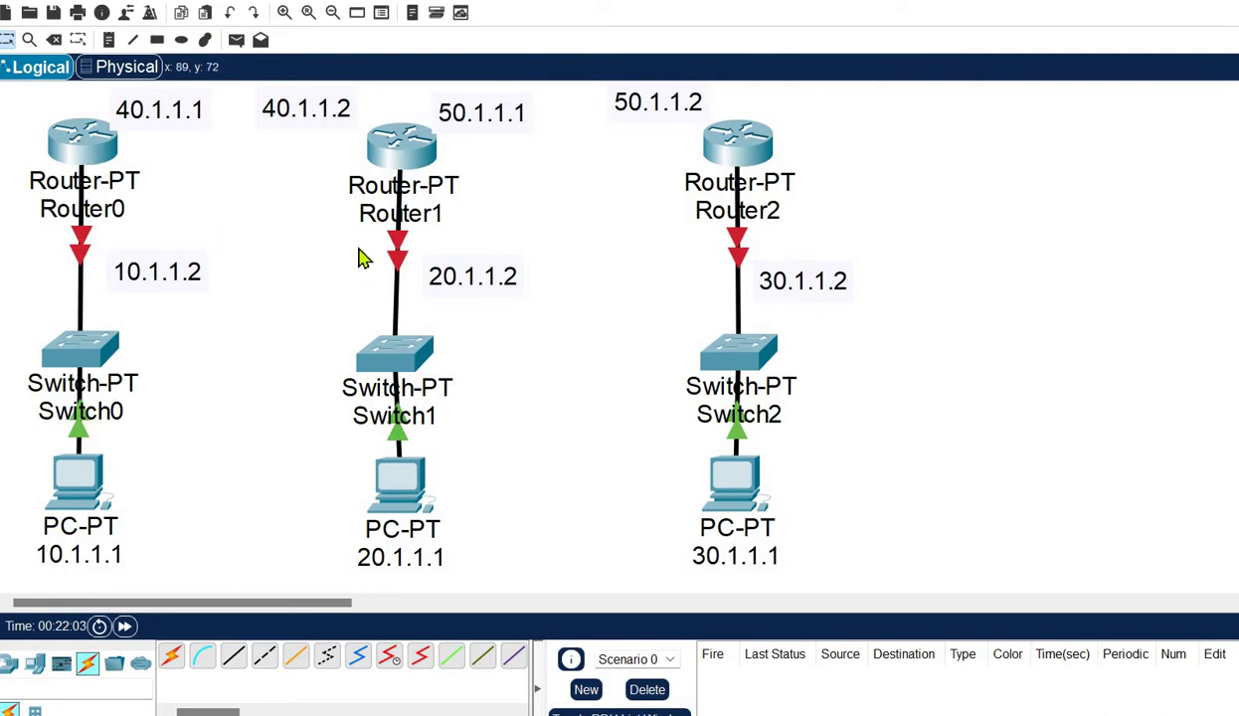
Step: Examine the IPv4 address and default gateway in the IP configuration of the PC connected to Switch0
{"action": "left_click", "coordinate": [58, 489]}
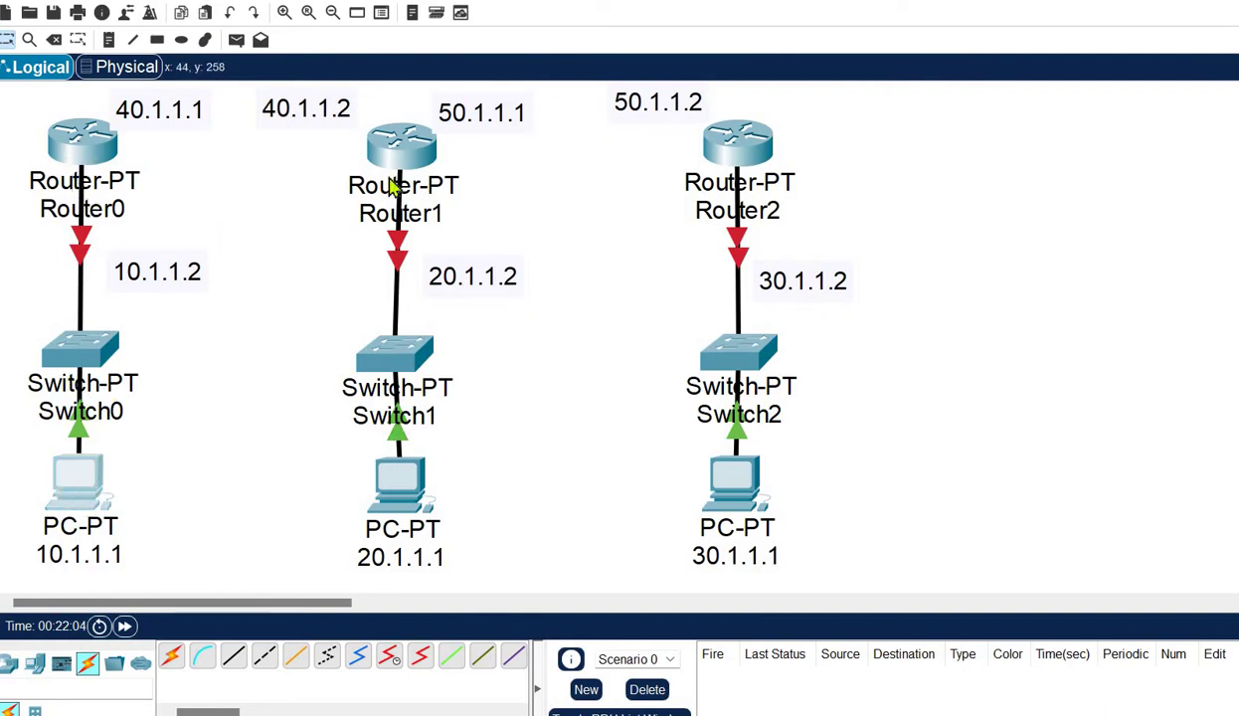
{"action": "left_click_drag", "start_coordinate": [456, 105], "coordinate": [633, 79]}
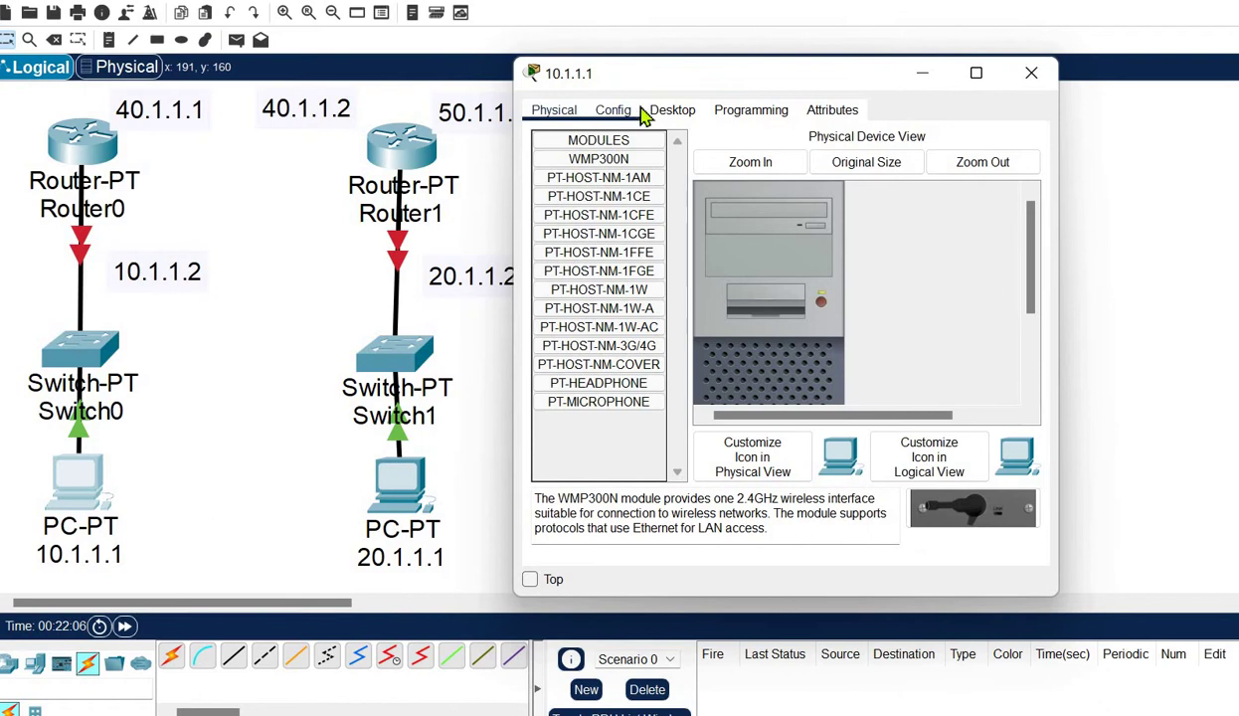
{"action": "left_click", "coordinate": [662, 112]}
{"action": "left_click", "coordinate": [605, 213]}
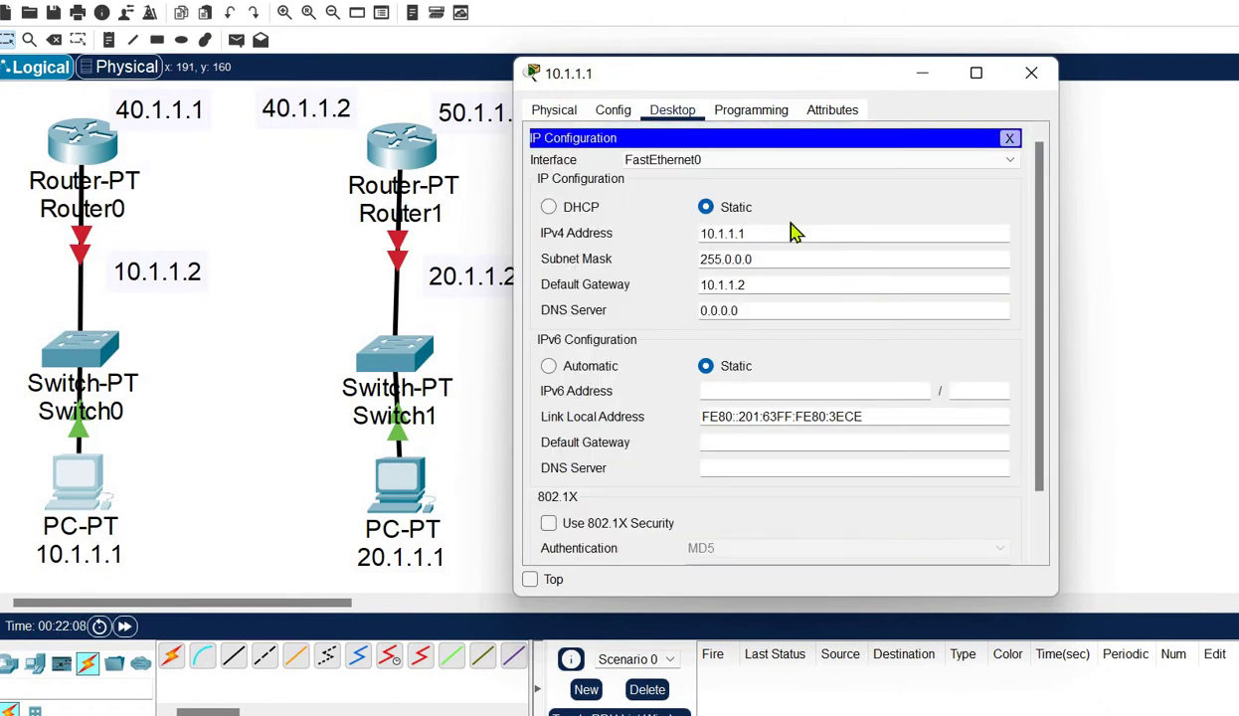
{"action": "left_click_drag", "start_coordinate": [783, 233], "coordinate": [706, 234]}
{"action": "left_click", "coordinate": [752, 233]}
{"action": "double_click", "coordinate": [733, 231]}
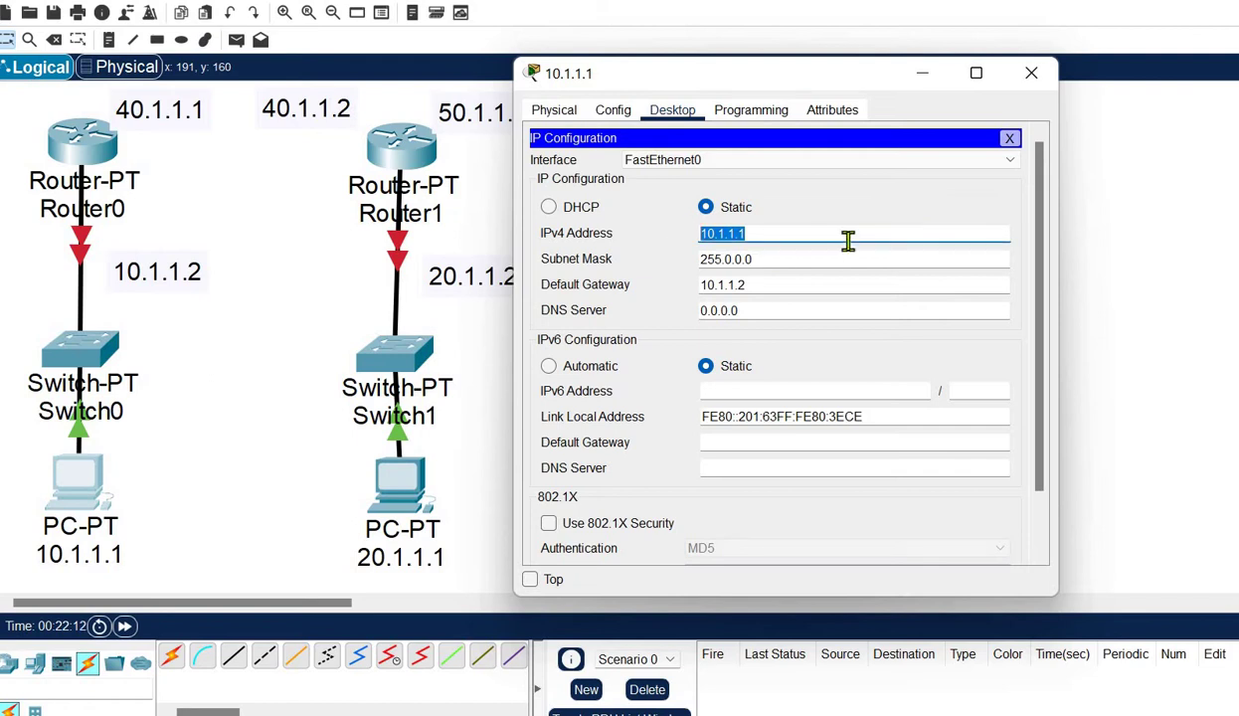
{"action": "left_click", "coordinate": [713, 233]}
{"action": "double_click", "coordinate": [713, 233]}
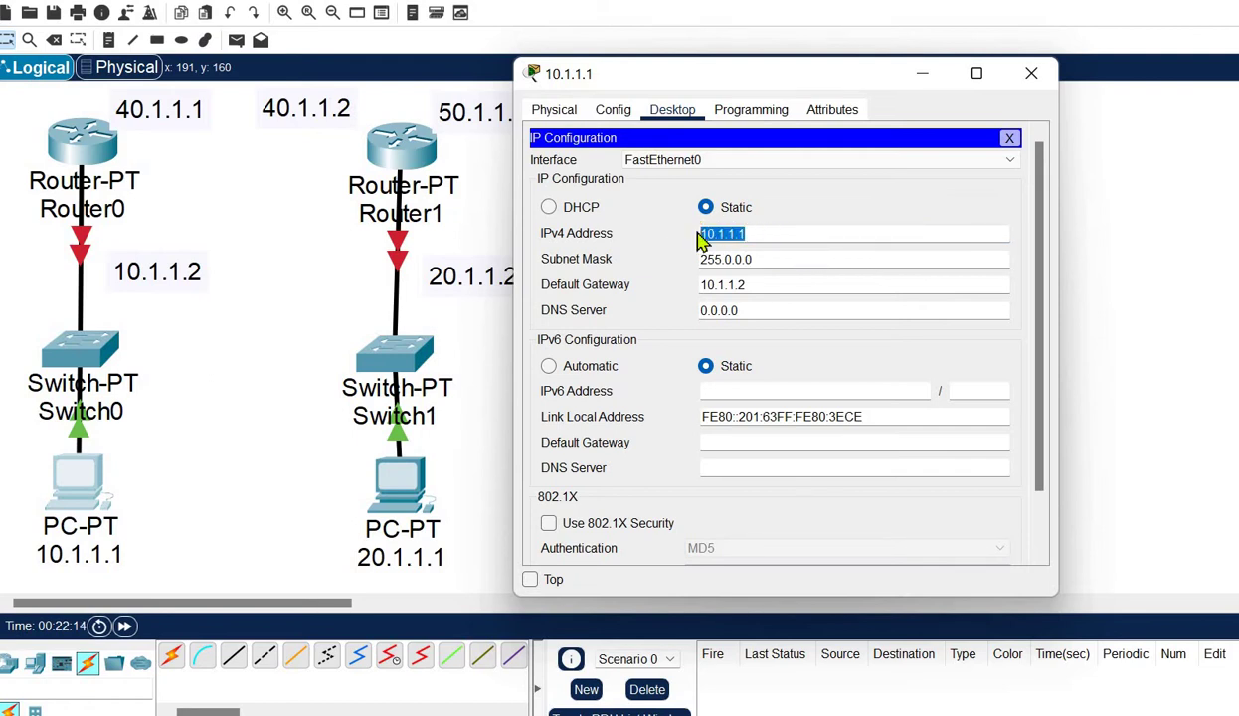
{"action": "left_click", "coordinate": [713, 284]}
{"action": "double_click", "coordinate": [713, 285]}
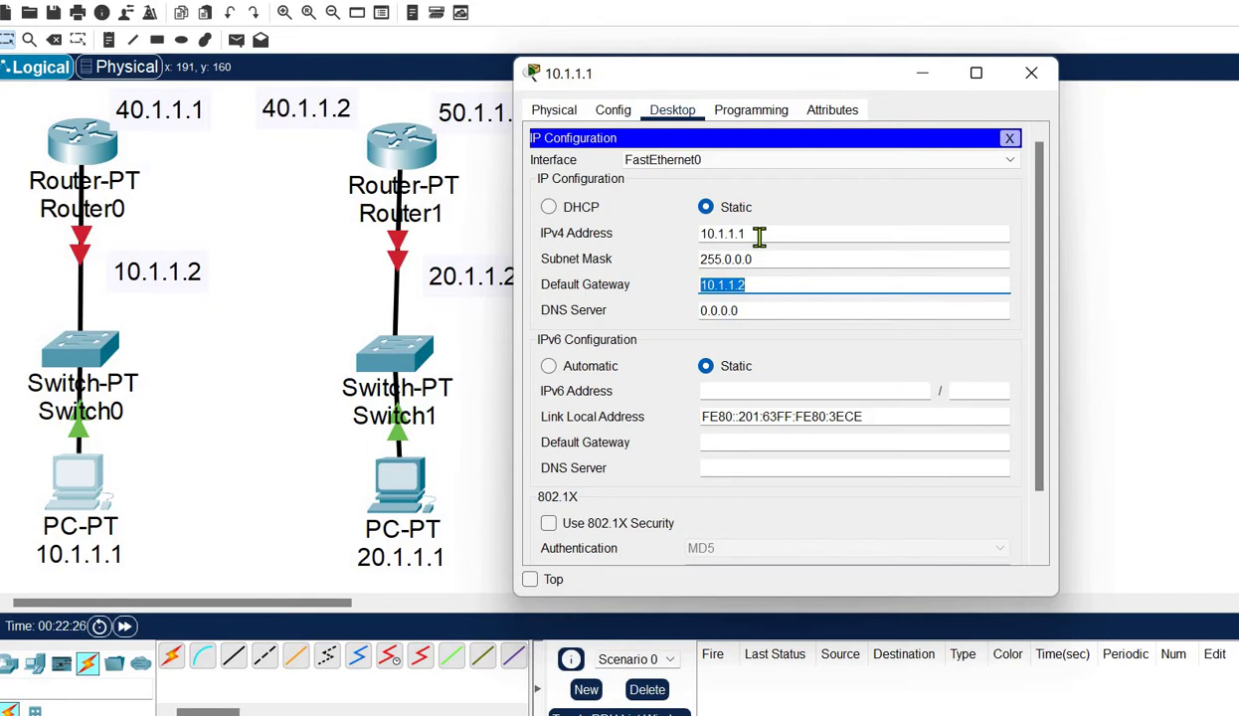
{"action": "left_click_drag", "start_coordinate": [759, 236], "coordinate": [693, 236]}
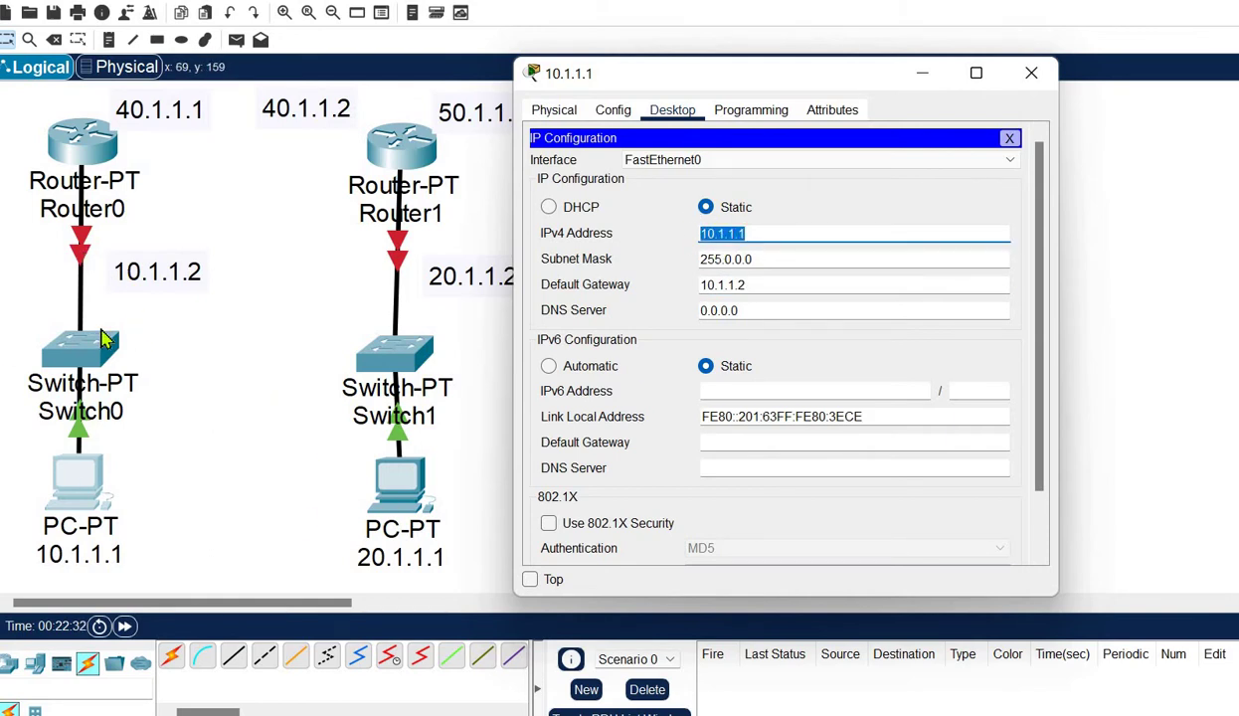
Step: Clear and re-enter 10.1.1.2 as the PC's default gateway, and close its configuration window
{"action": "left_click_drag", "start_coordinate": [752, 284], "coordinate": [697, 291]}
{"action": "key", "text": "ctrl+c"}
{"action": "key", "text": "BackSpace"}
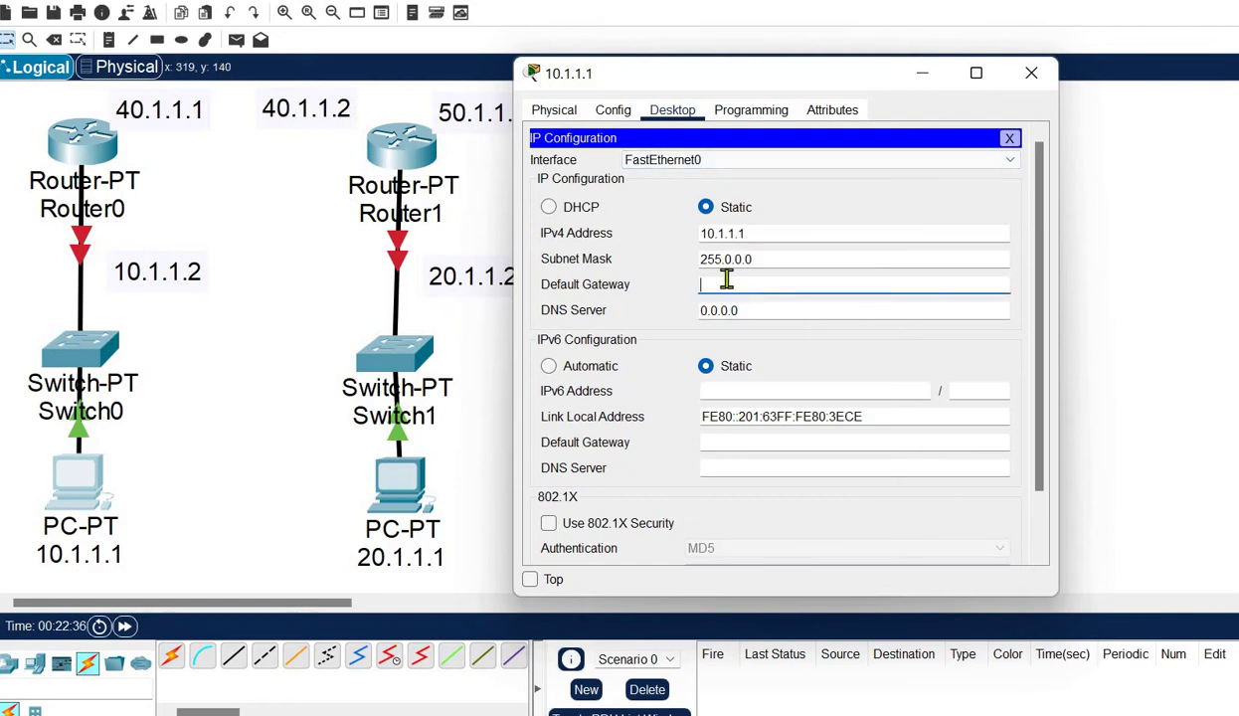
{"action": "key", "text": "ctrl+v"}
{"action": "left_click_drag", "start_coordinate": [756, 281], "coordinate": [708, 284]}
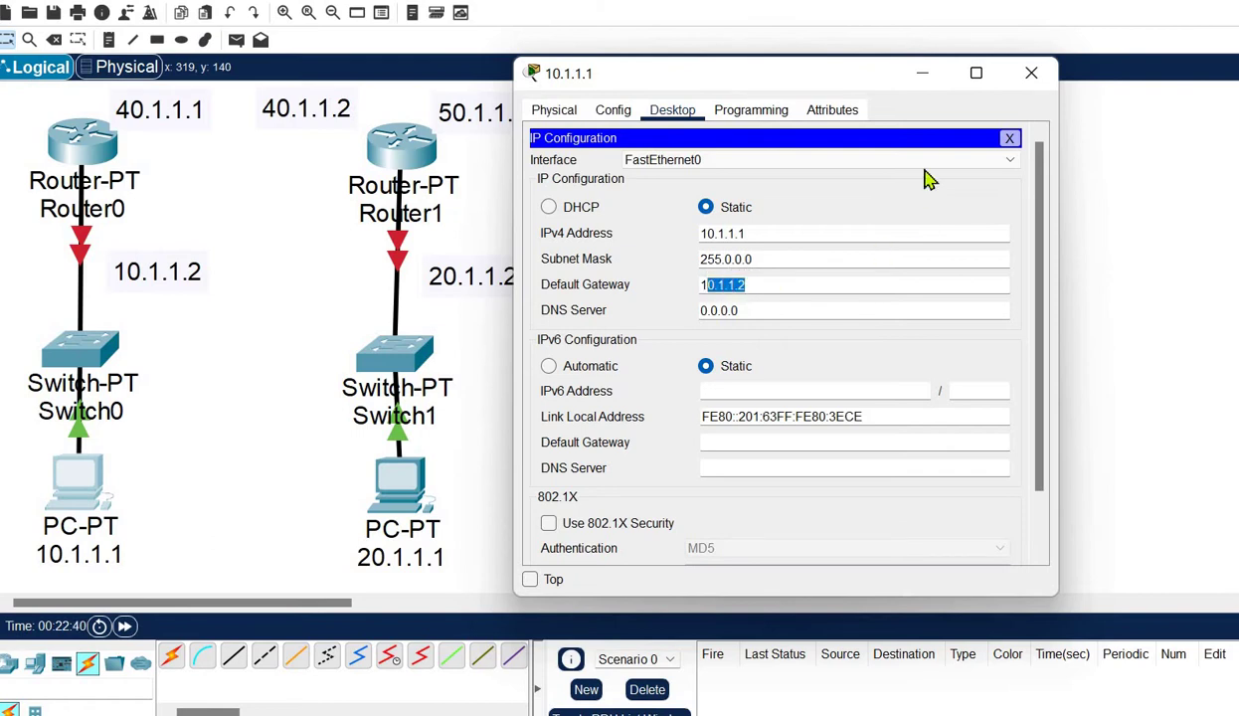
{"action": "left_click", "coordinate": [1031, 73]}
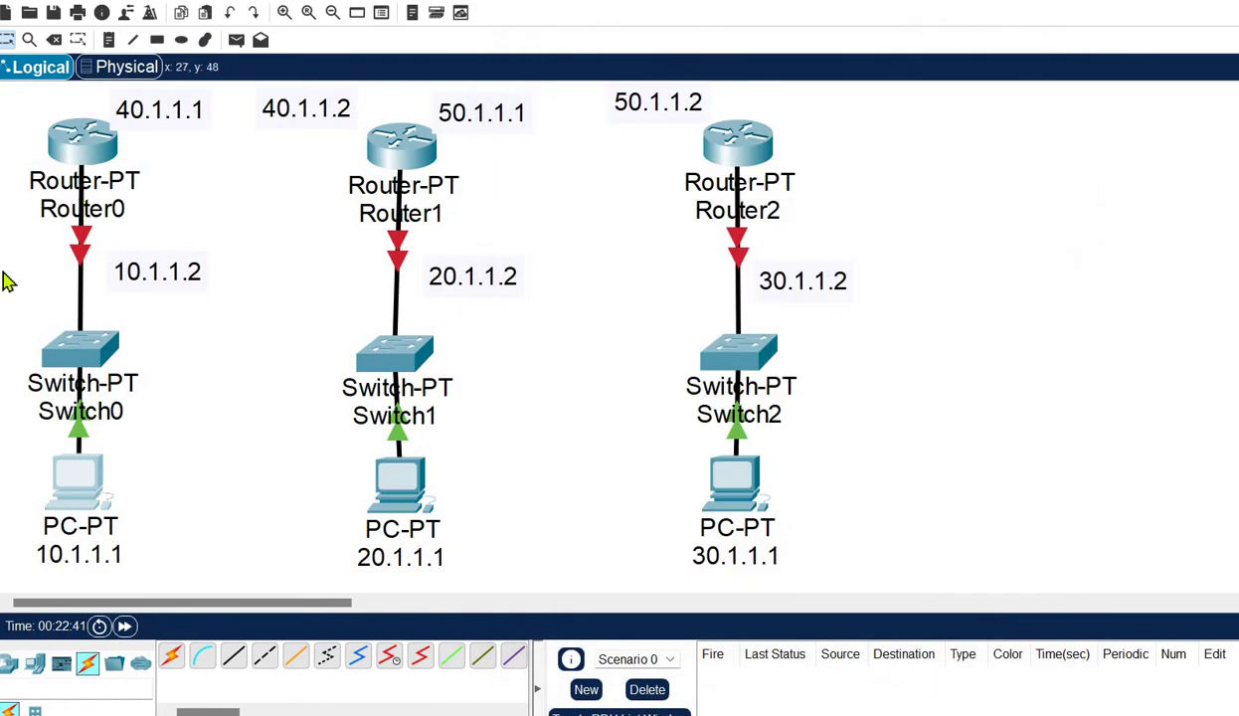
Step: Turn on the FastEthernet0/0 port of Router0 in its interface configuration
{"action": "left_click", "coordinate": [82, 140]}
{"action": "left_click_drag", "start_coordinate": [447, 115], "coordinate": [616, 55]}
{"action": "left_click", "coordinate": [615, 79]}
{"action": "left_click", "coordinate": [600, 240]}
{"action": "left_click", "coordinate": [1009, 141]}
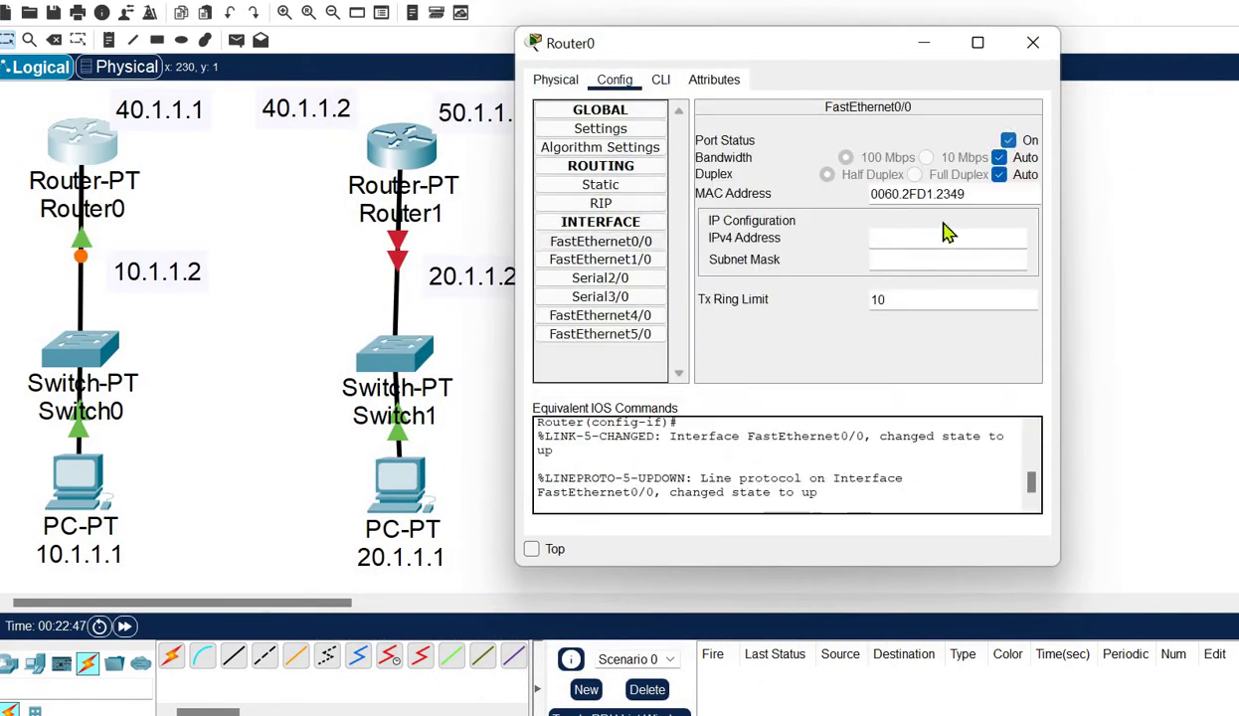
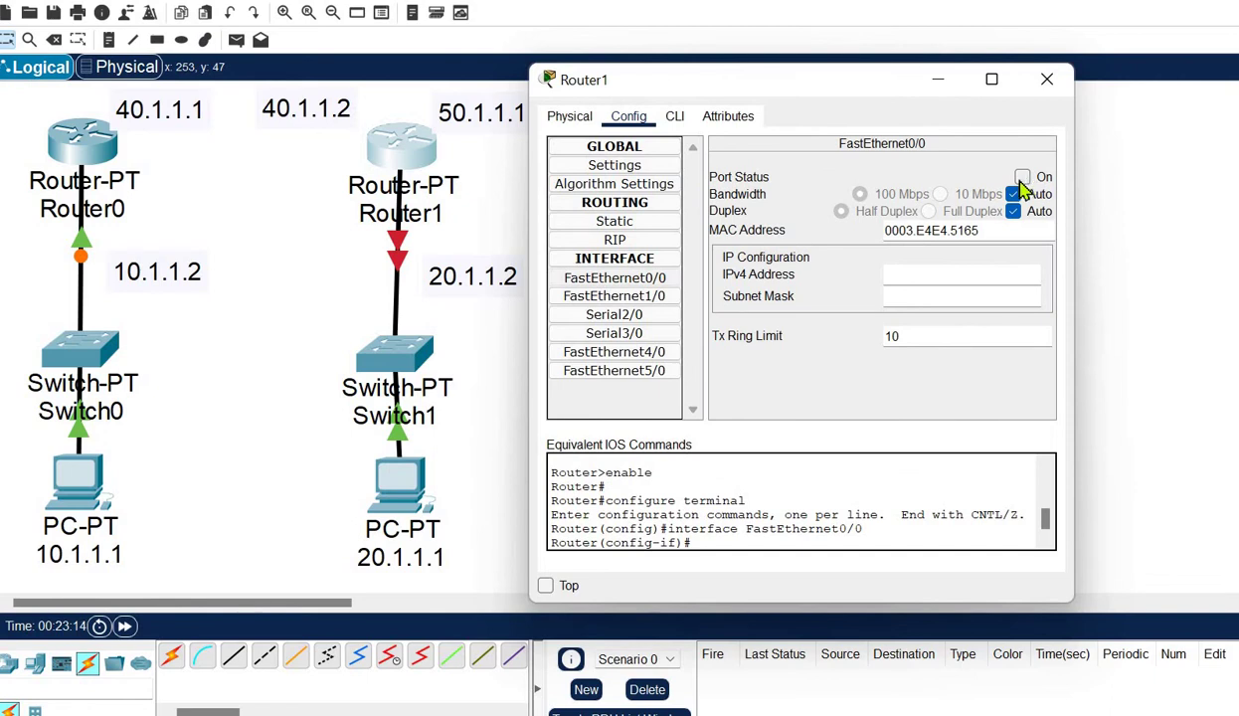
Step: Turn on Router1's FastEthernet0/0 port and assign it the IPv4 address 20.1.1.2 with its subnet mask
{"action": "left_click", "coordinate": [1021, 179]}
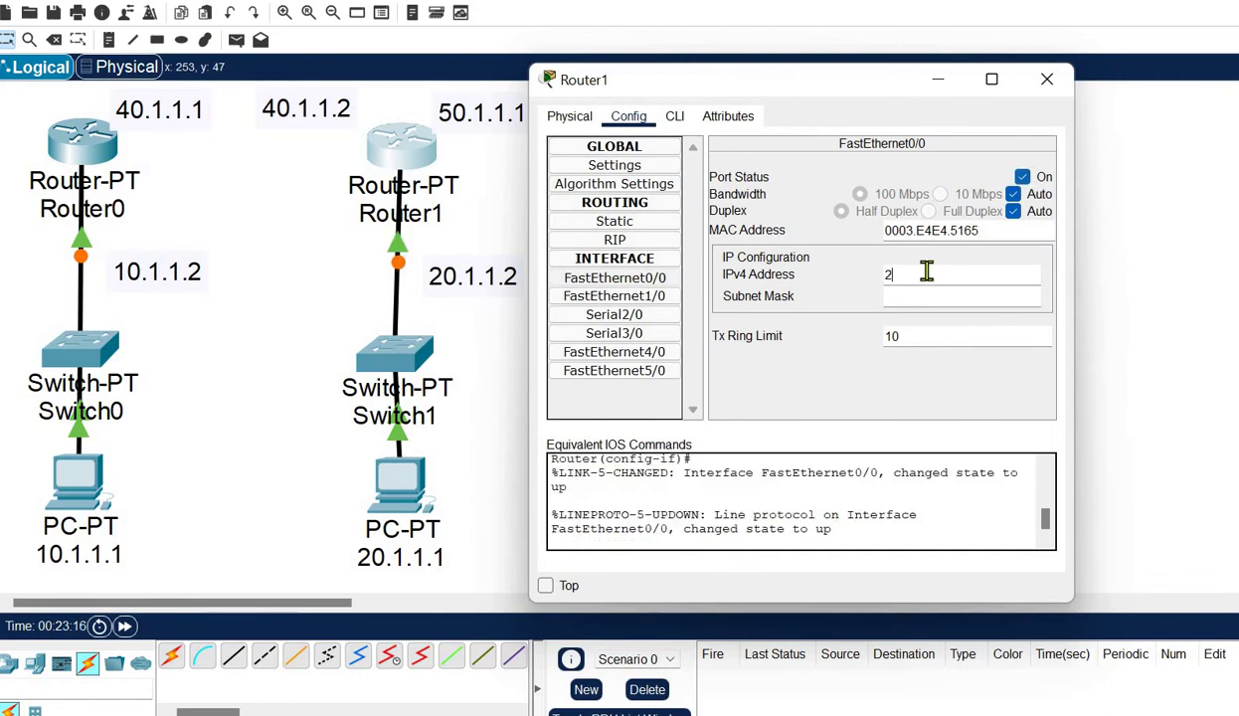
{"action": "left_click", "coordinate": [972, 300]}
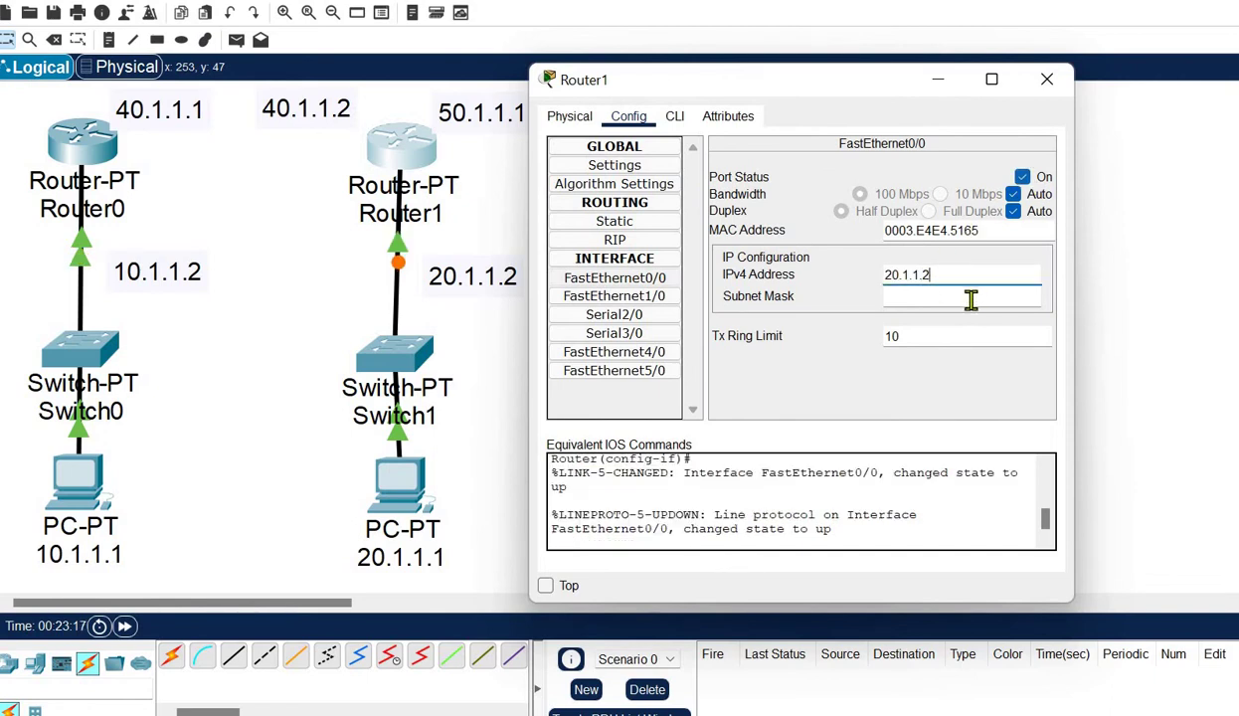
{"action": "left_click", "coordinate": [915, 296]}
{"action": "key", "text": "Escape"}
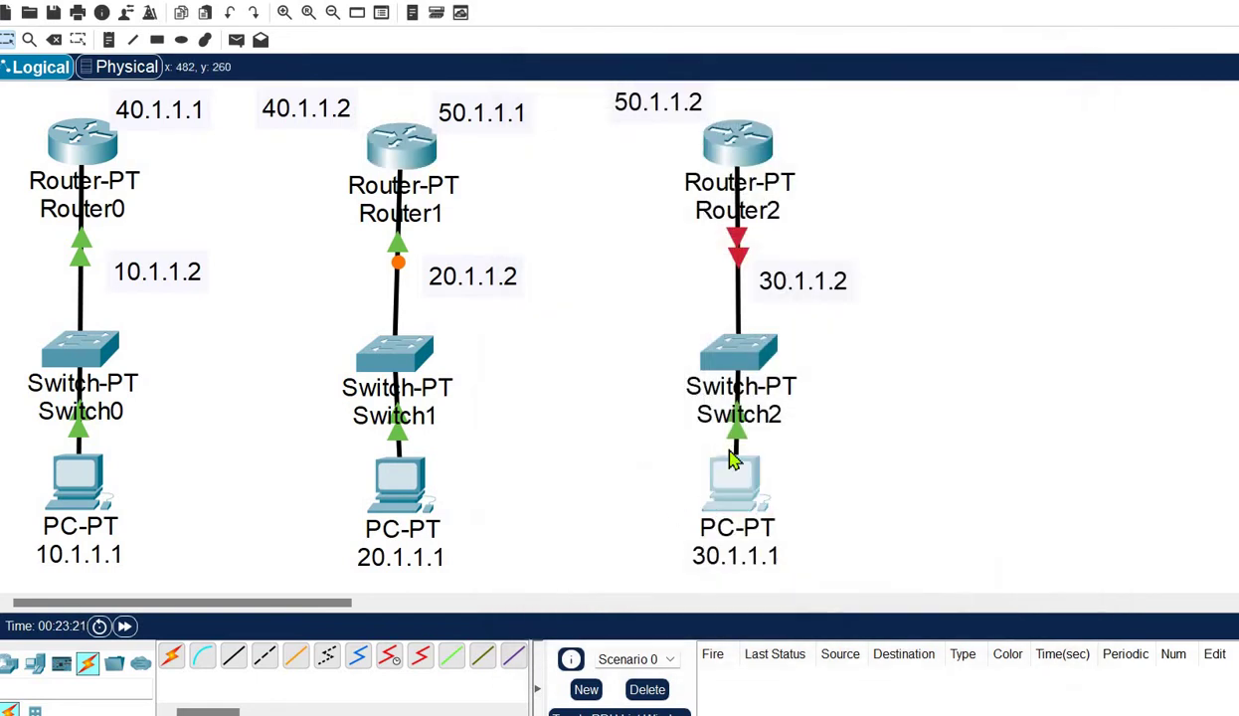
Step: Check the IPv4 address and default gateway in the IP configuration of the PC connected to Switch2
{"action": "left_click", "coordinate": [736, 465]}
{"action": "left_click_drag", "start_coordinate": [554, 117], "coordinate": [484, 106]}
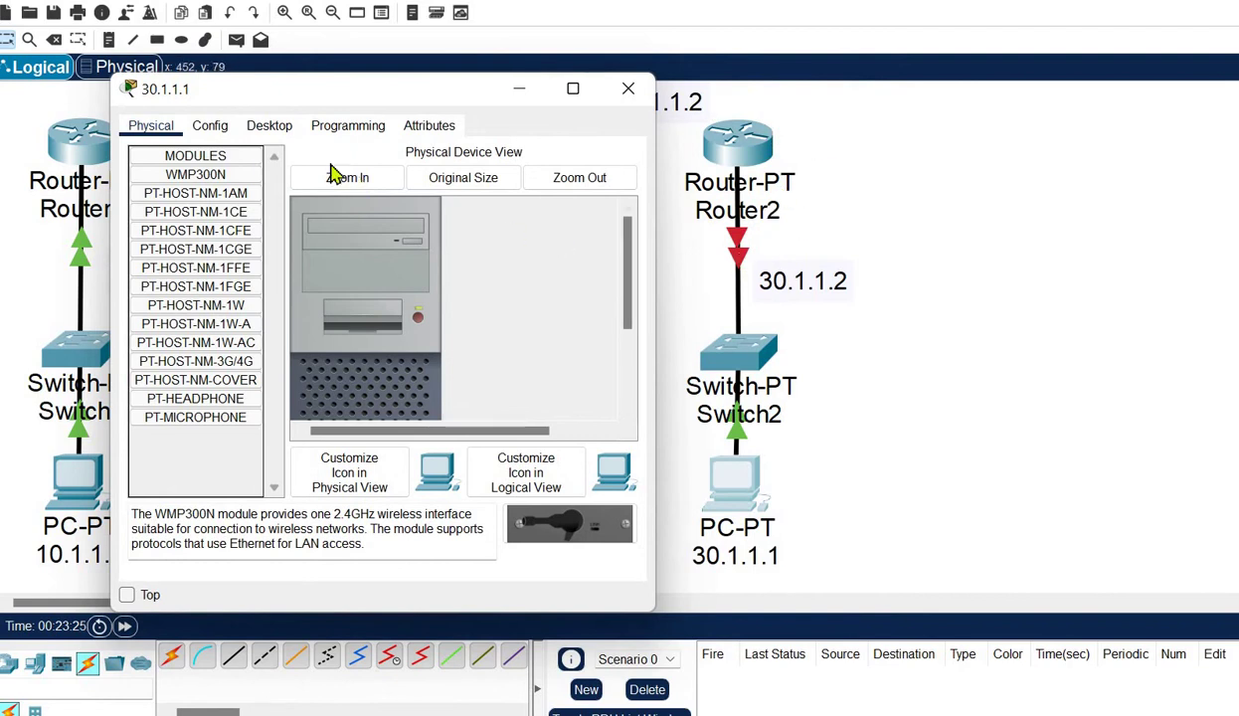
{"action": "left_click", "coordinate": [268, 126]}
{"action": "left_click", "coordinate": [191, 210]}
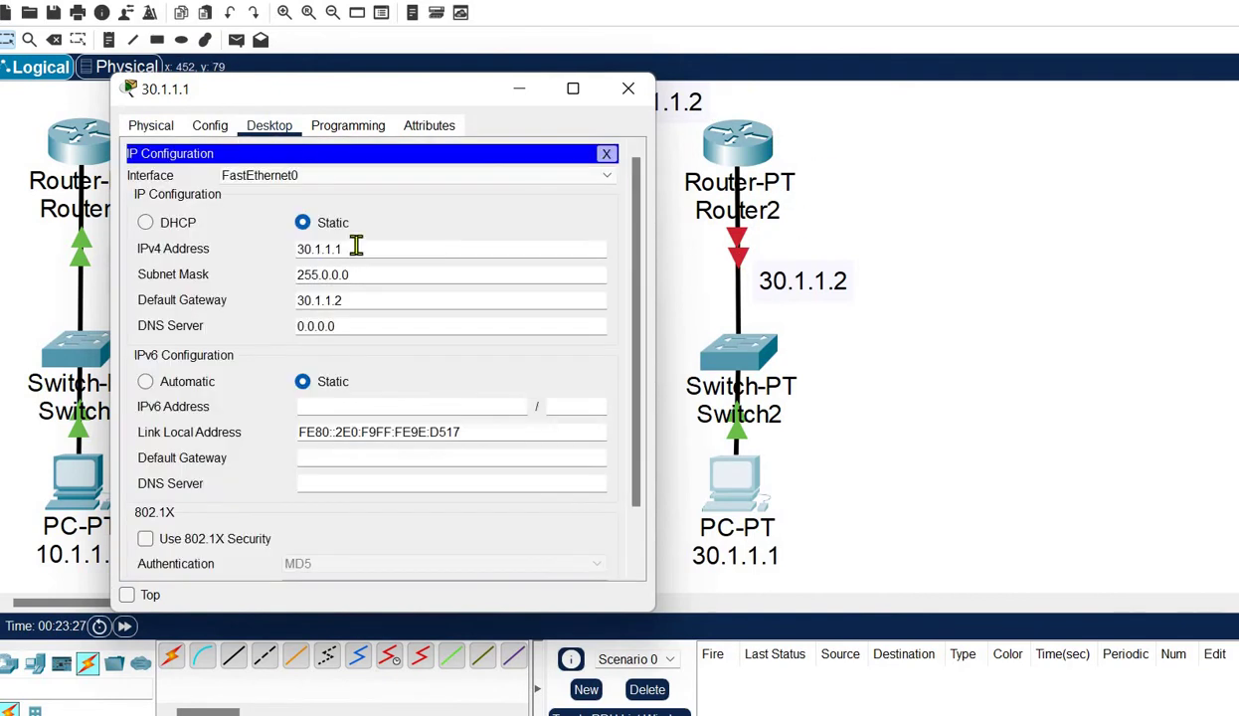
{"action": "double_click", "coordinate": [288, 250]}
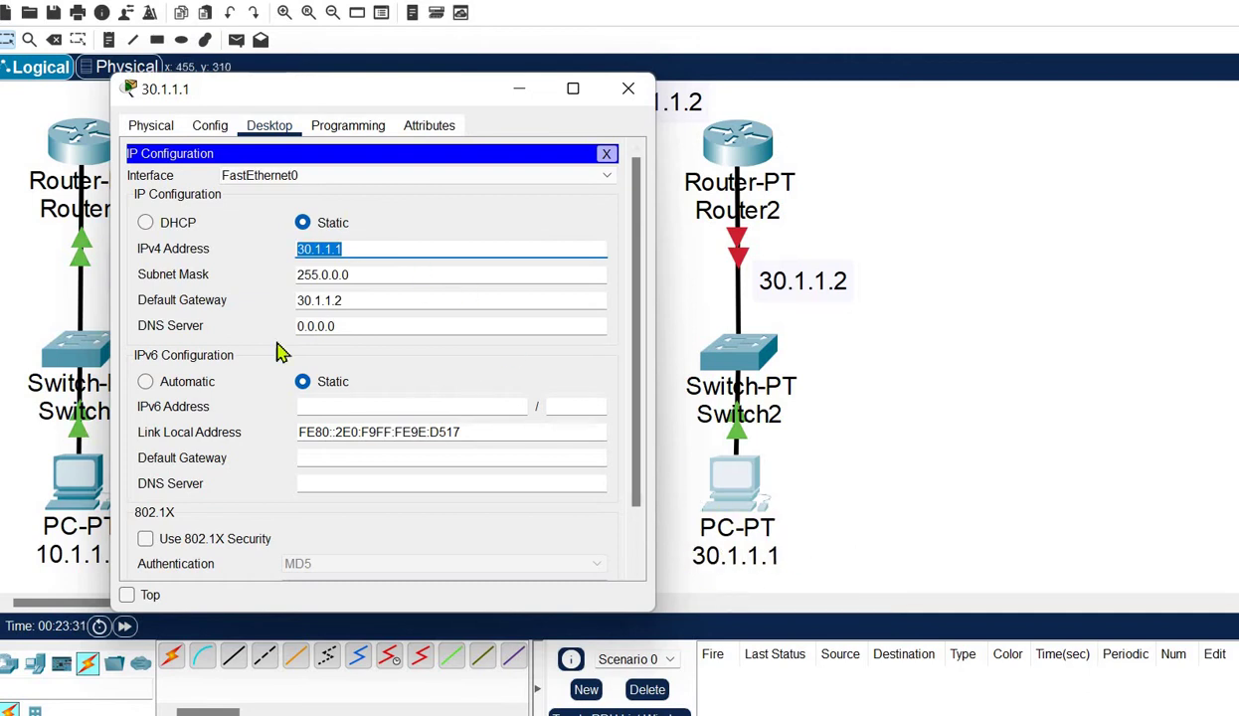
{"action": "double_click", "coordinate": [283, 299]}
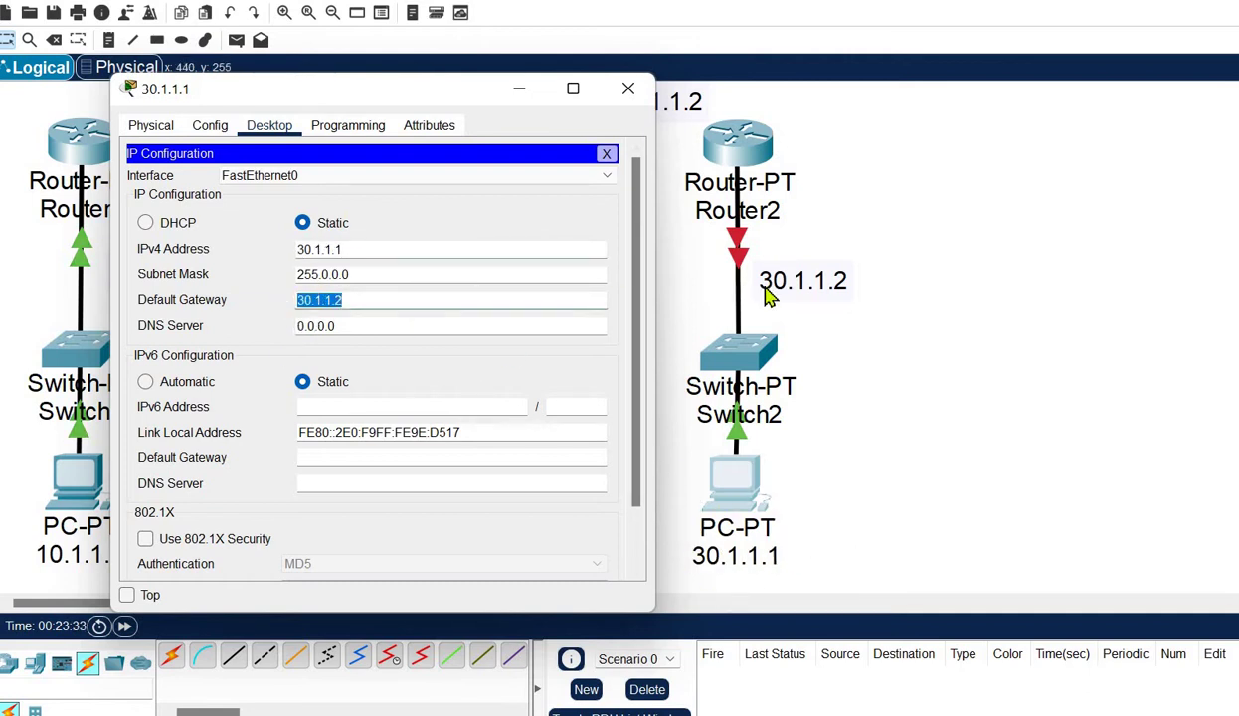
{"action": "left_click", "coordinate": [627, 90]}
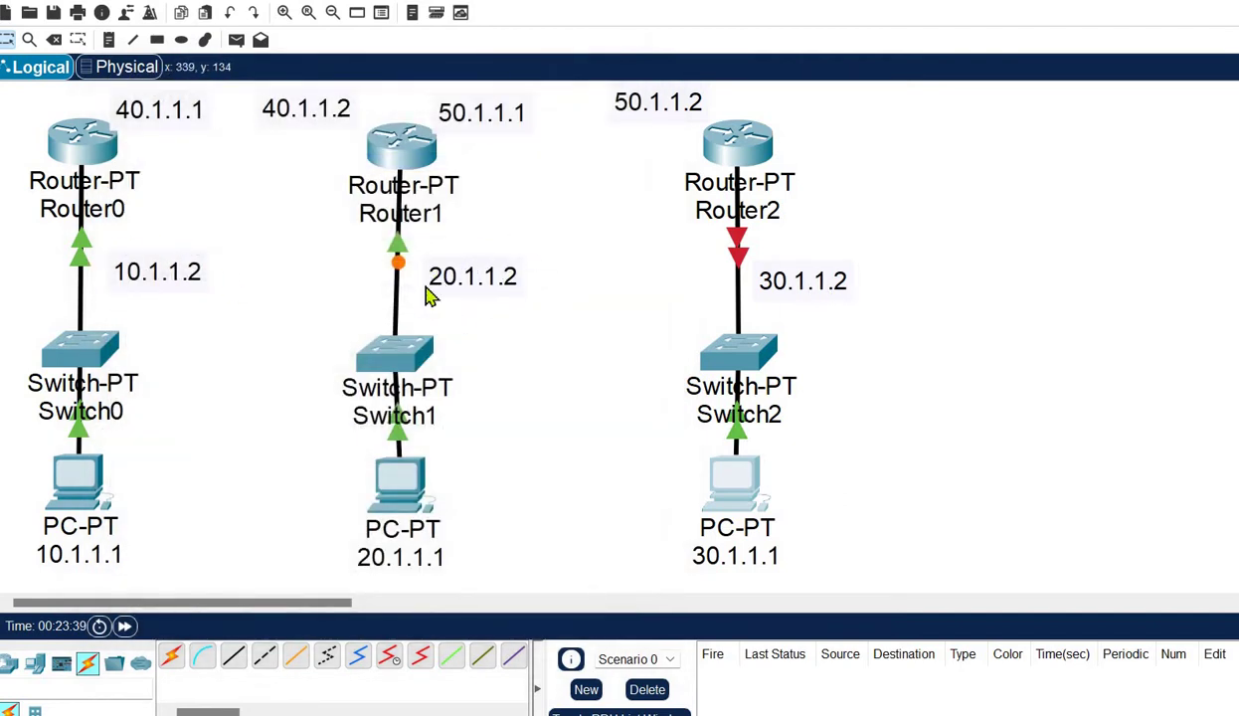
Step: Turn on Router2's FastEthernet0/0 port, assign it 30.1.1.2 with subnet mask 255.0.0.0, and close its configuration window
{"action": "left_click", "coordinate": [736, 149]}
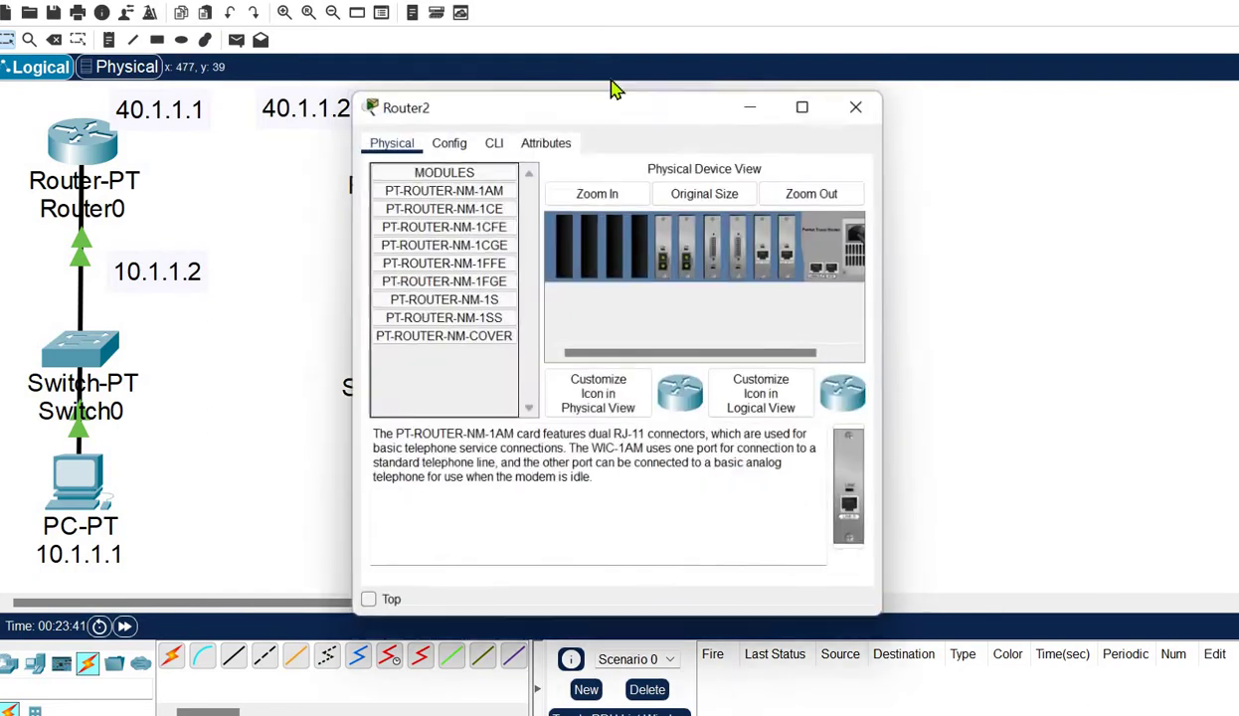
{"action": "left_click_drag", "start_coordinate": [553, 113], "coordinate": [326, 94]}
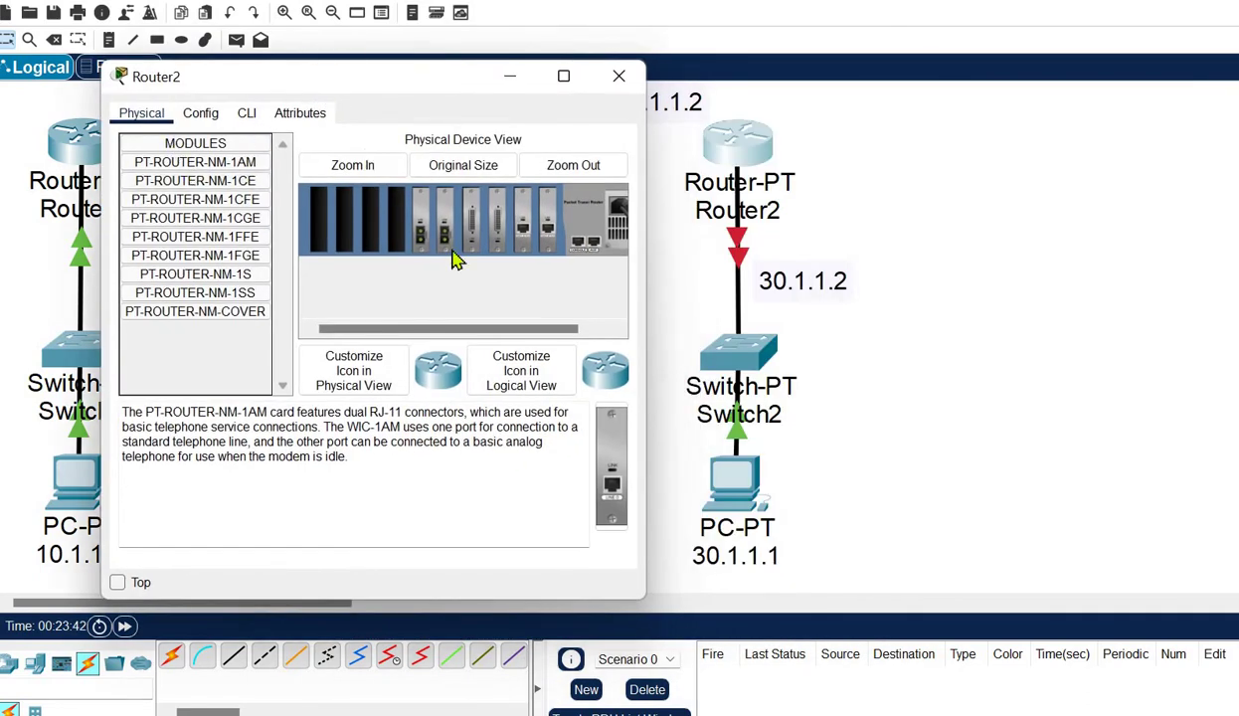
{"action": "left_click", "coordinate": [201, 115]}
{"action": "left_click", "coordinate": [235, 275]}
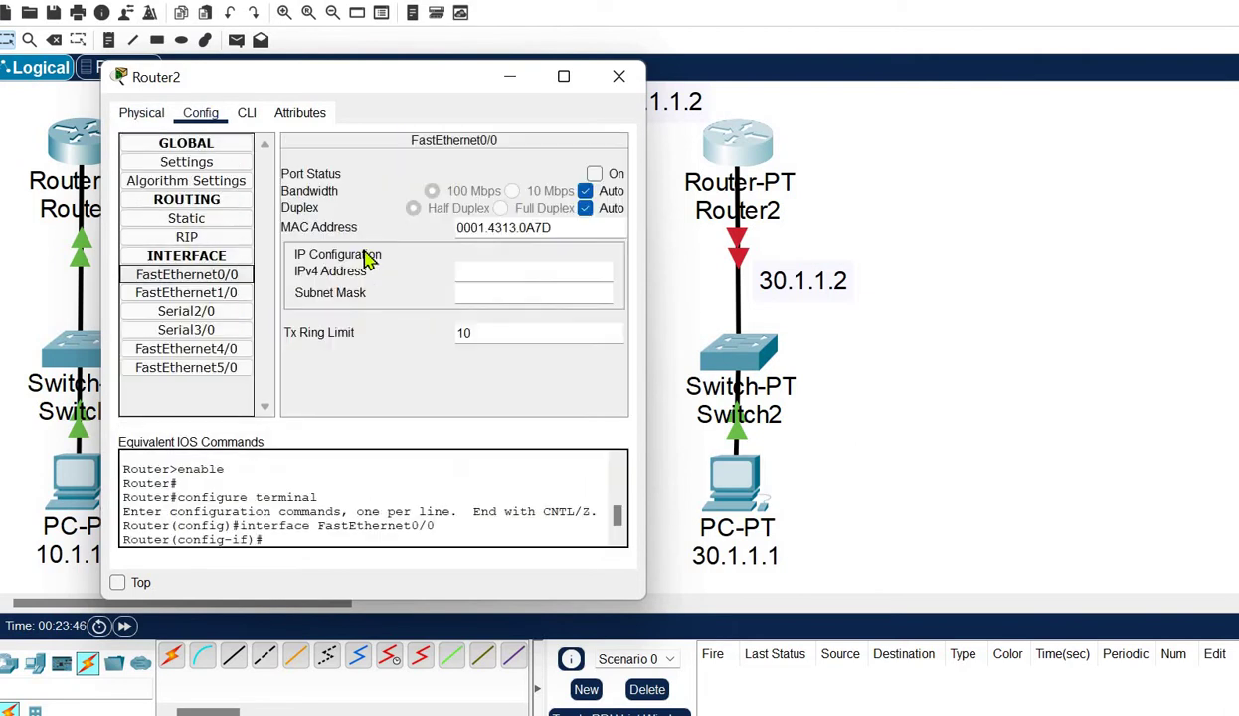
{"action": "left_click", "coordinate": [594, 175]}
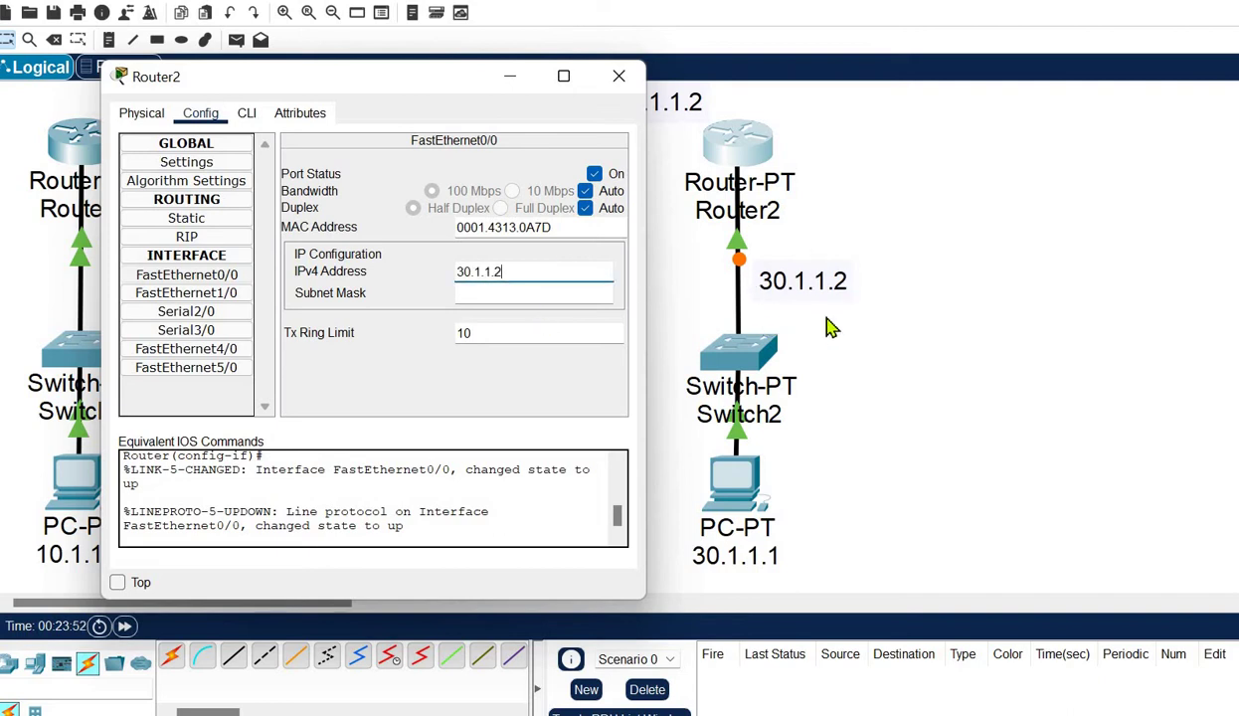
{"action": "left_click", "coordinate": [526, 291]}
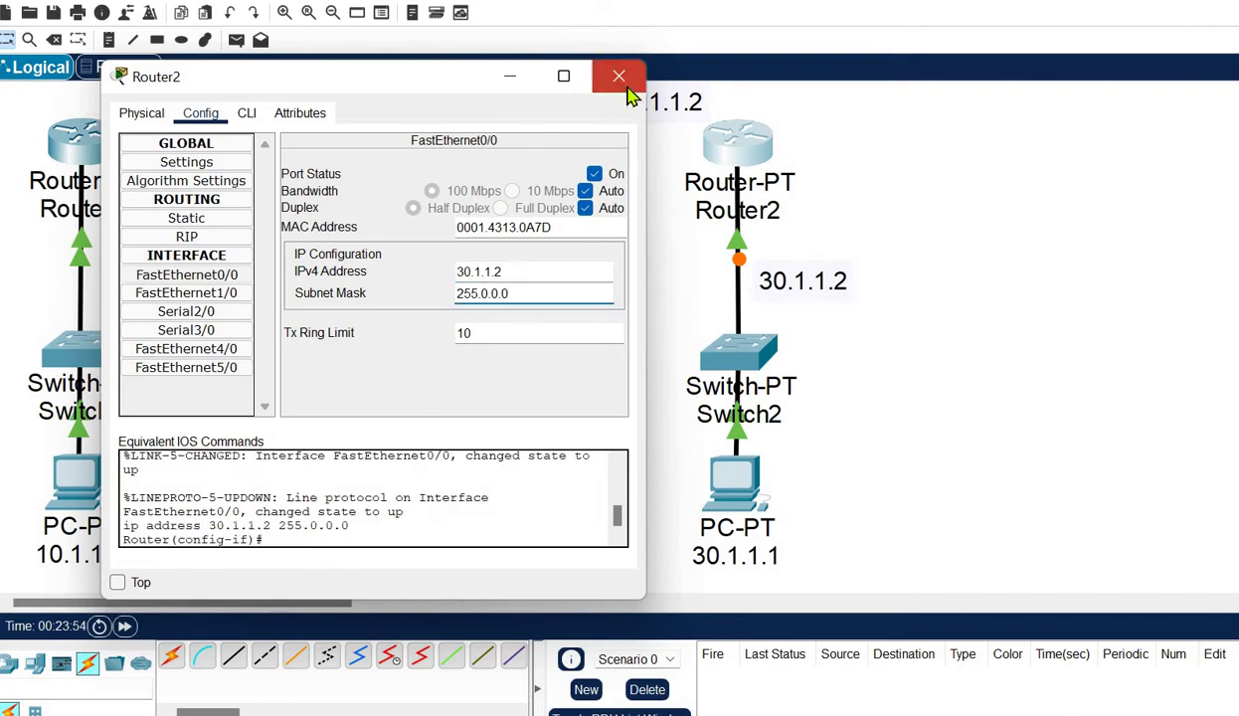
{"action": "left_click", "coordinate": [618, 76]}
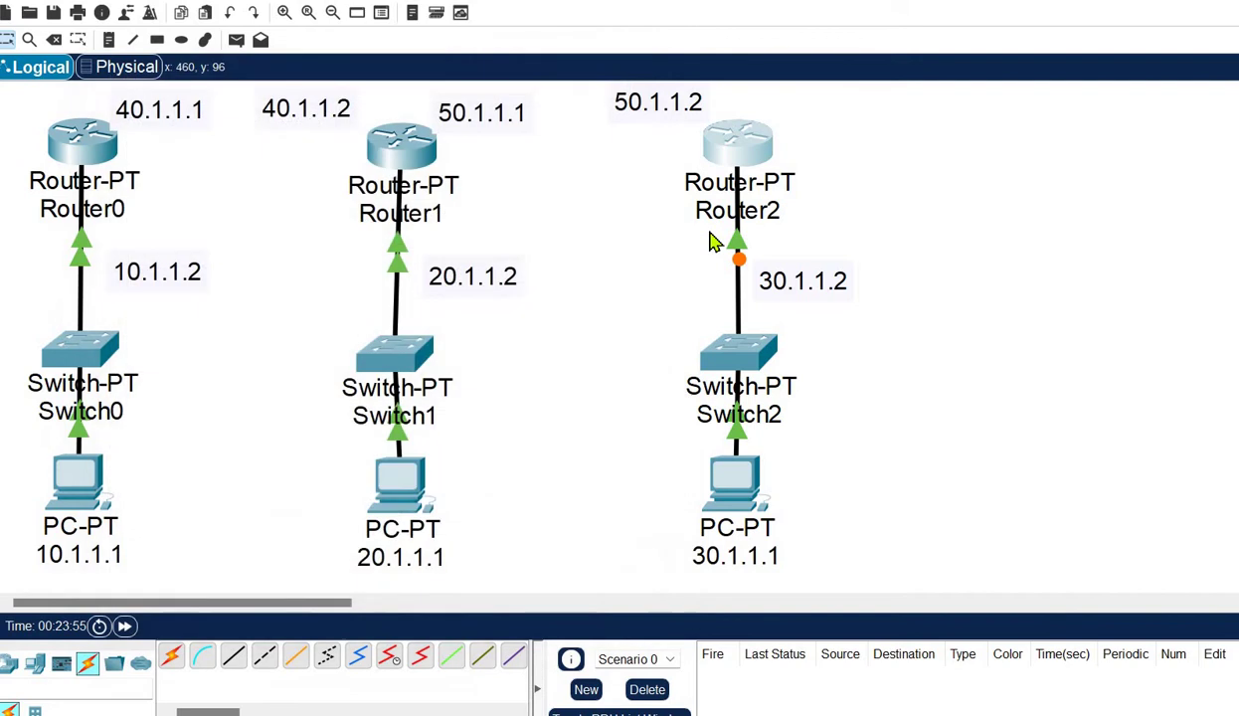
Step: Test LAN connectivity by sending simple PDUs from PC 10.1.1.1 to Router0 and from PC 20.1.1.1 to Router1
{"action": "left_click", "coordinate": [236, 41]}
{"action": "left_click", "coordinate": [80, 466]}
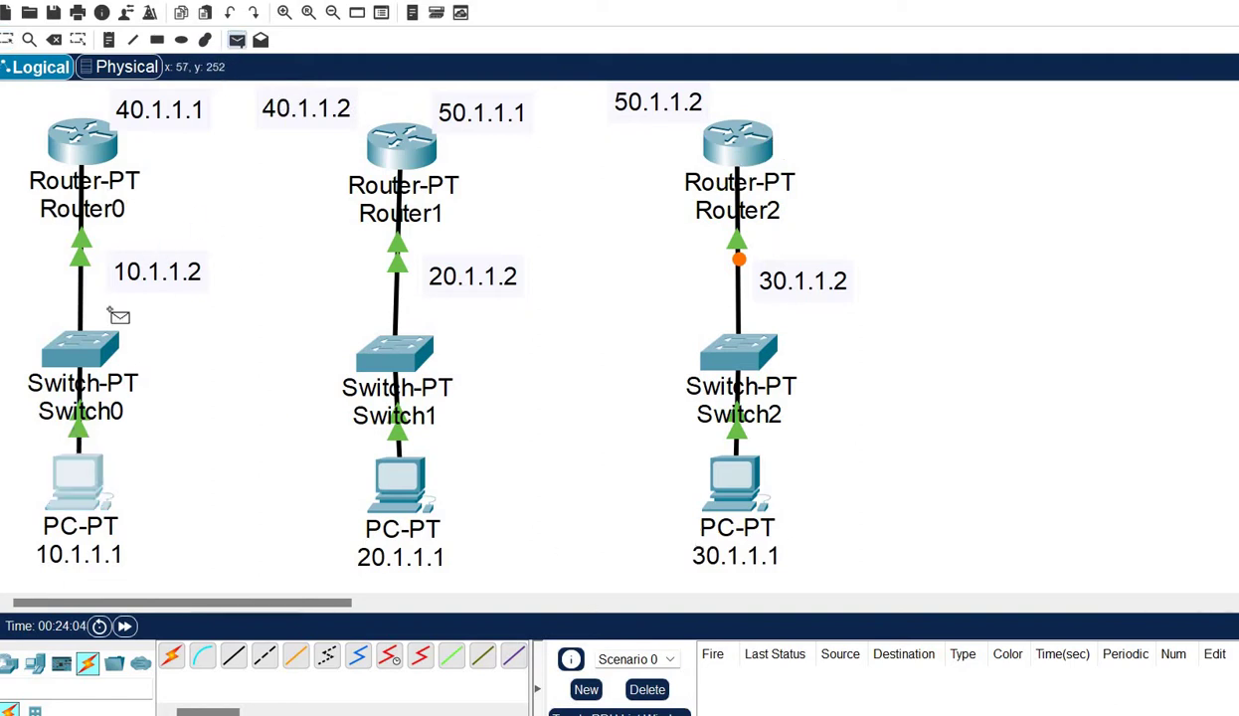
{"action": "left_click", "coordinate": [84, 148]}
{"action": "left_click", "coordinate": [235, 40]}
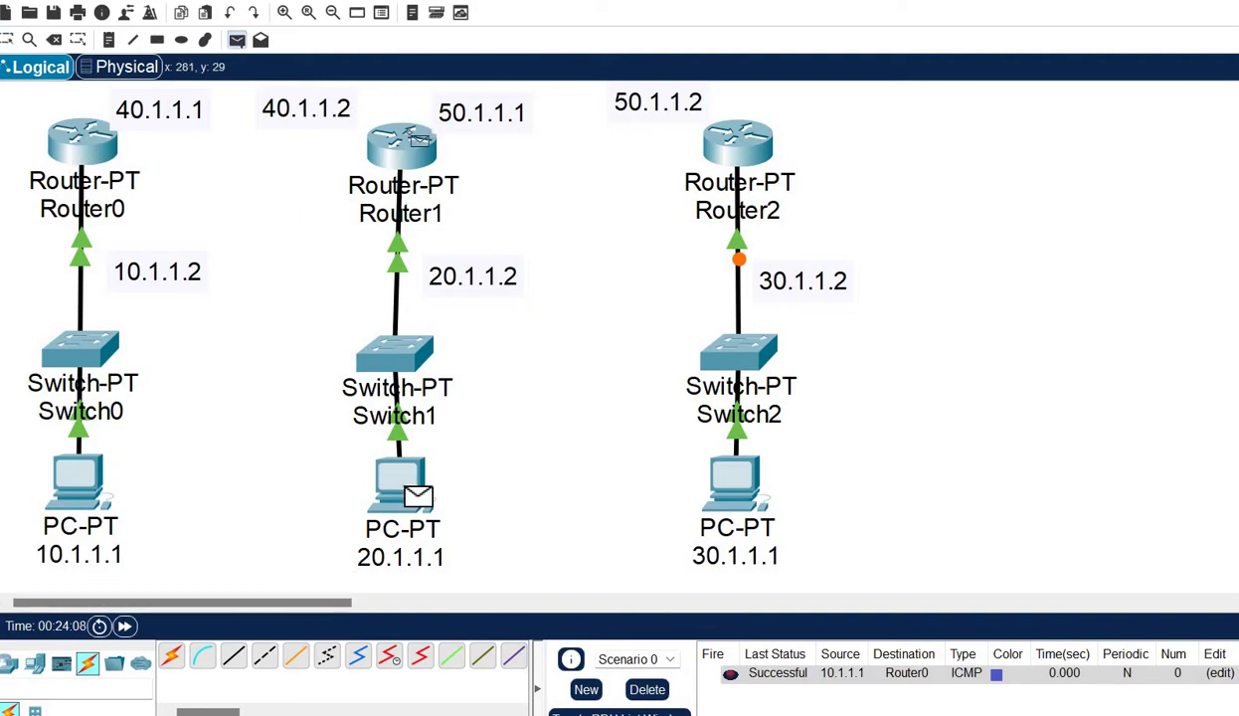
{"action": "left_click", "coordinate": [412, 138]}
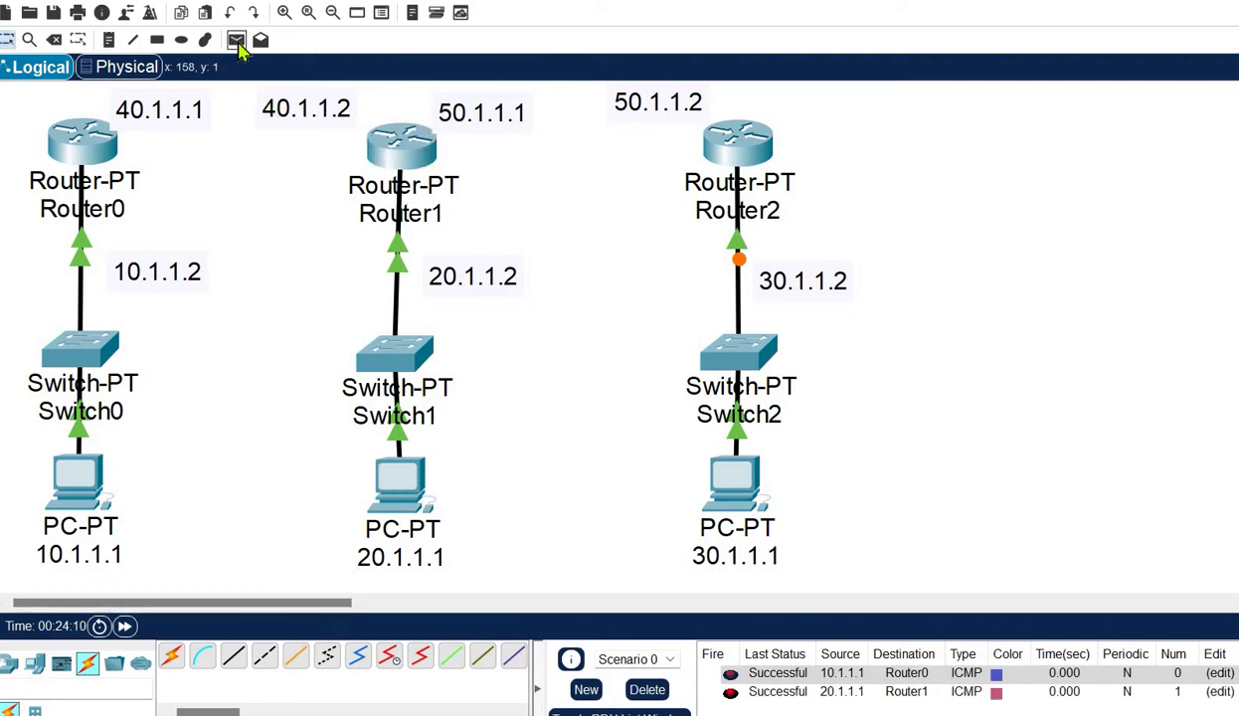
Step: Send a simple PDU from Router1 to PC 20.1.1.1 to test the reverse direction
{"action": "left_click", "coordinate": [237, 42]}
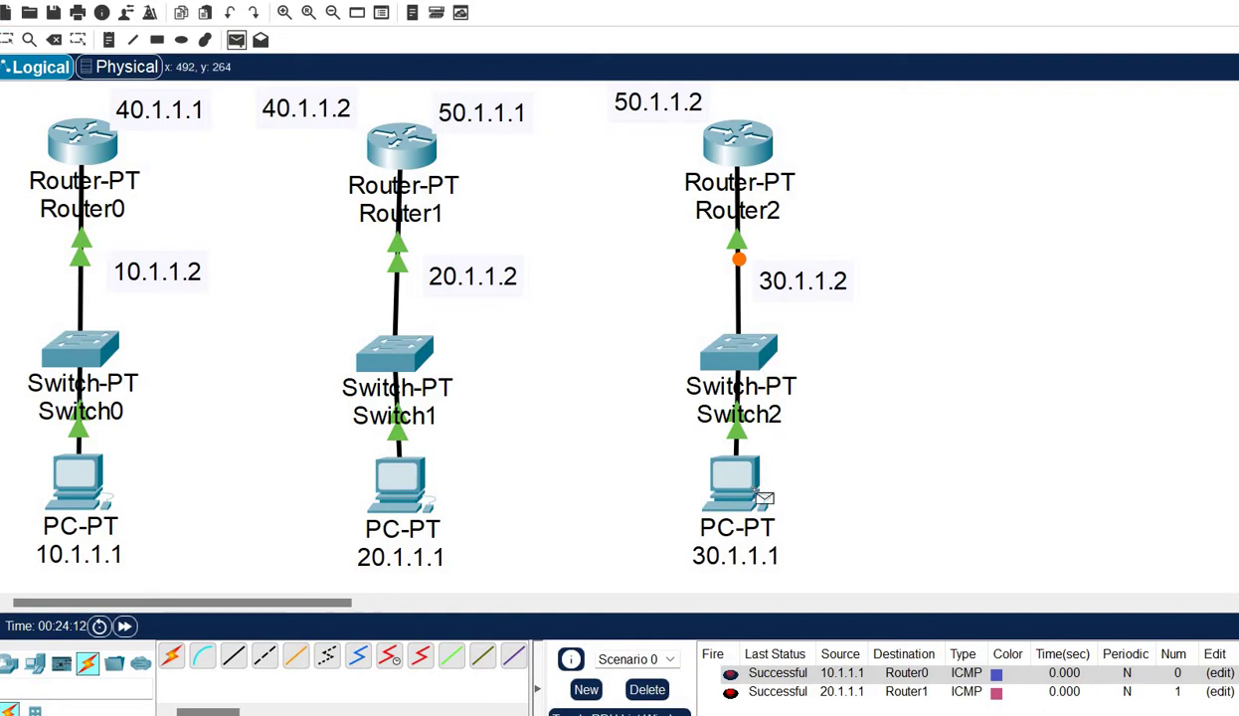
{"action": "mouse_move", "coordinate": [764, 497]}
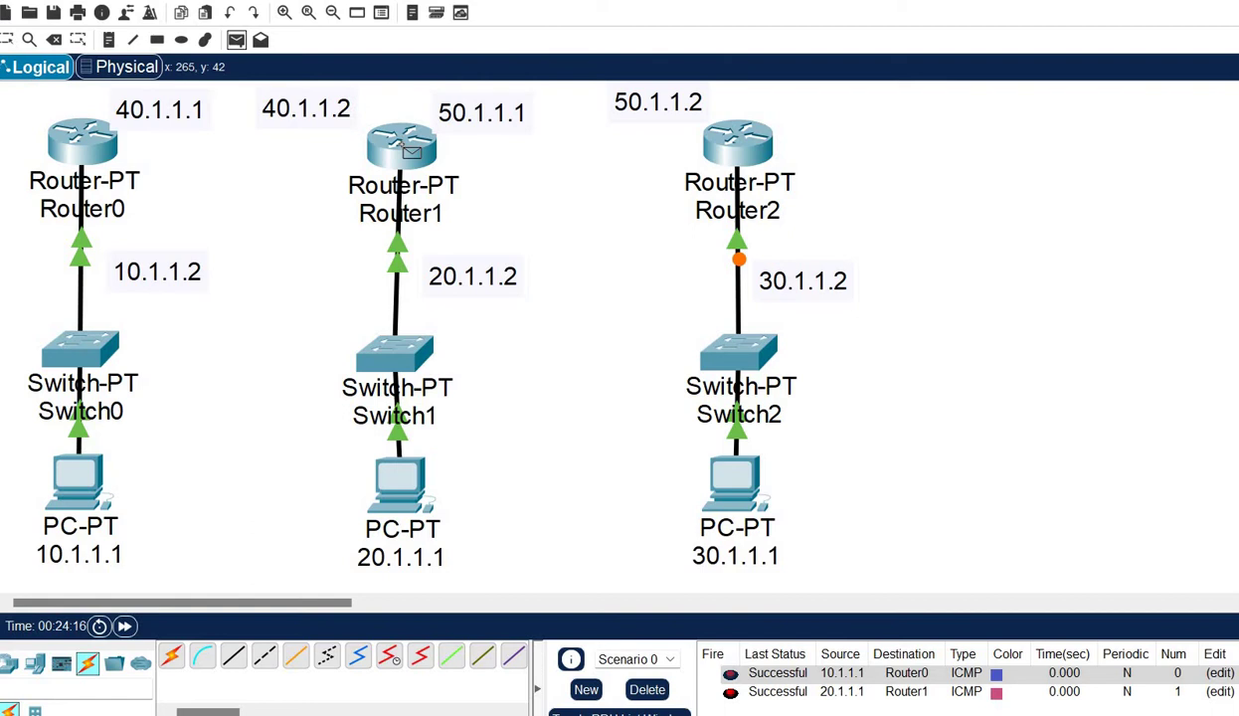
{"action": "left_click", "coordinate": [412, 151]}
{"action": "left_click", "coordinate": [391, 492]}
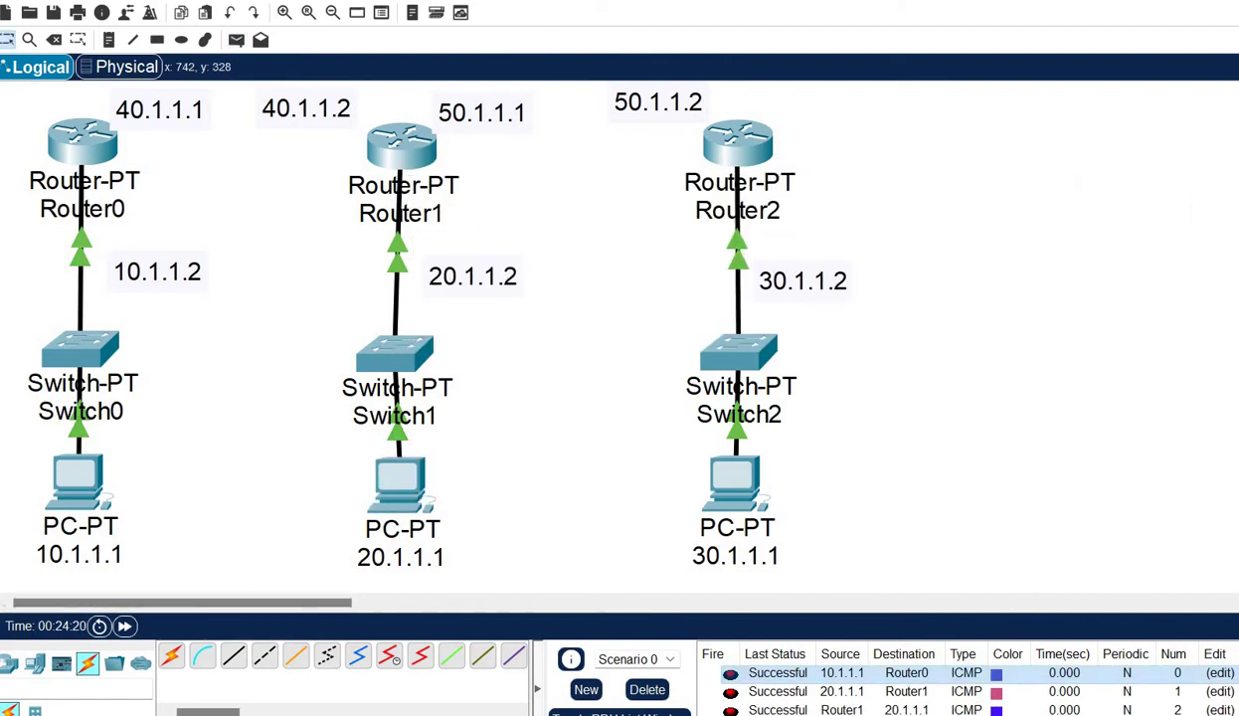
Step: Delete all three test PDUs from the scenario's PDU list
{"action": "double_click", "coordinate": [1225, 673]}
{"action": "double_click", "coordinate": [1225, 674]}
{"action": "double_click", "coordinate": [1225, 674]}
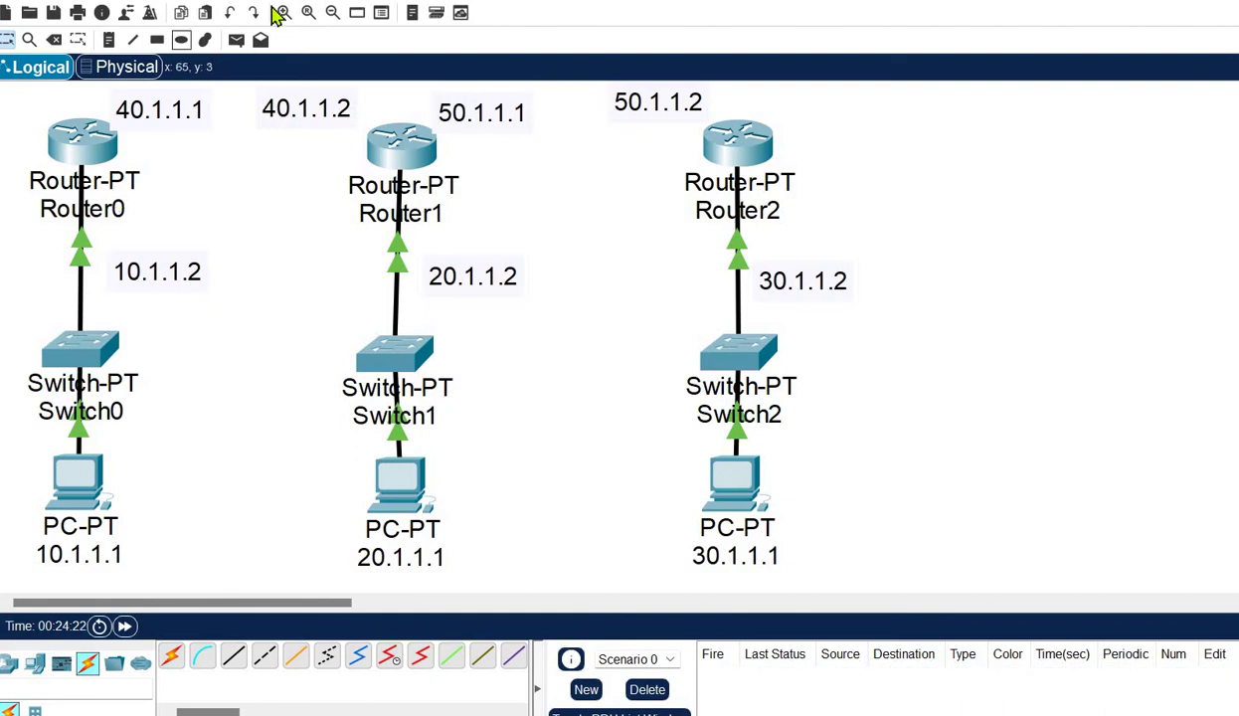
Step: Test the third LAN by sending a simple PDU from PC 30.1.1.1 to Router2
{"action": "left_click", "coordinate": [237, 40]}
{"action": "left_click", "coordinate": [734, 475]}
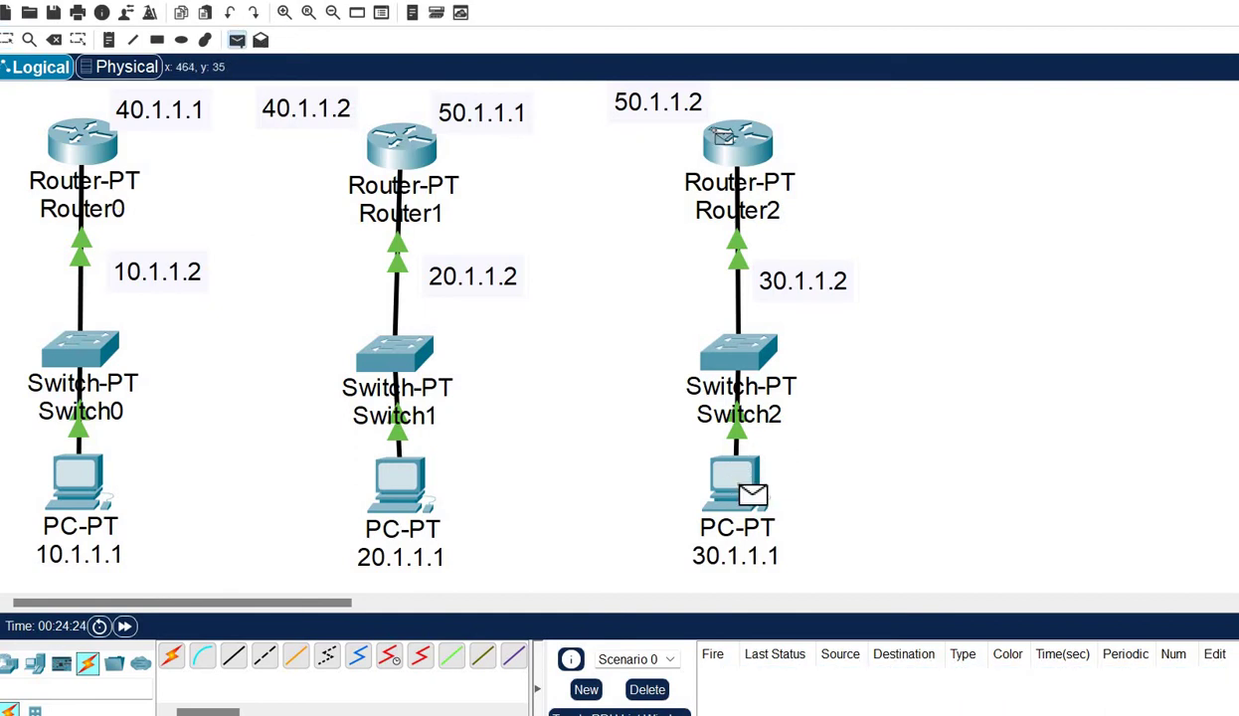
{"action": "left_click", "coordinate": [723, 145]}
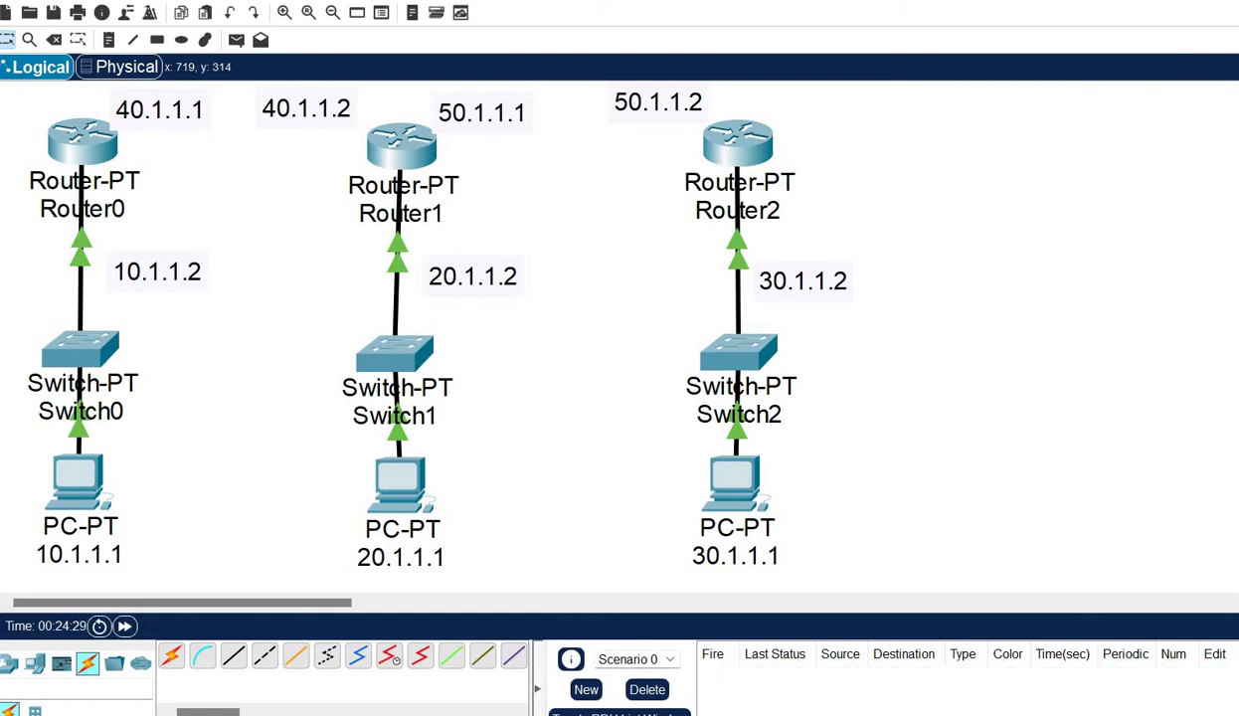
{"action": "left_click", "coordinate": [171, 657]}
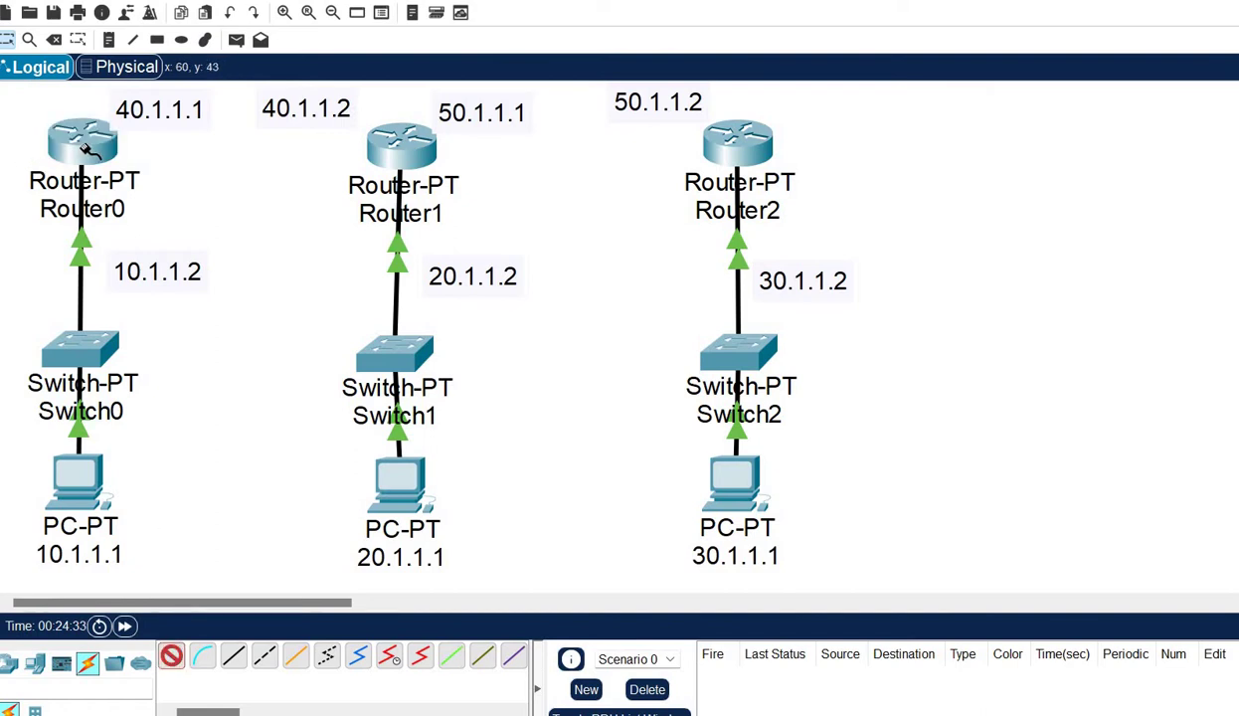
{"action": "left_click", "coordinate": [88, 147]}
{"action": "left_click", "coordinate": [9, 39]}
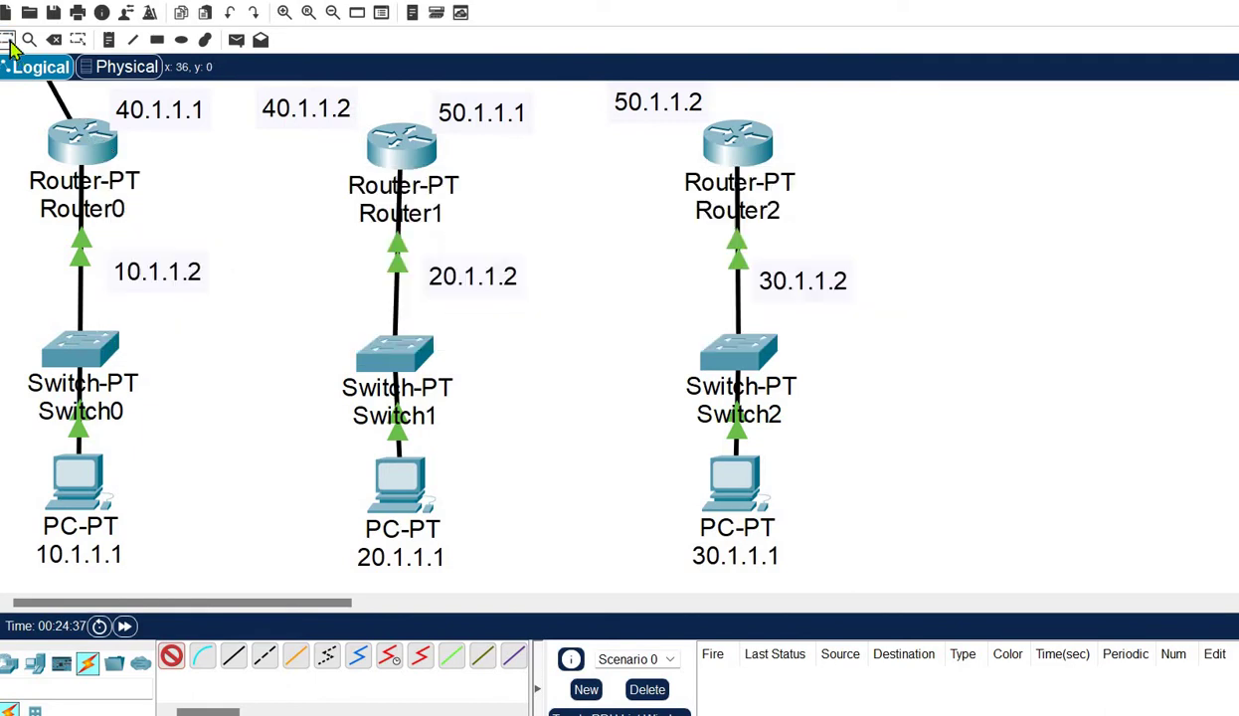
Step: Connect Router0's Serial2/0 port to Router1's Serial2/0 port with a Serial DTE cable
{"action": "left_click", "coordinate": [420, 660]}
{"action": "left_click", "coordinate": [91, 154]}
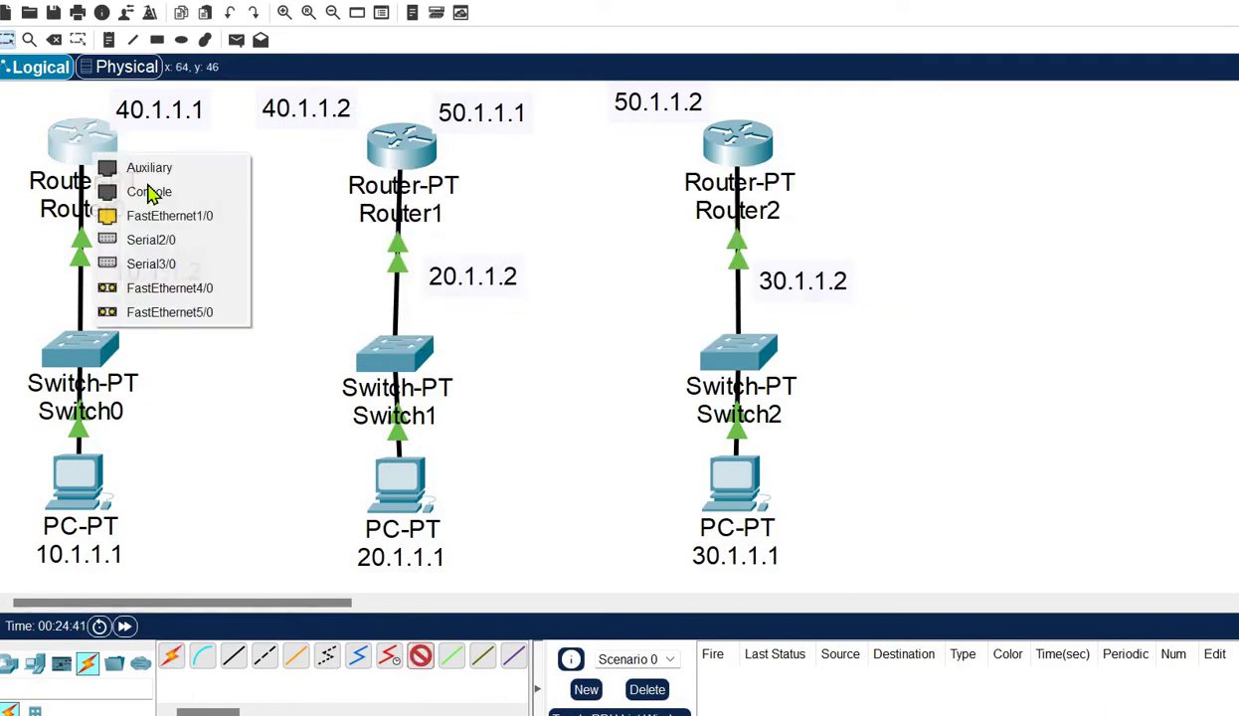
{"action": "left_click", "coordinate": [169, 239]}
{"action": "left_click", "coordinate": [383, 151]}
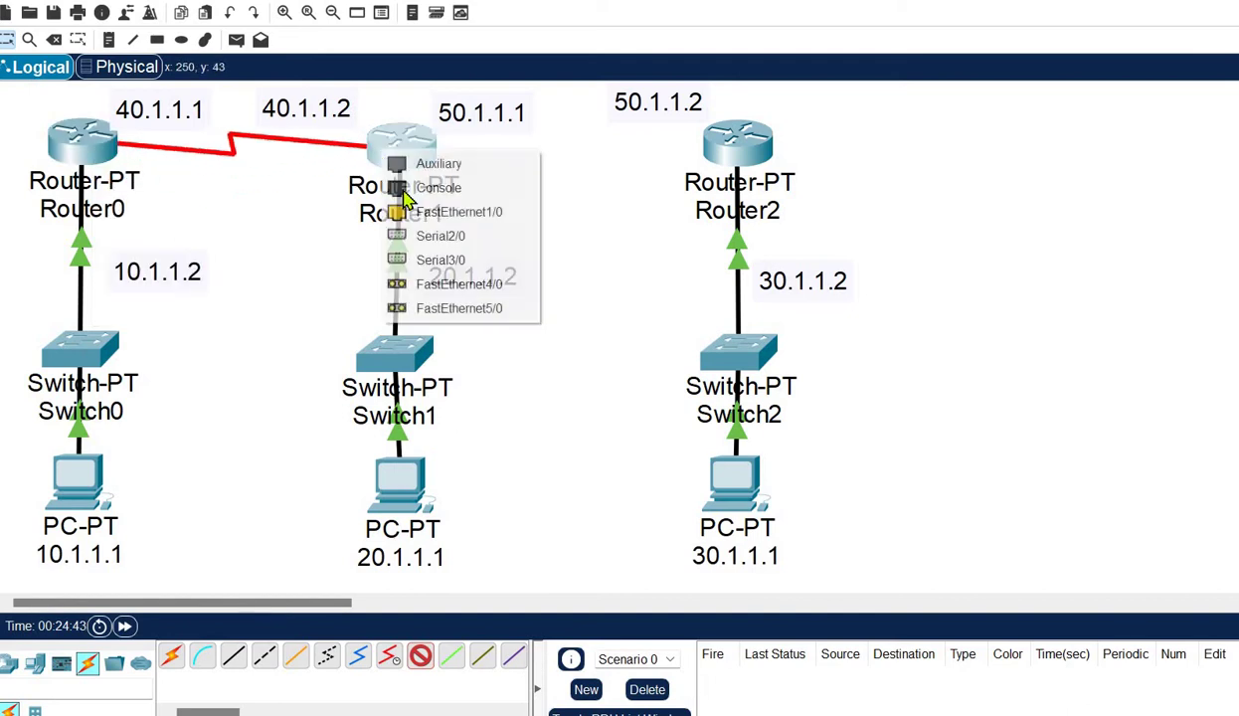
{"action": "left_click", "coordinate": [422, 239]}
Step: Connect Router1's Serial3/0 port to Router2's Serial3/0 port with a Serial DTE cable
{"action": "left_click", "coordinate": [424, 659]}
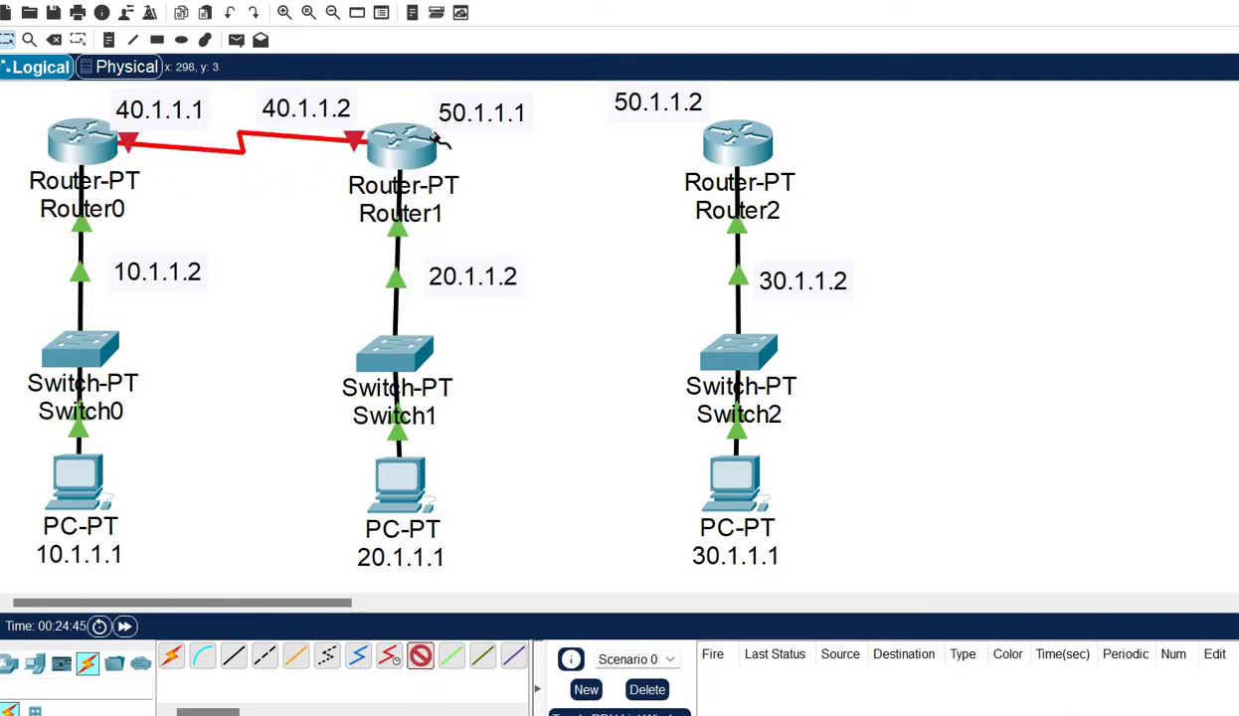
{"action": "left_click", "coordinate": [418, 146]}
{"action": "left_click", "coordinate": [474, 234]}
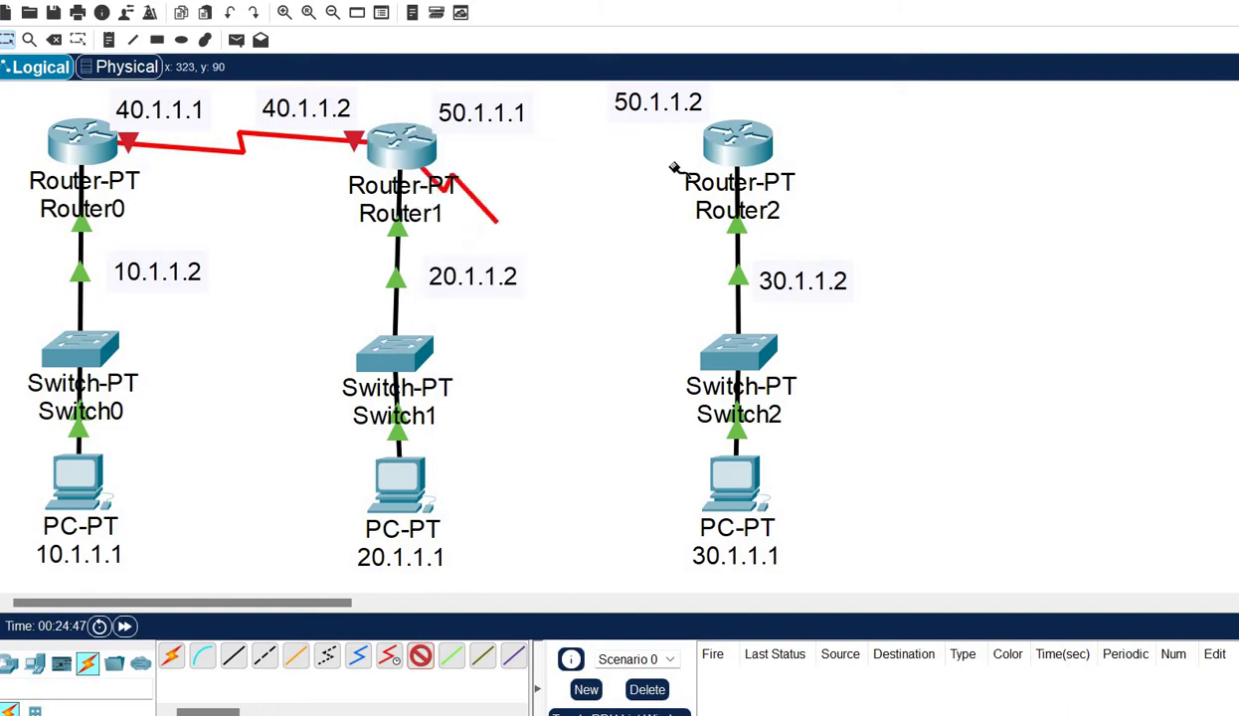
{"action": "left_click", "coordinate": [736, 148]}
{"action": "left_click", "coordinate": [736, 147]}
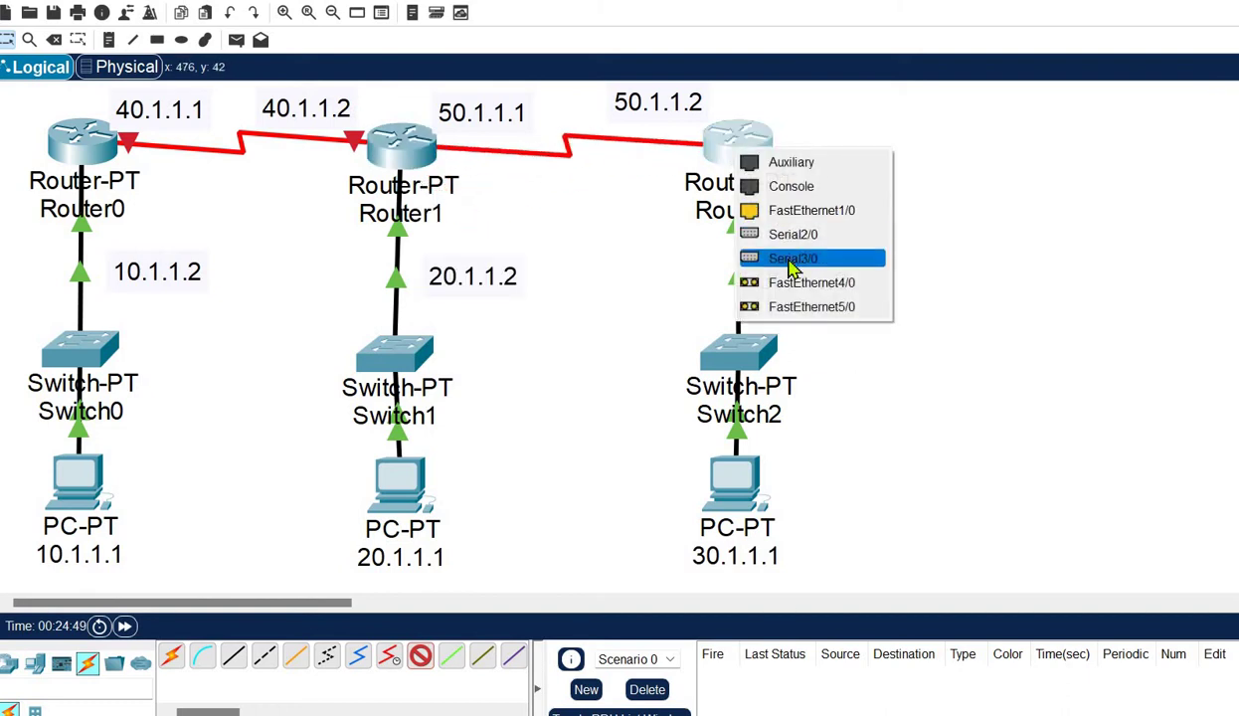
{"action": "left_click", "coordinate": [791, 256]}
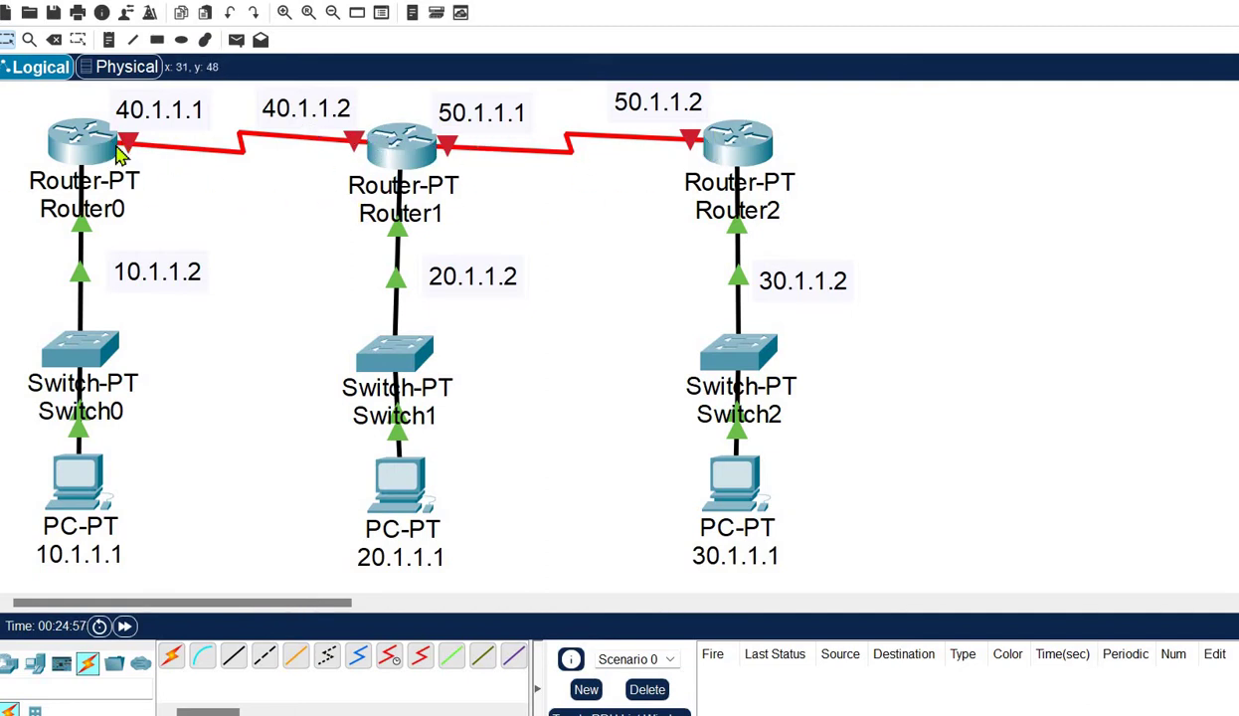
Step: Turn on Router0's Serial2/0 port, assign it 40.1.1.1 with subnet mask 255.0.0.0, and close its configuration window
{"action": "left_click", "coordinate": [84, 149]}
{"action": "left_click_drag", "start_coordinate": [576, 107], "coordinate": [717, 70]}
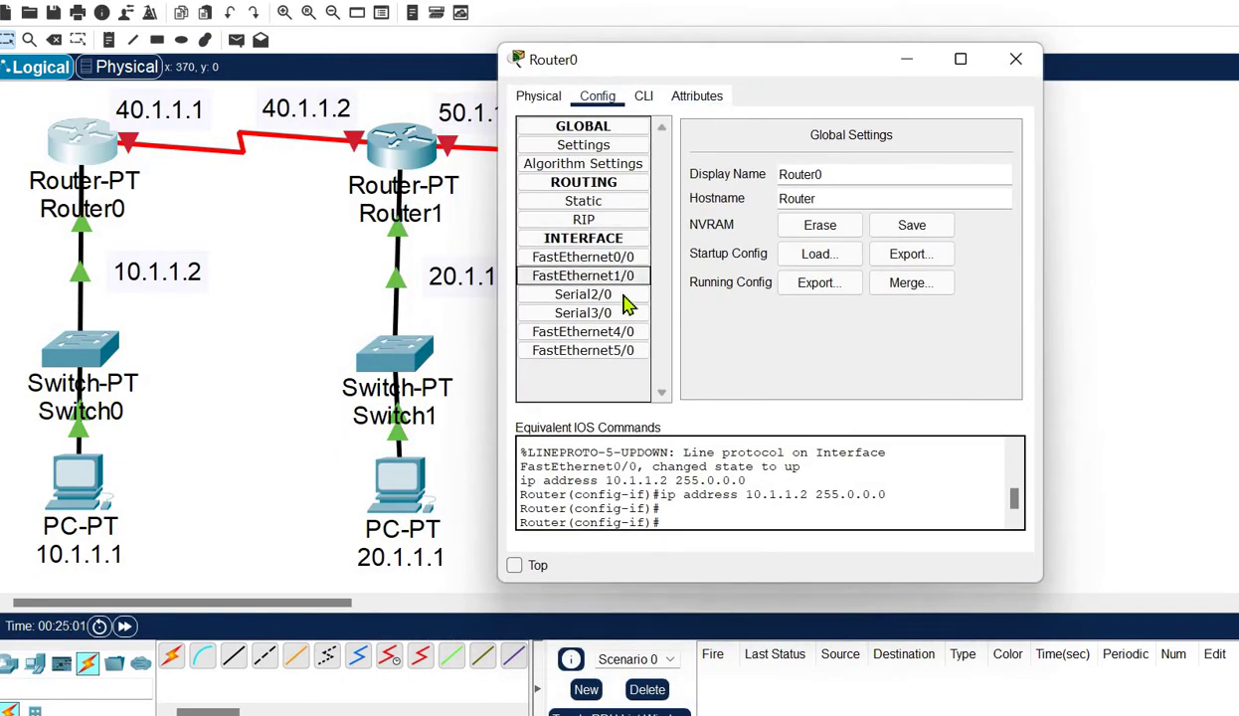
{"action": "left_click", "coordinate": [584, 295]}
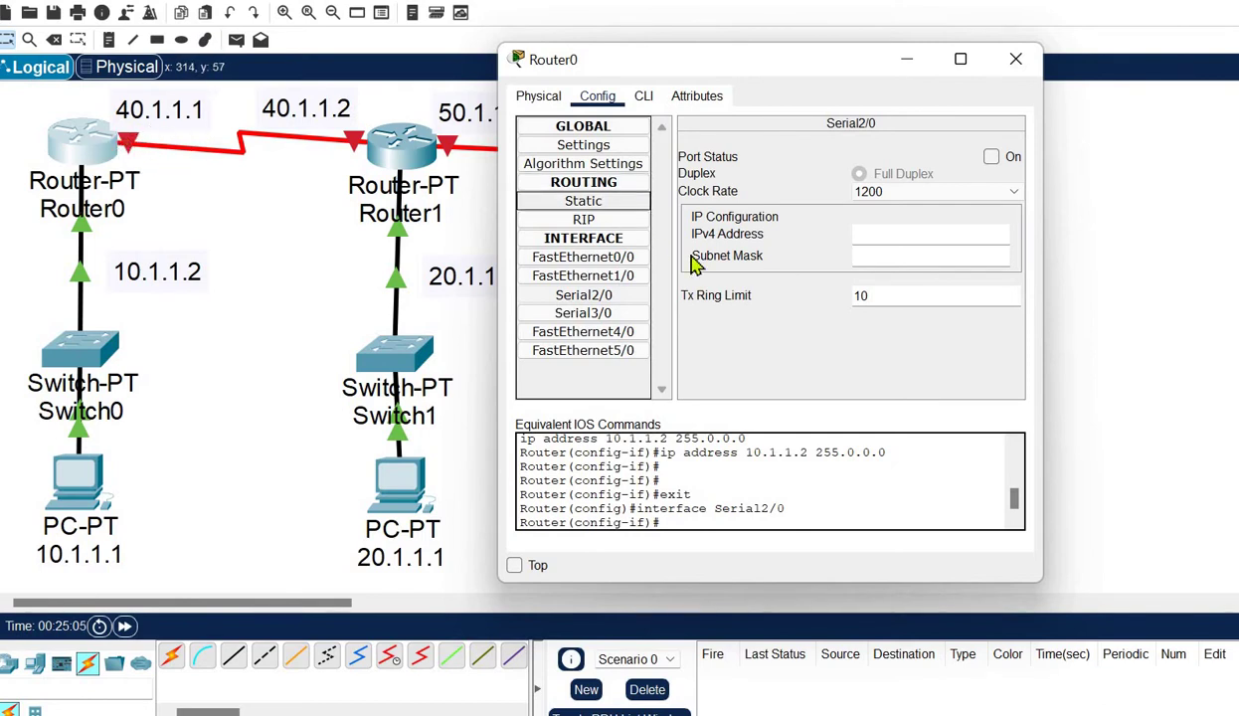
{"action": "left_click", "coordinate": [934, 239]}
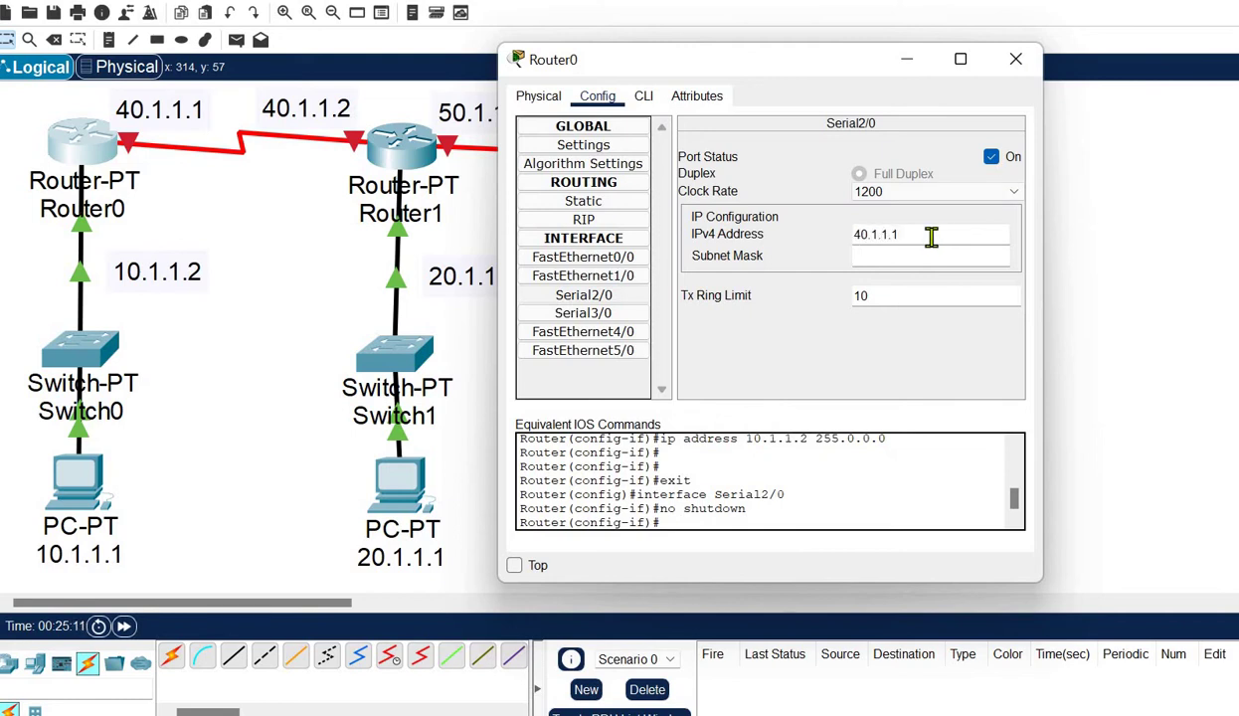
{"action": "double_click", "coordinate": [861, 234]}
{"action": "left_click", "coordinate": [899, 256]}
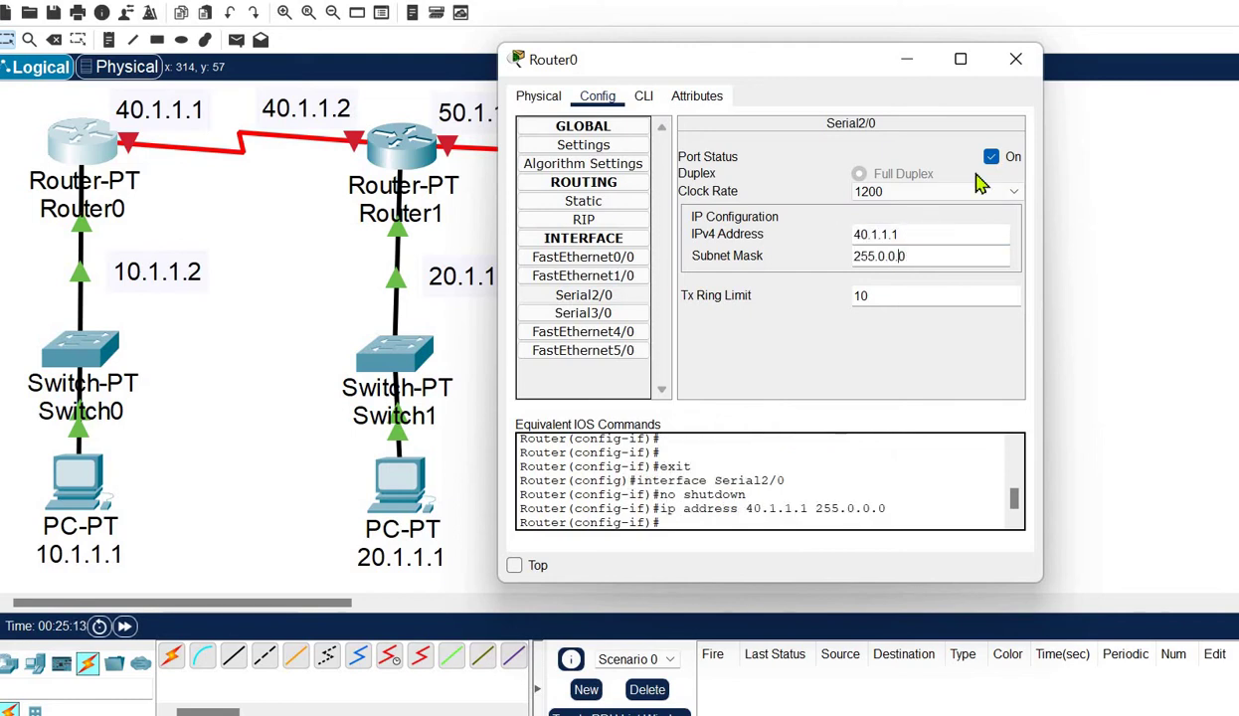
{"action": "left_click", "coordinate": [1030, 70]}
Step: Turn on Router1's Serial2/0 port and assign it the IPv4 address 40.1.1.2 with subnet mask 255.0.0.0
{"action": "left_click", "coordinate": [394, 149]}
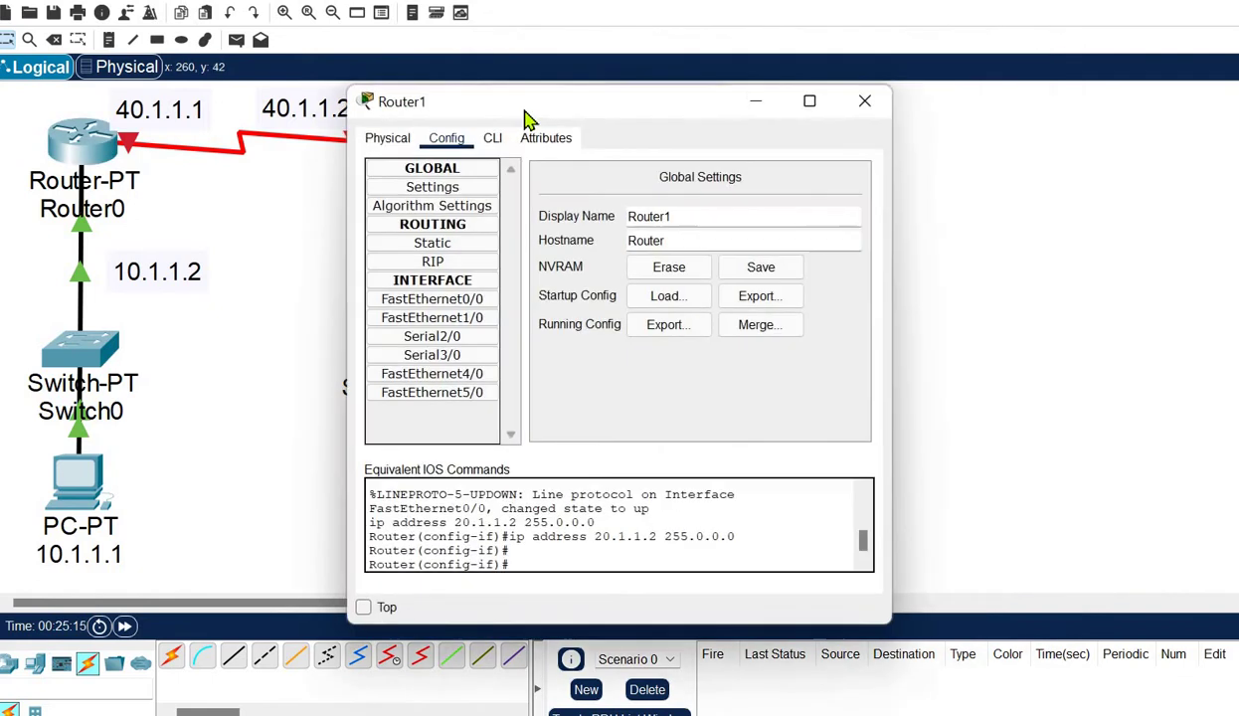
{"action": "left_click_drag", "start_coordinate": [520, 114], "coordinate": [872, 82]}
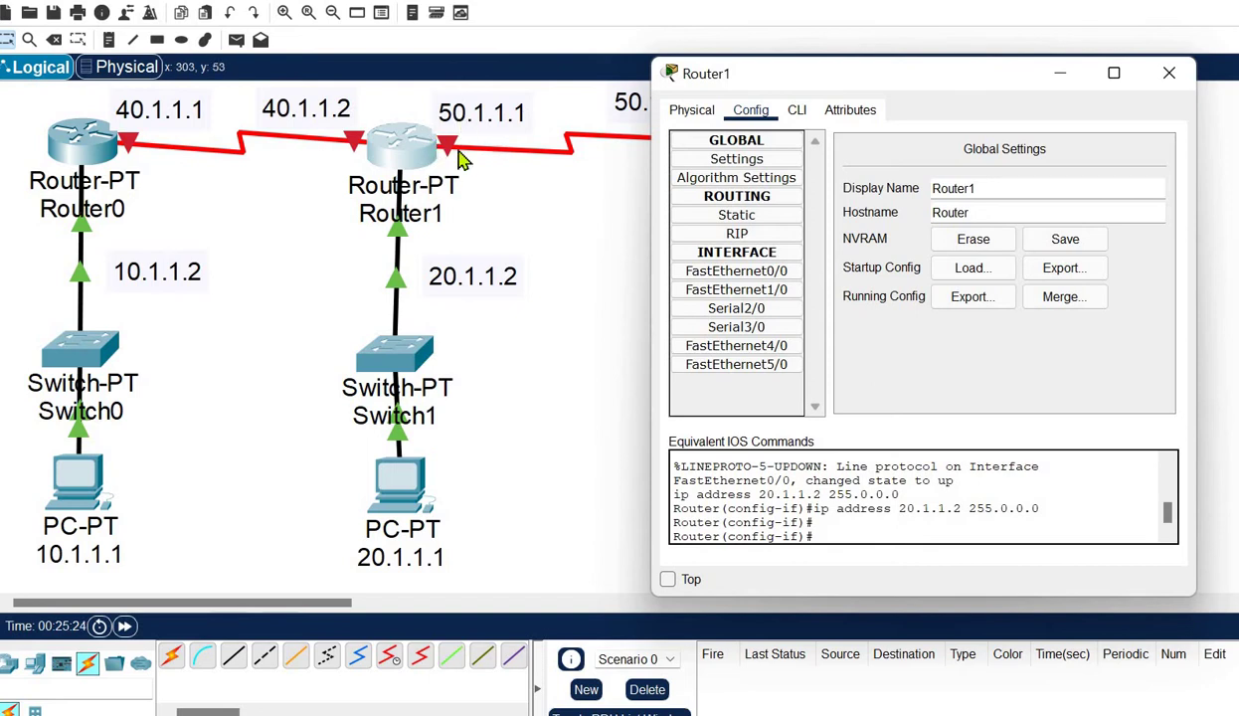
{"action": "left_click", "coordinate": [736, 308]}
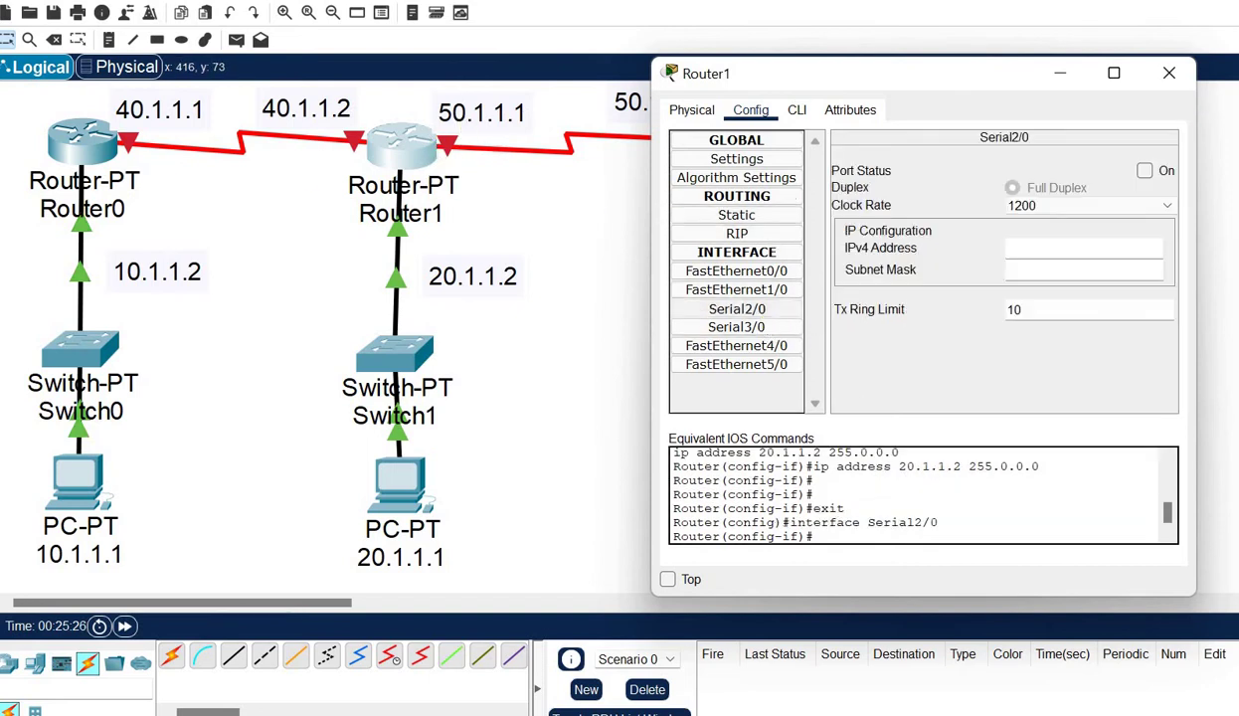
{"action": "left_click", "coordinate": [1145, 171]}
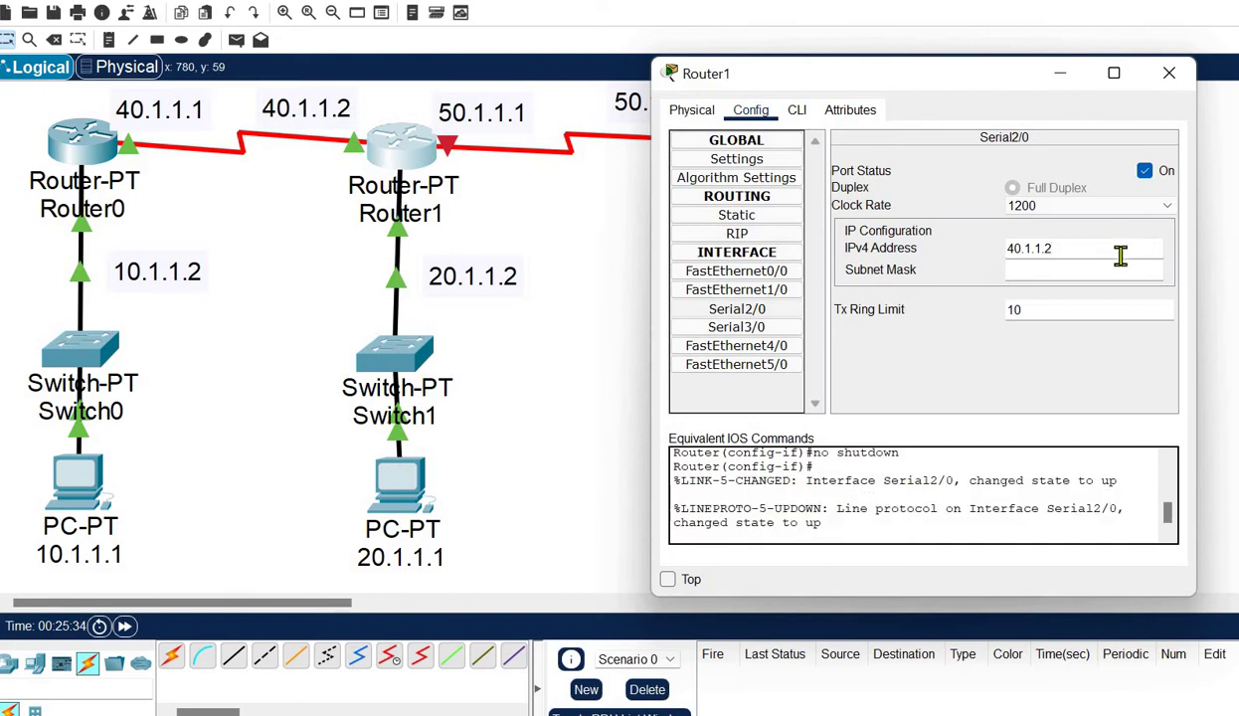
{"action": "left_click", "coordinate": [1104, 270]}
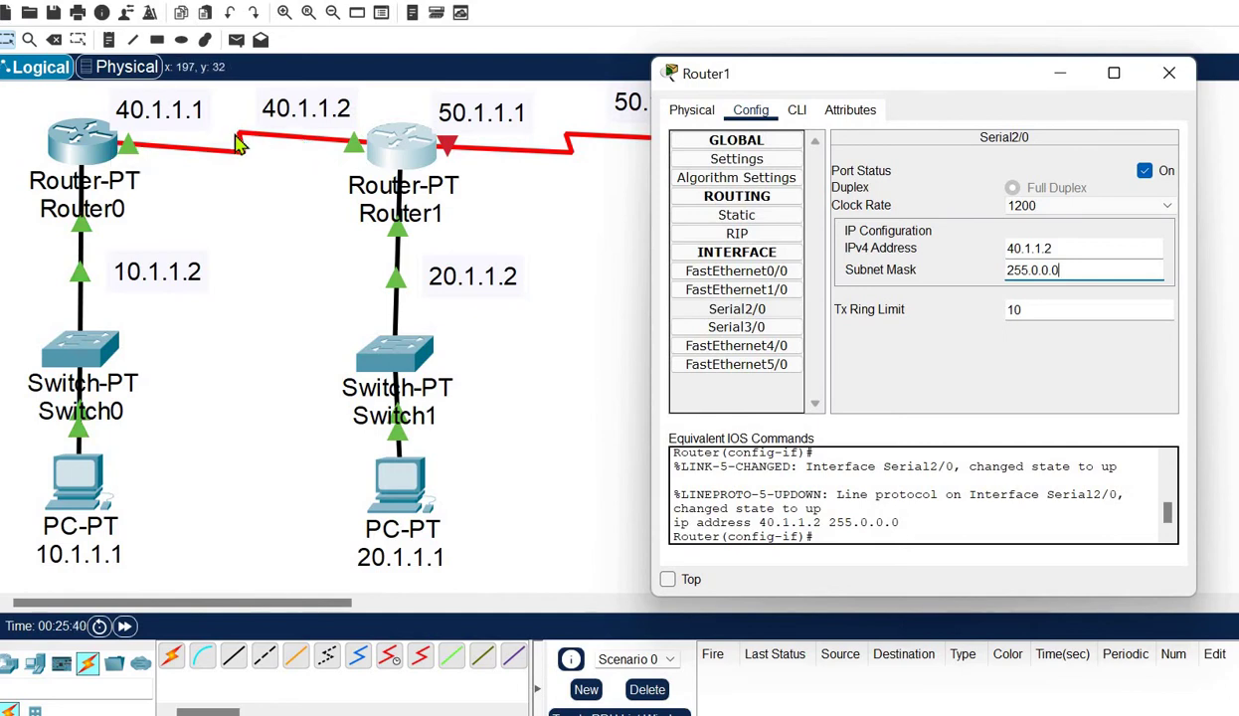
Step: Turn on Router1's Serial3/0 port, assign it 50.1.1.1 with the default subnet mask, and close its configuration window
{"action": "left_click", "coordinate": [737, 328]}
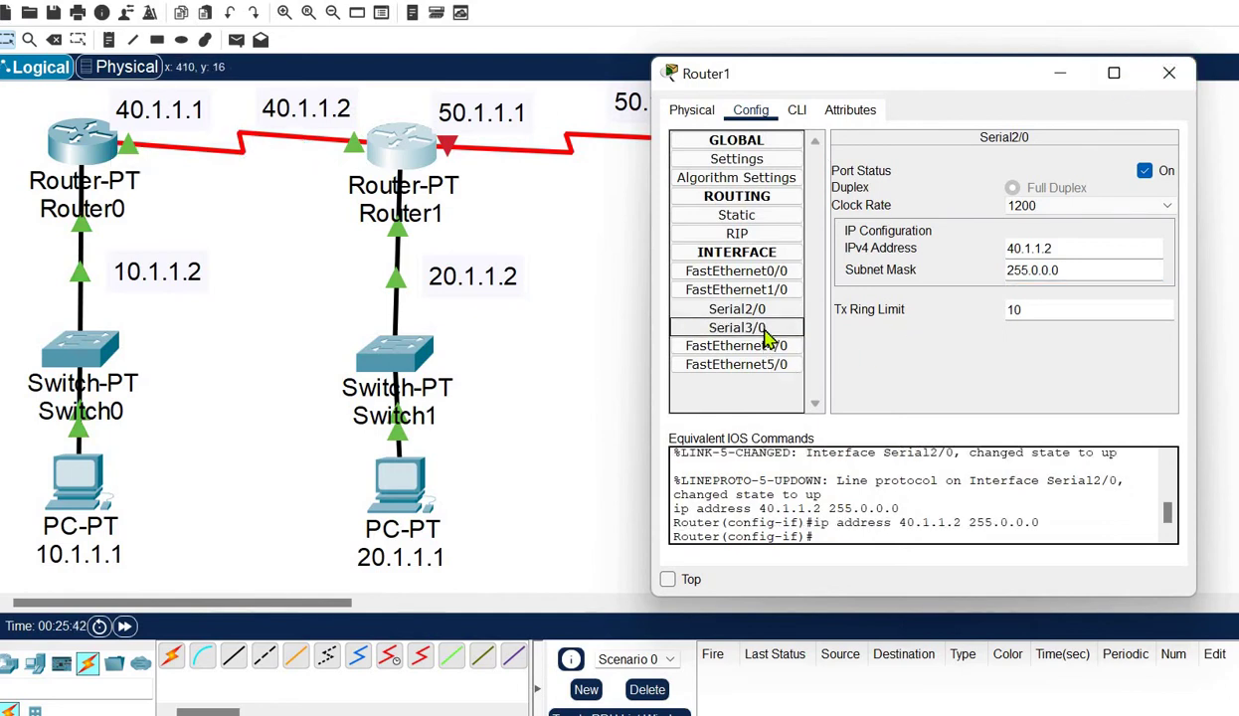
{"action": "left_click", "coordinate": [1145, 172]}
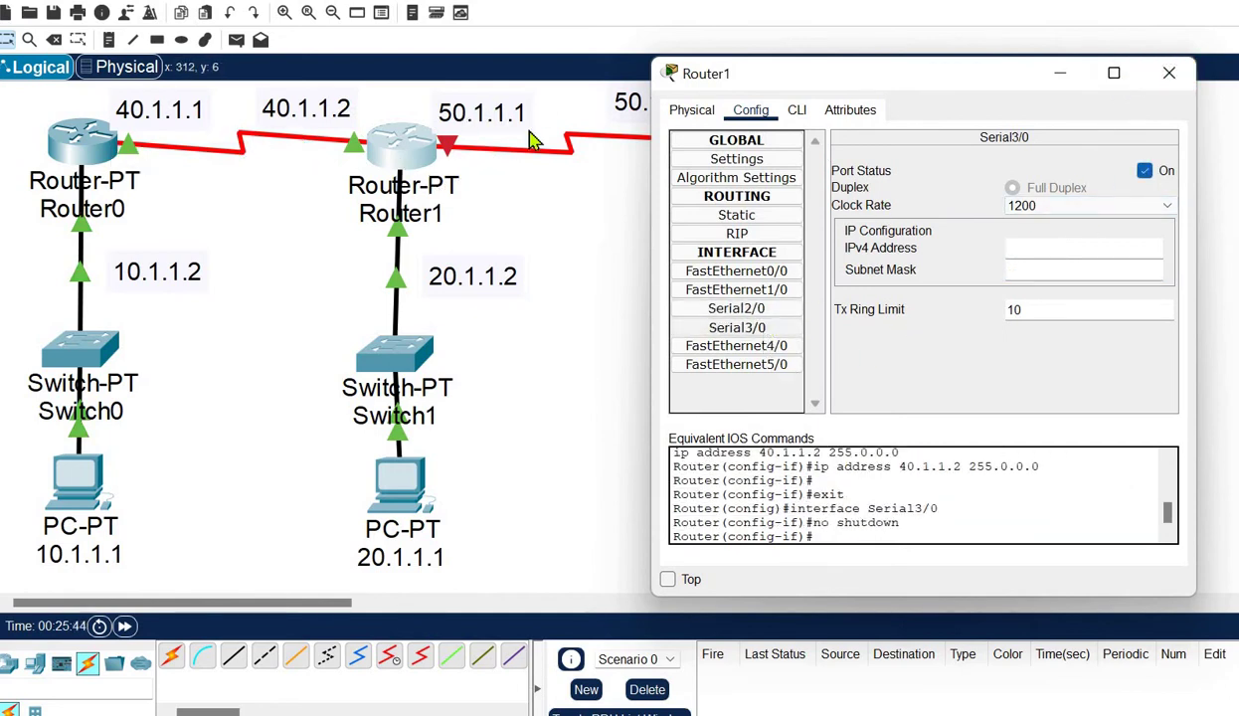
{"action": "left_click", "coordinate": [1041, 250]}
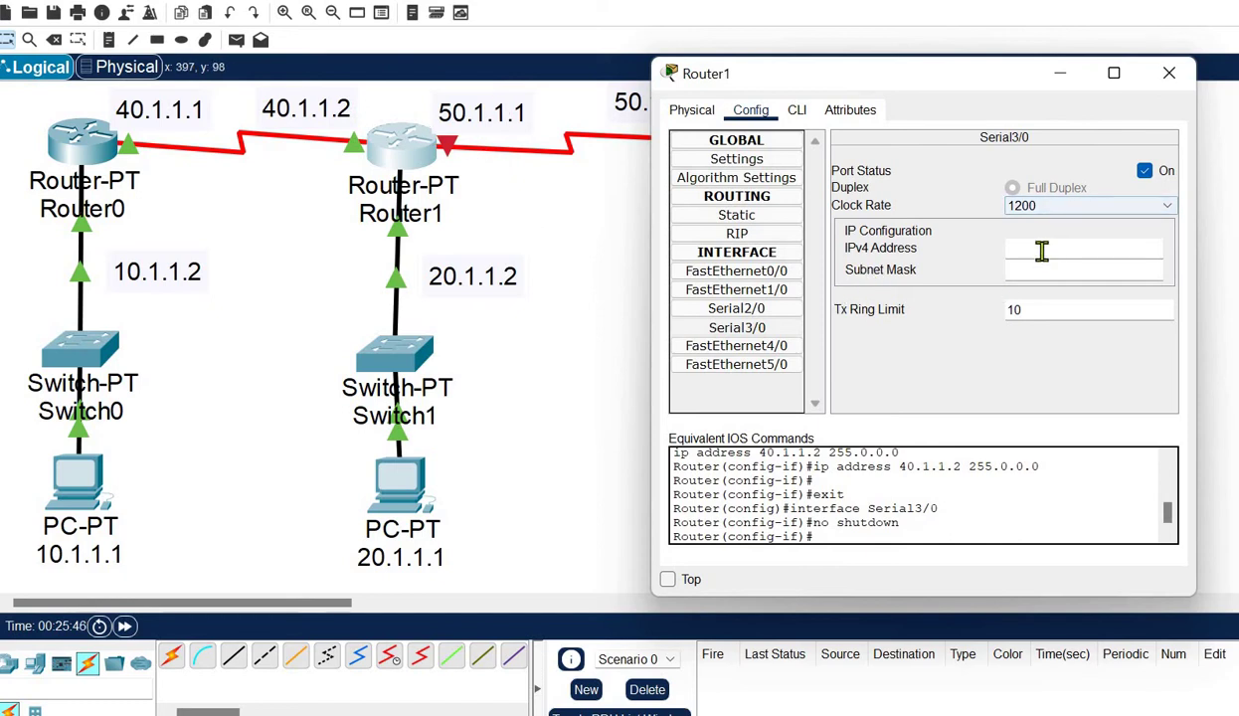
{"action": "type", "text": "50.1.1.1"}
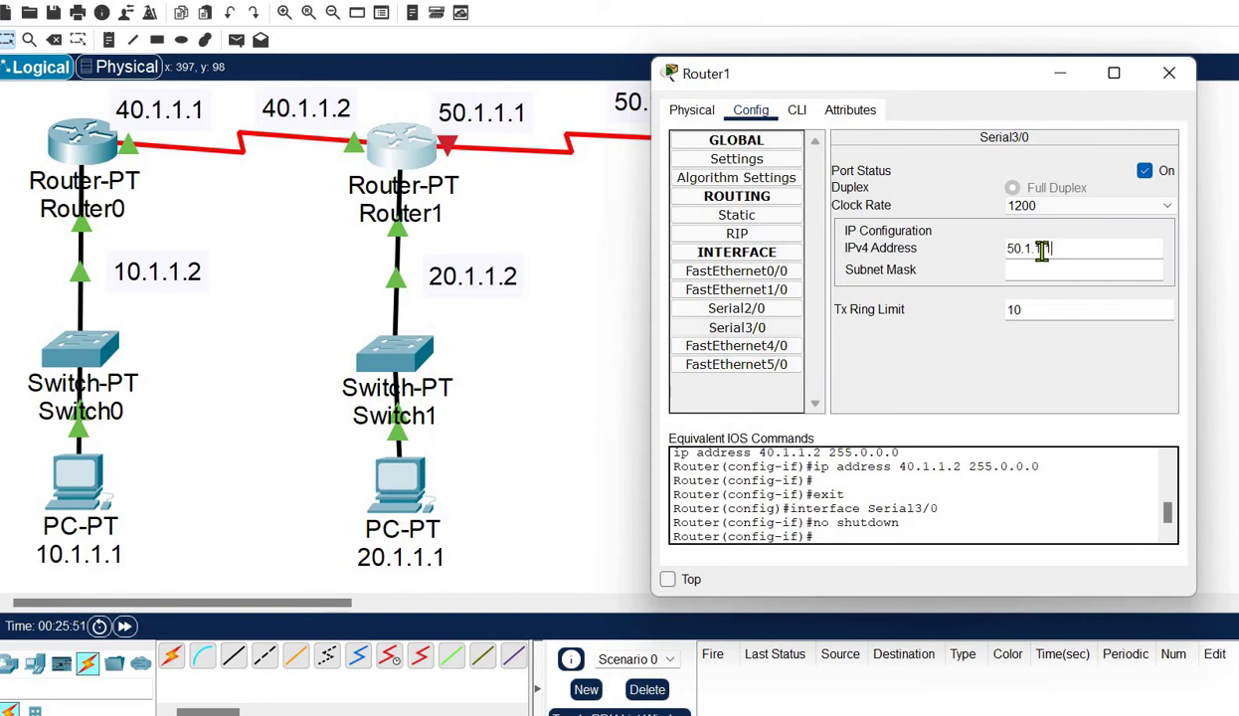
{"action": "left_click", "coordinate": [1089, 271]}
{"action": "left_click", "coordinate": [1170, 73]}
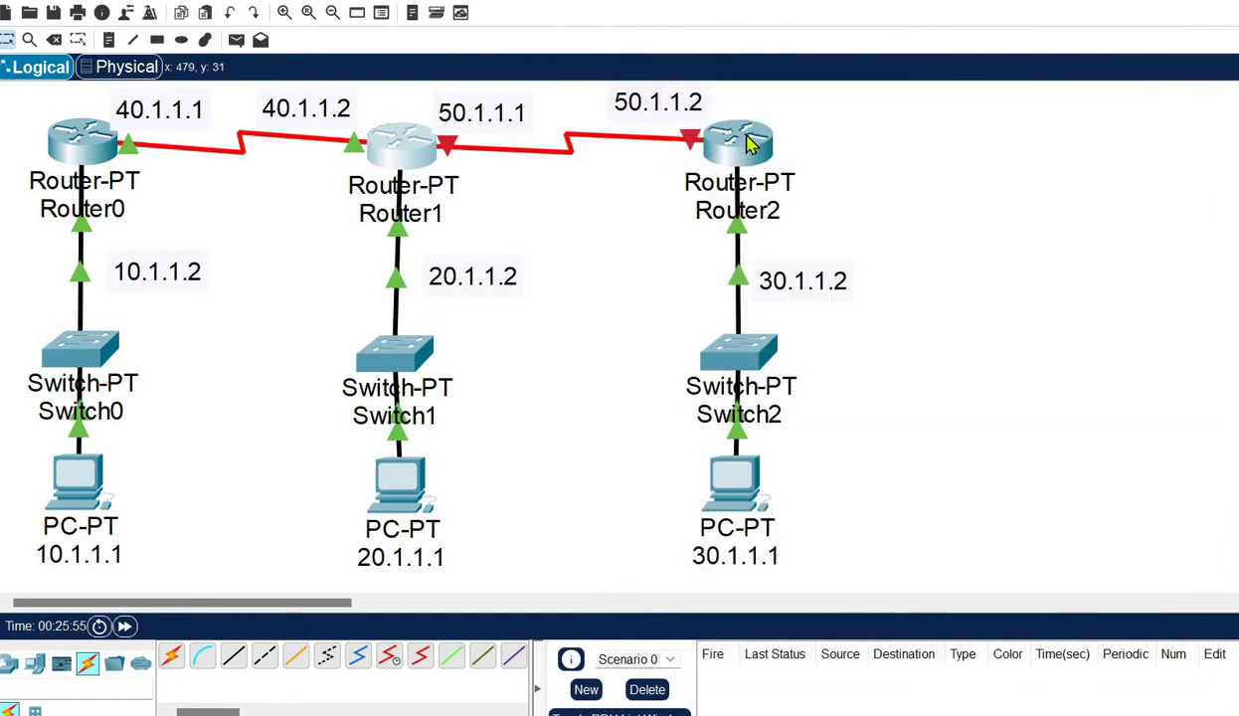
Step: Turn on Router2's Serial3/0 port, assign it 50.1.1.2 with subnet mask 255.0.0.0, and close its configuration window
{"action": "left_click", "coordinate": [747, 145]}
{"action": "left_click_drag", "start_coordinate": [684, 119], "coordinate": [404, 110]}
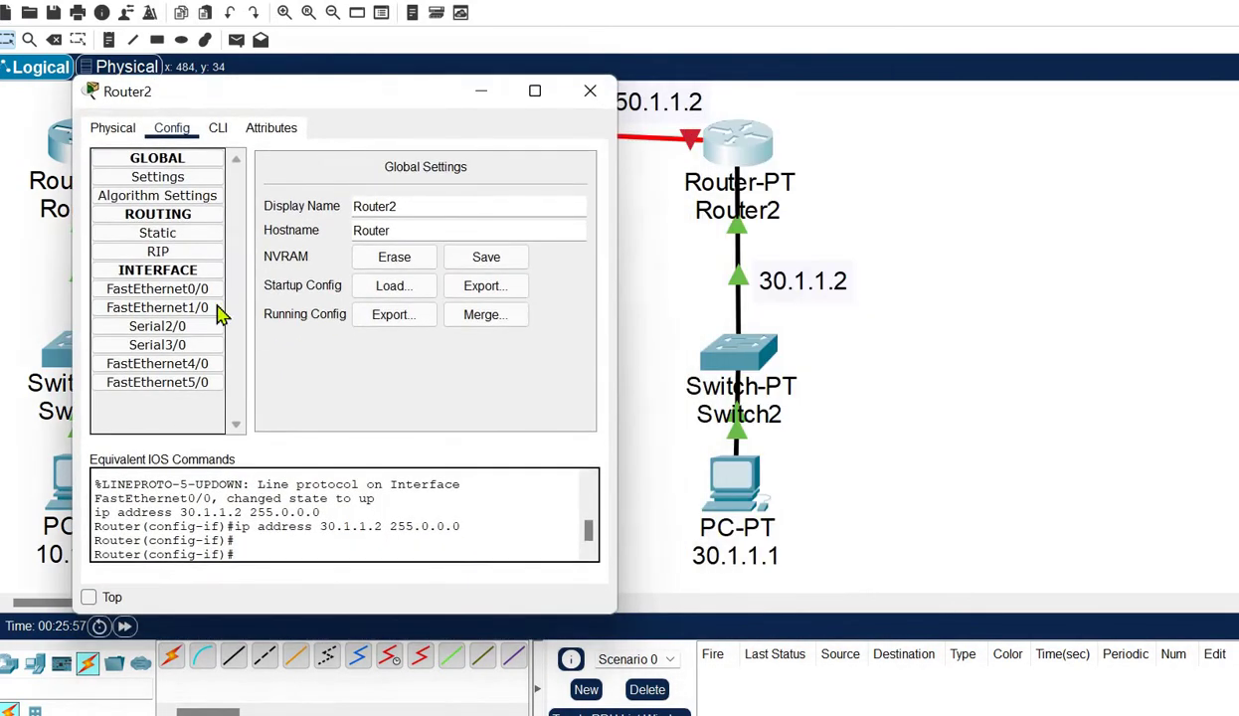
{"action": "left_click", "coordinate": [204, 345]}
{"action": "left_click", "coordinate": [566, 189]}
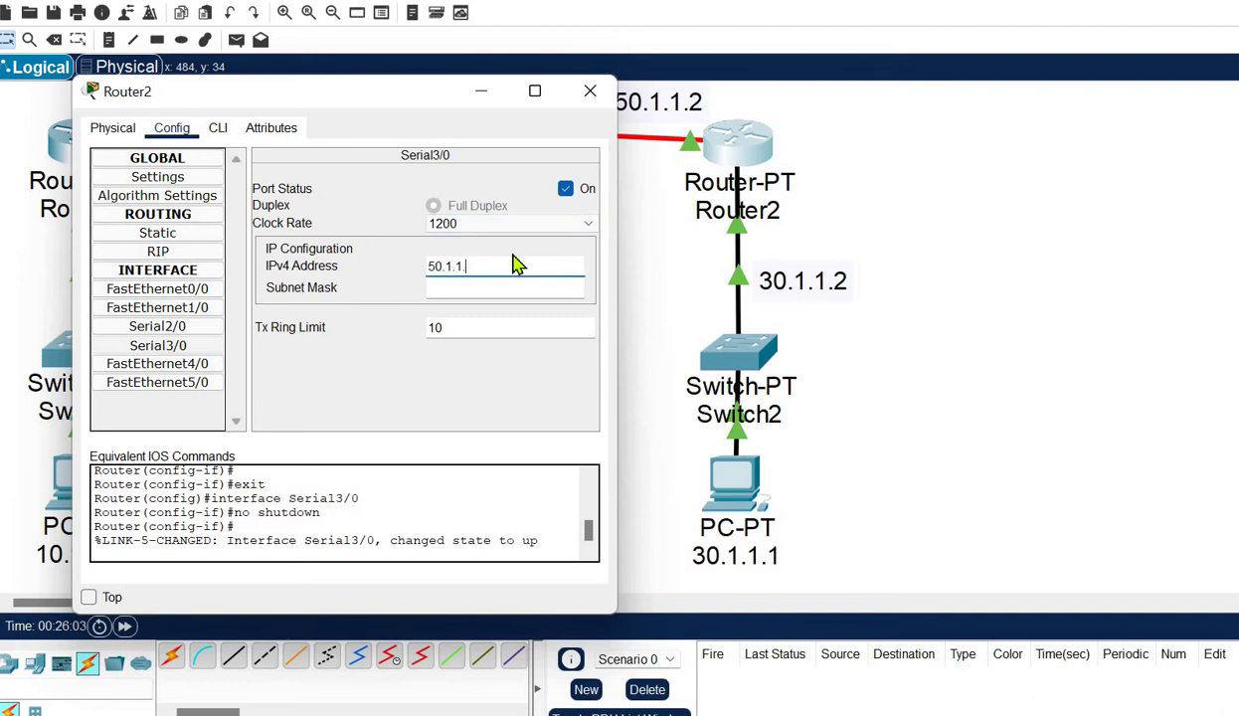
{"action": "left_click", "coordinate": [512, 290]}
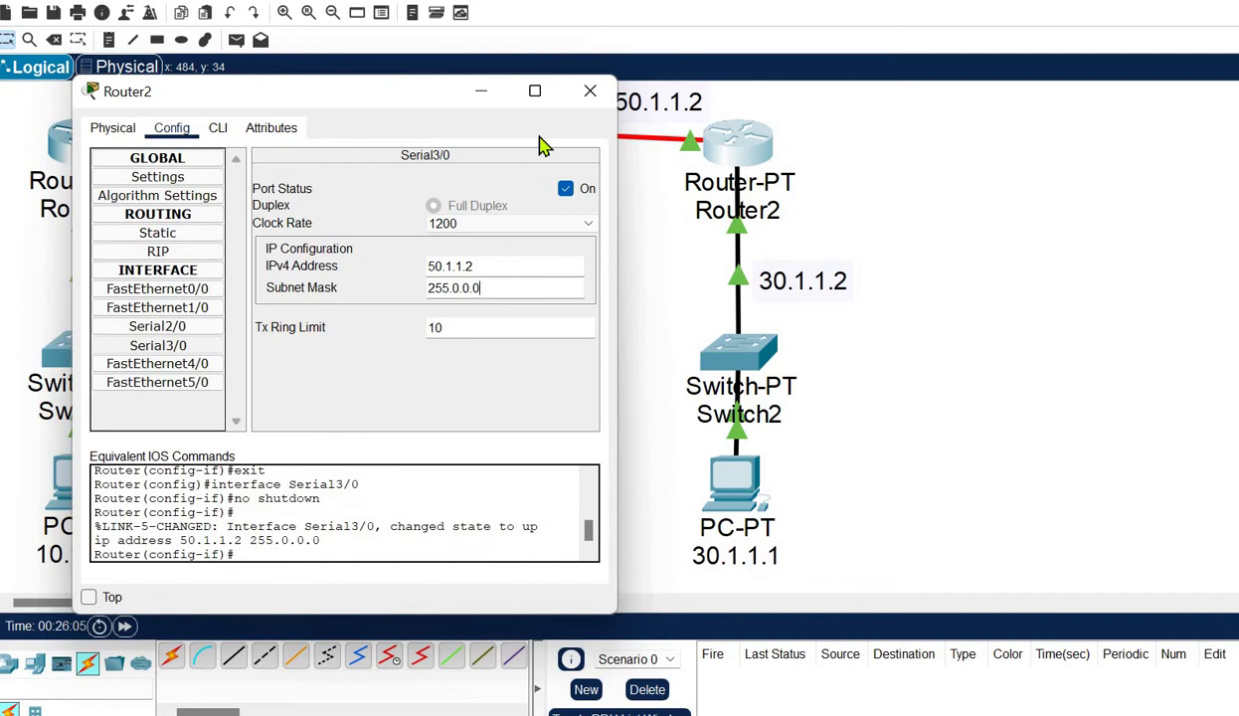
{"action": "left_click", "coordinate": [589, 92]}
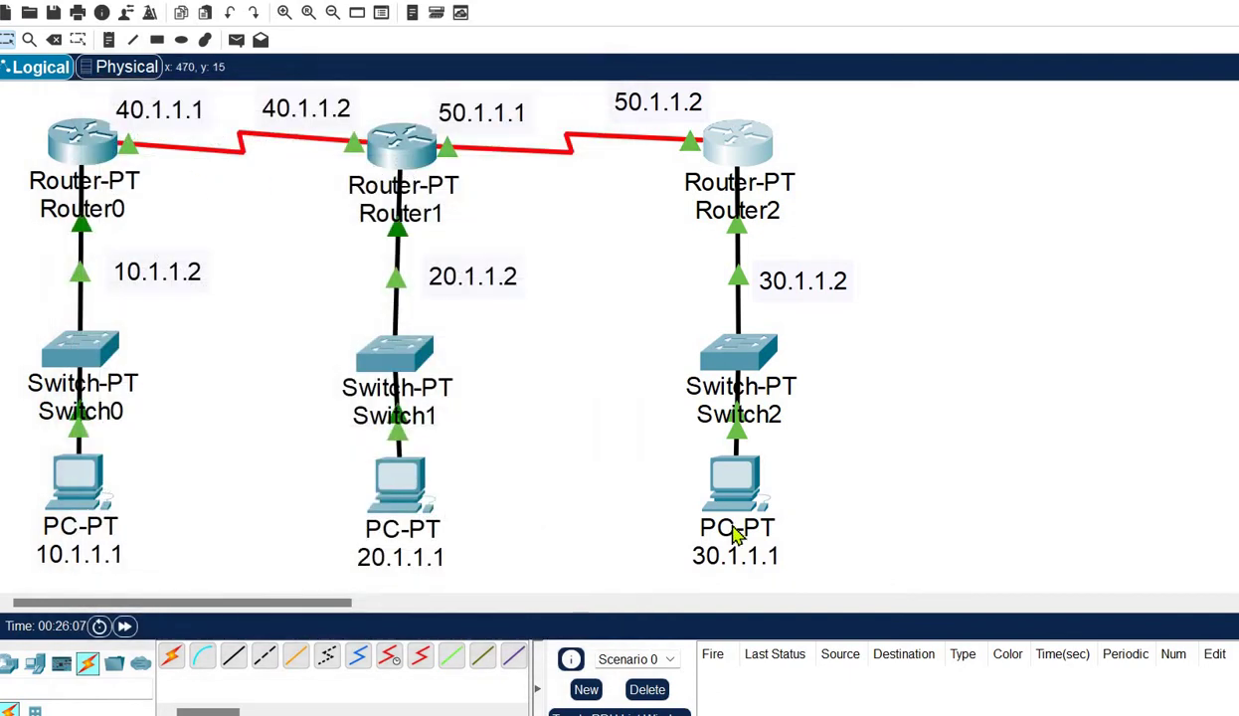
Step: Test the first serial link by sending a simple PDU from Router0 to Router1
{"action": "mouse_move", "coordinate": [734, 534]}
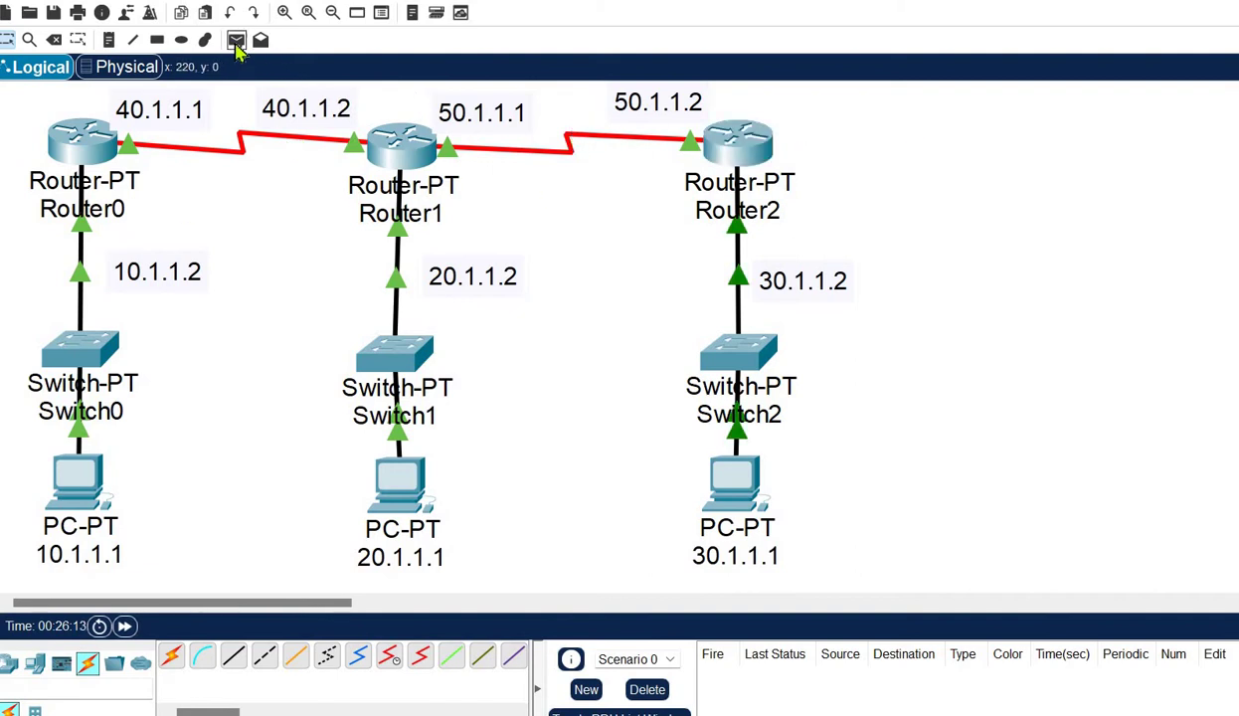
{"action": "left_click", "coordinate": [236, 40]}
{"action": "left_click", "coordinate": [93, 147]}
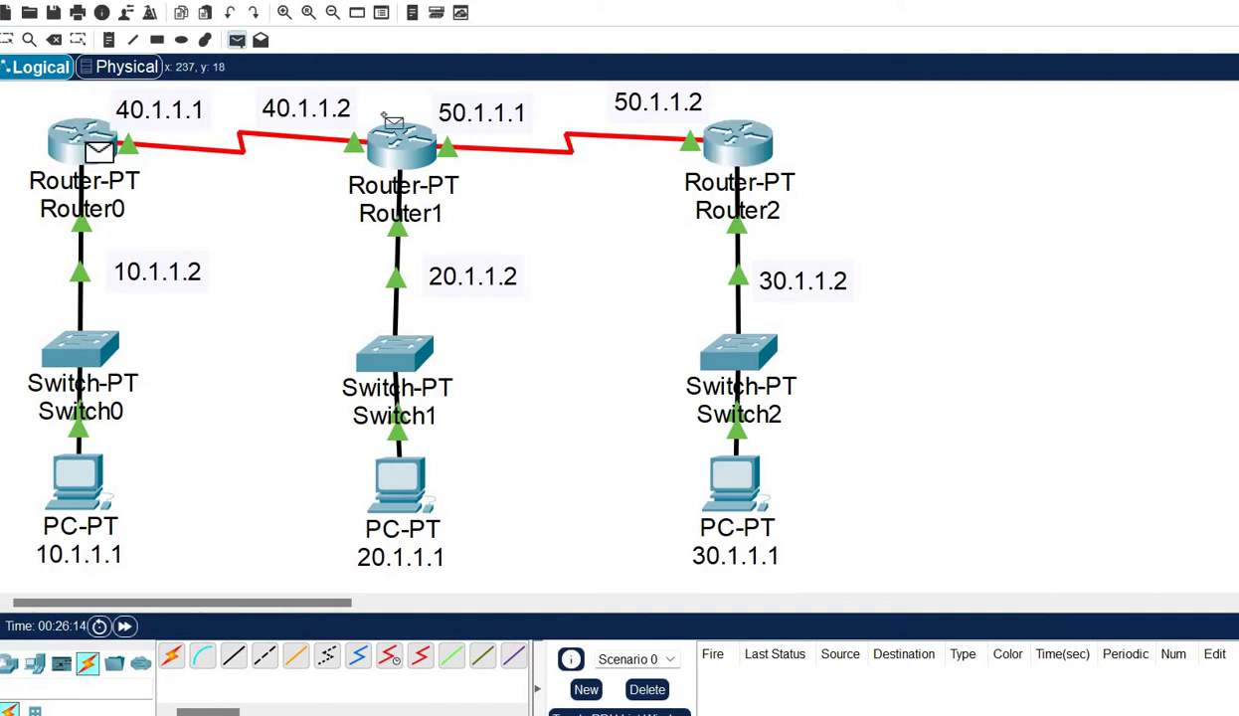
{"action": "left_click", "coordinate": [393, 151]}
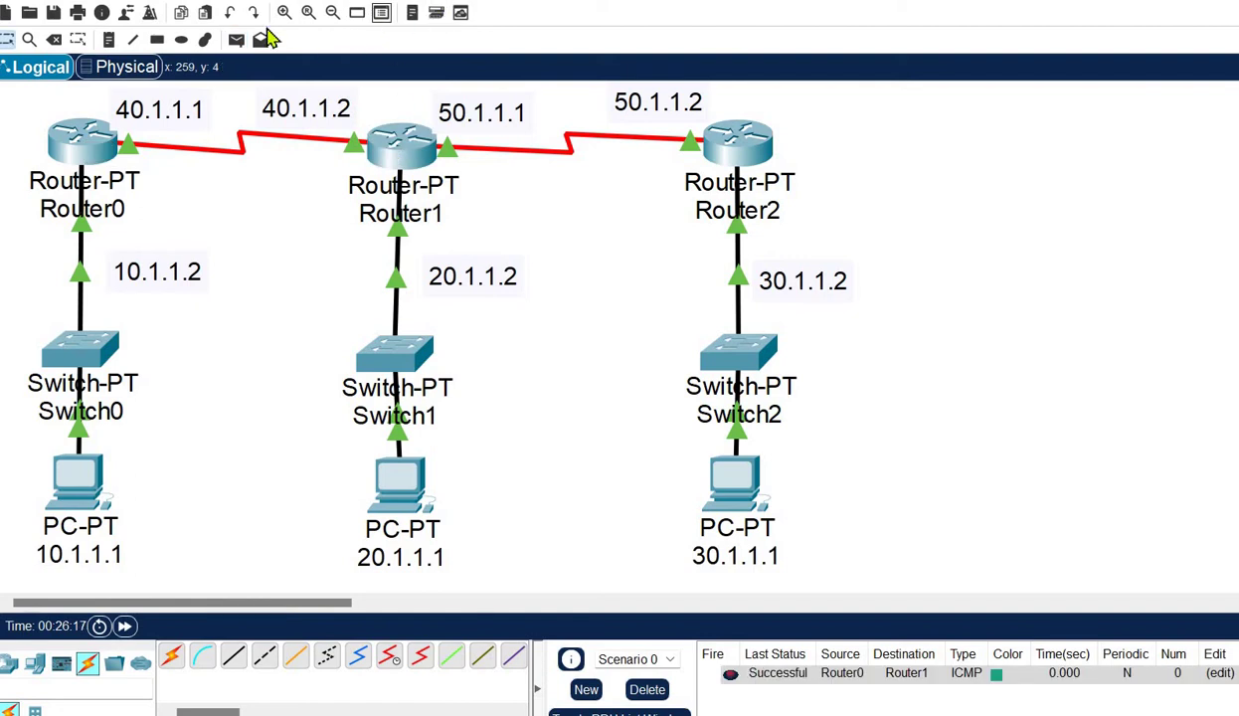
Step: Test the second serial link with simple PDUs from Router1 to Router2 and from Router2 to Router1
{"action": "left_click", "coordinate": [236, 40]}
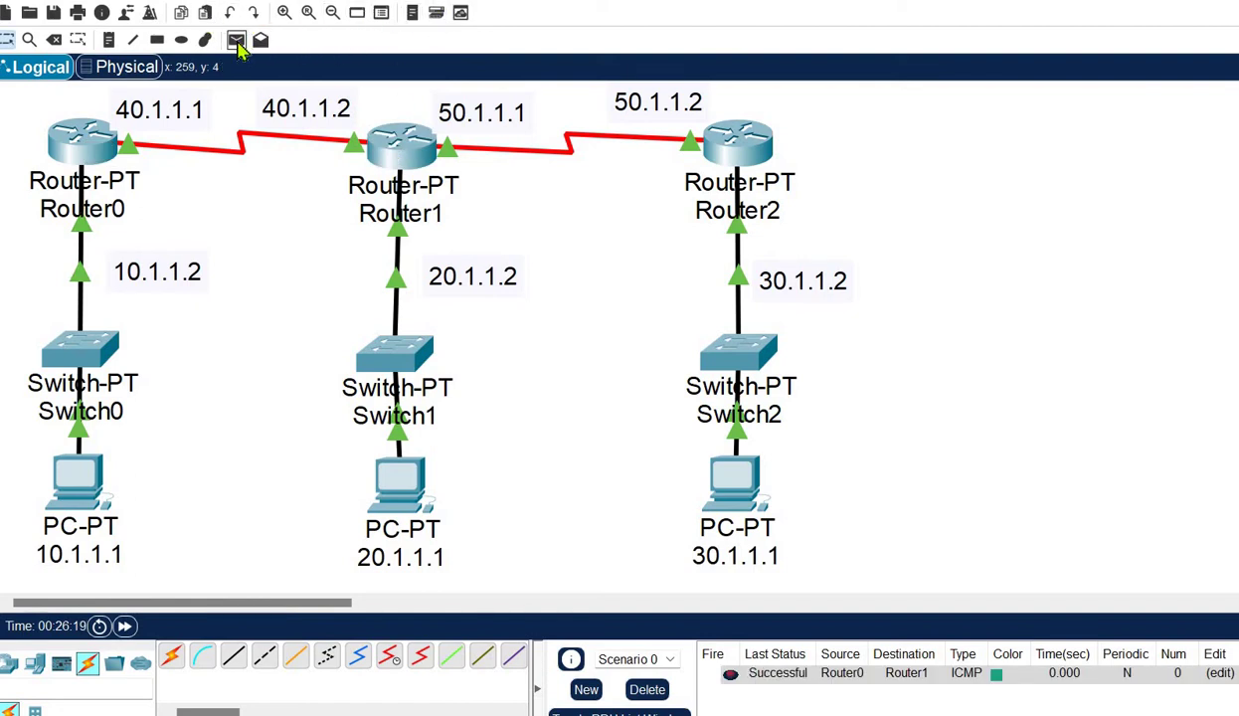
{"action": "left_click", "coordinate": [397, 147]}
{"action": "left_click", "coordinate": [738, 147]}
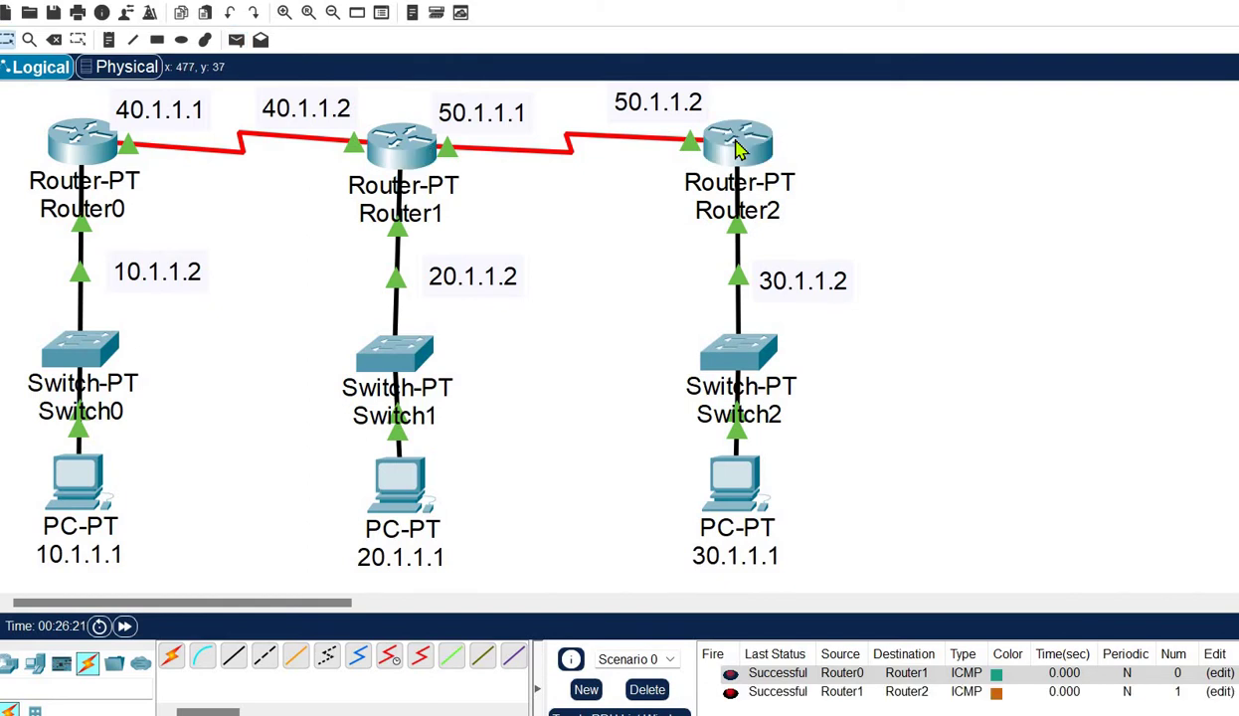
{"action": "left_click", "coordinate": [236, 40]}
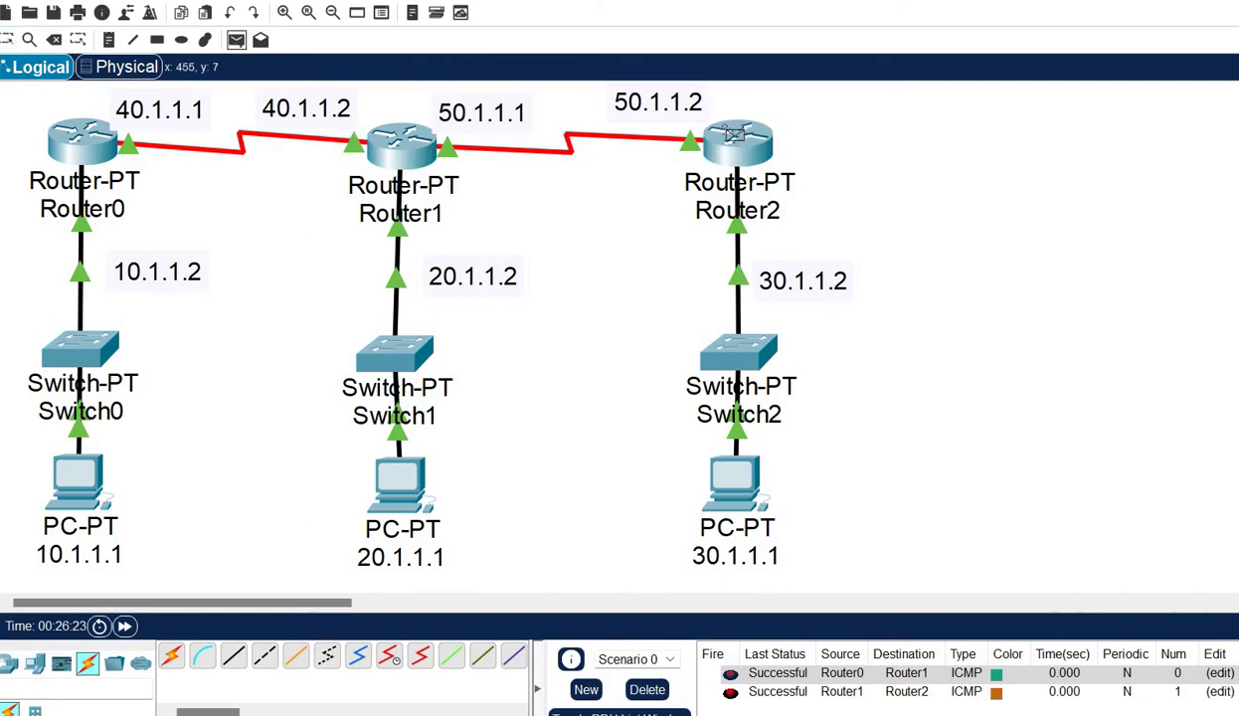
{"action": "left_click", "coordinate": [738, 147]}
{"action": "left_click", "coordinate": [412, 151]}
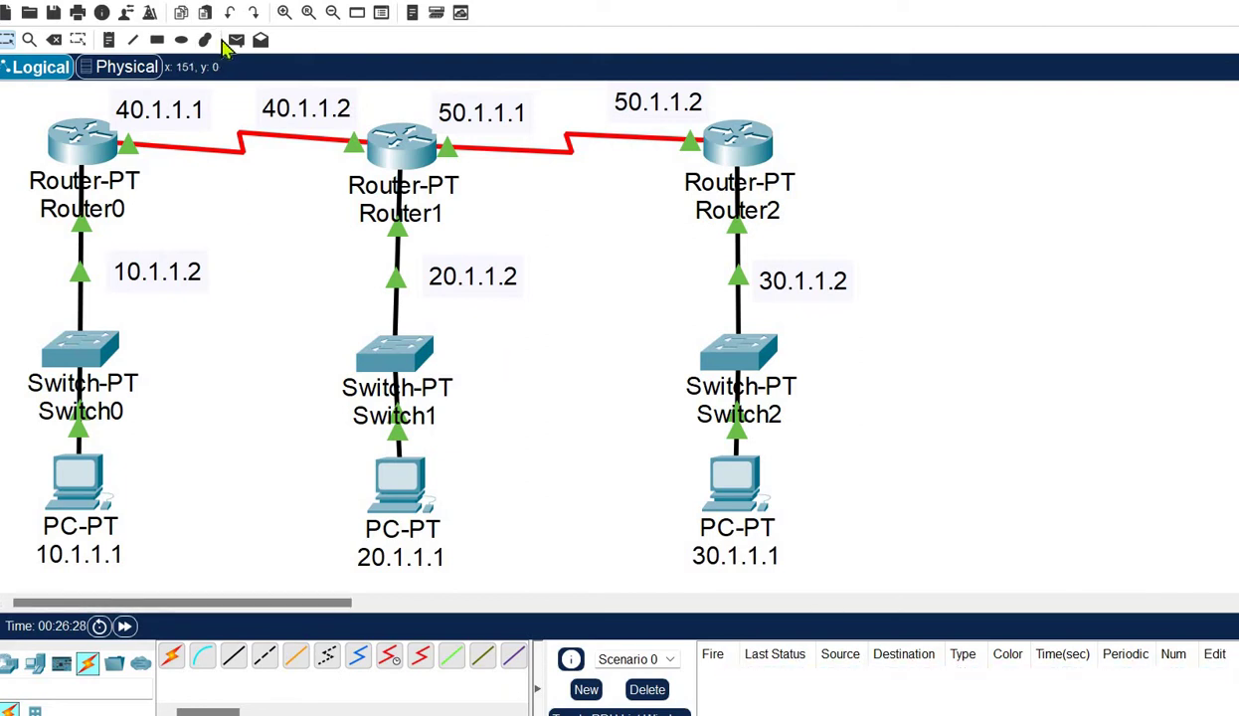
Step: Send a simple PDU from Router0 to Router2 to test the end-to-end path, and delete the test entry
{"action": "left_click", "coordinate": [237, 42]}
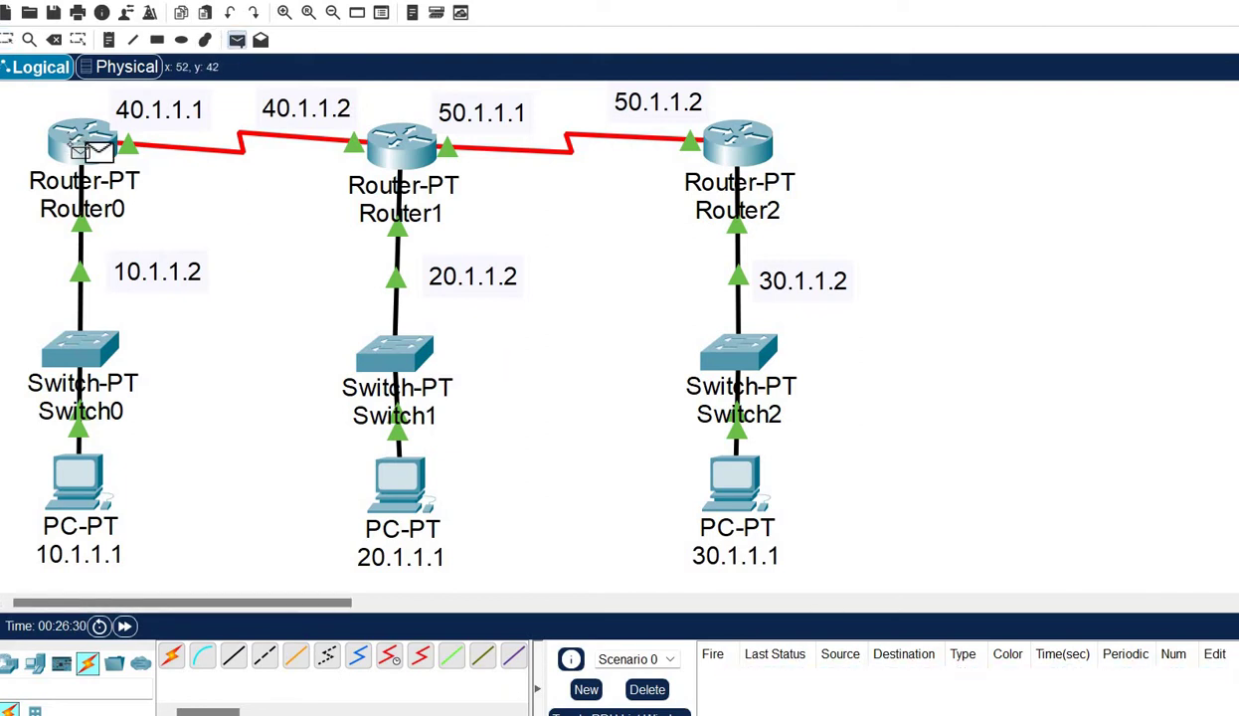
{"action": "left_click", "coordinate": [99, 157]}
{"action": "left_click", "coordinate": [746, 148]}
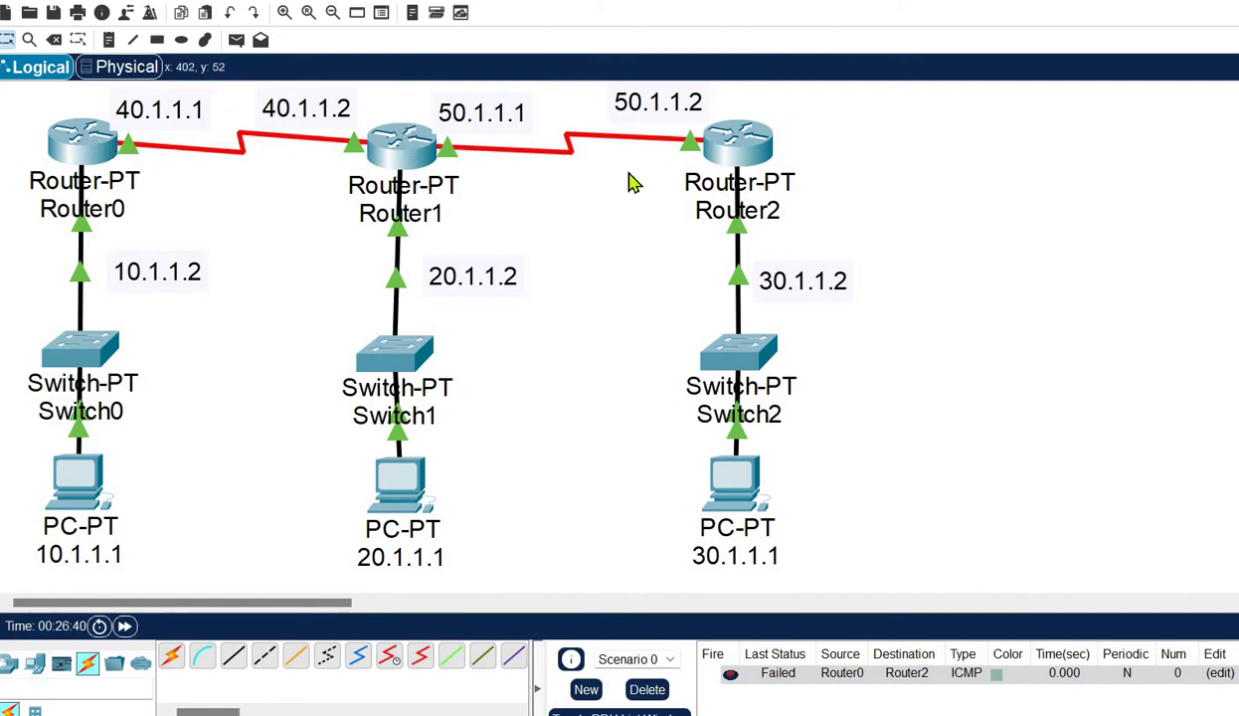
{"action": "mouse_move", "coordinate": [696, 167]}
{"action": "key", "text": "Delete"}
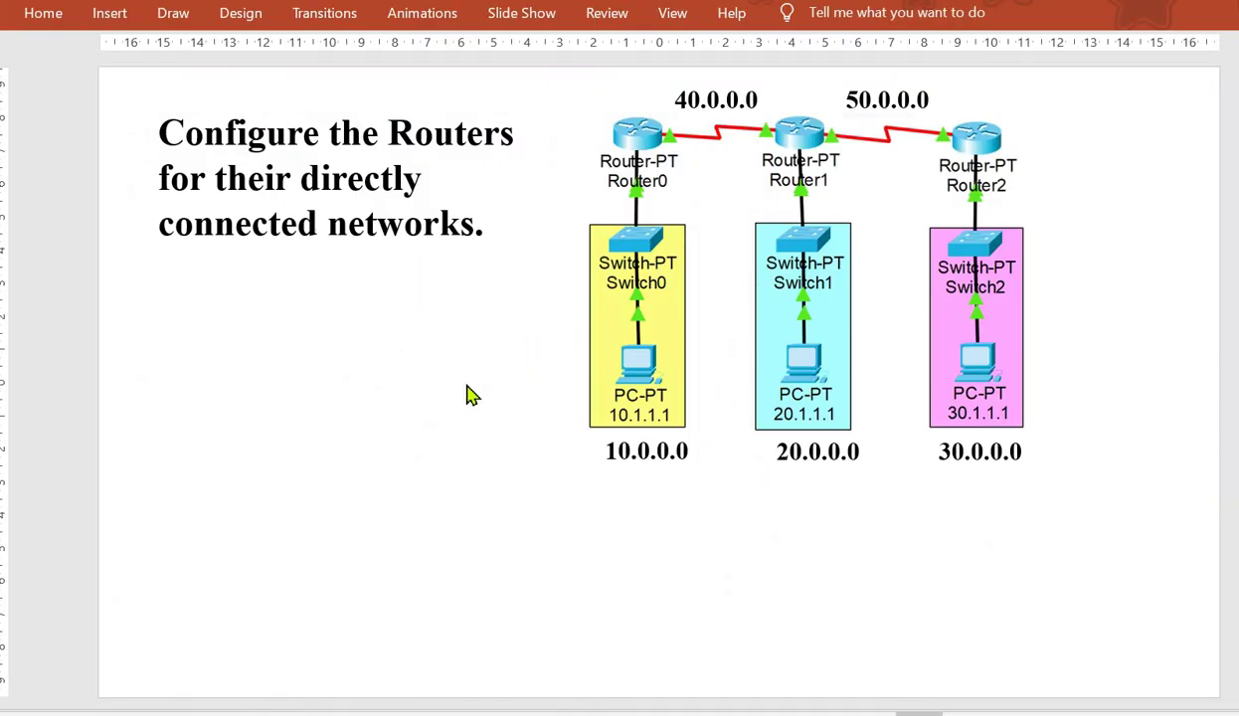
Step: In PowerPoint, examine the slide listing Router0's directly connected networks
{"action": "key", "text": "Page_Down"}
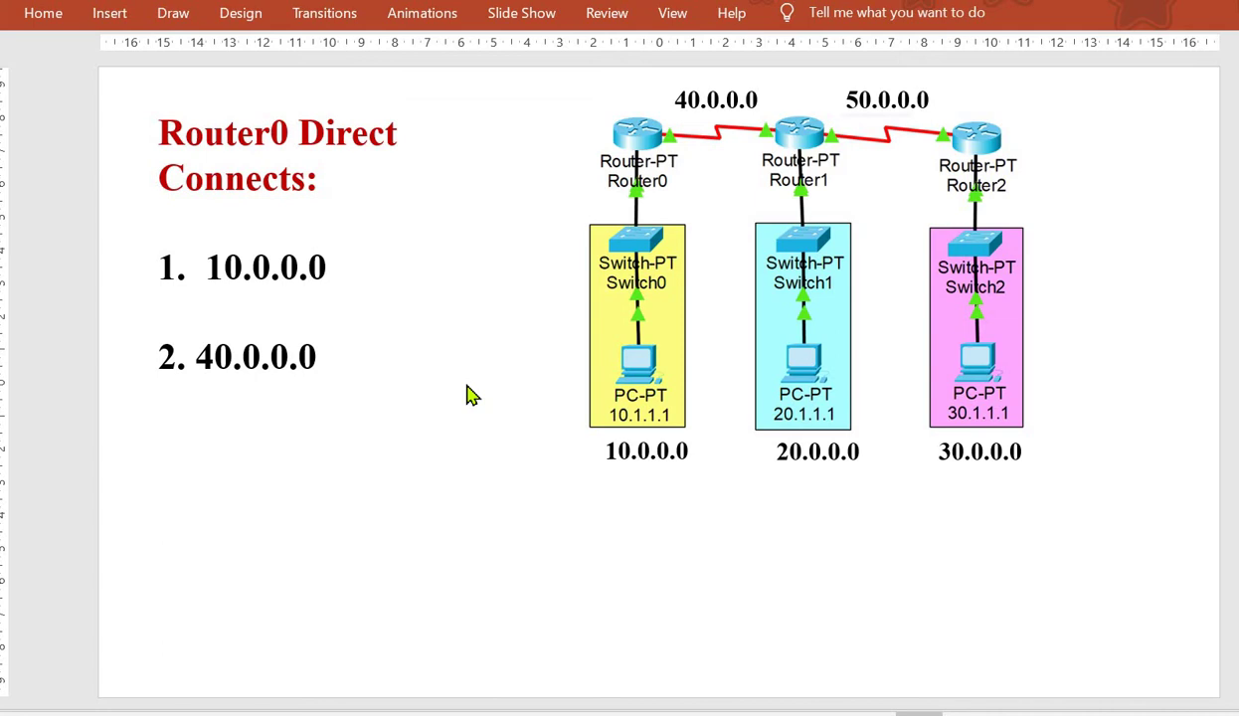
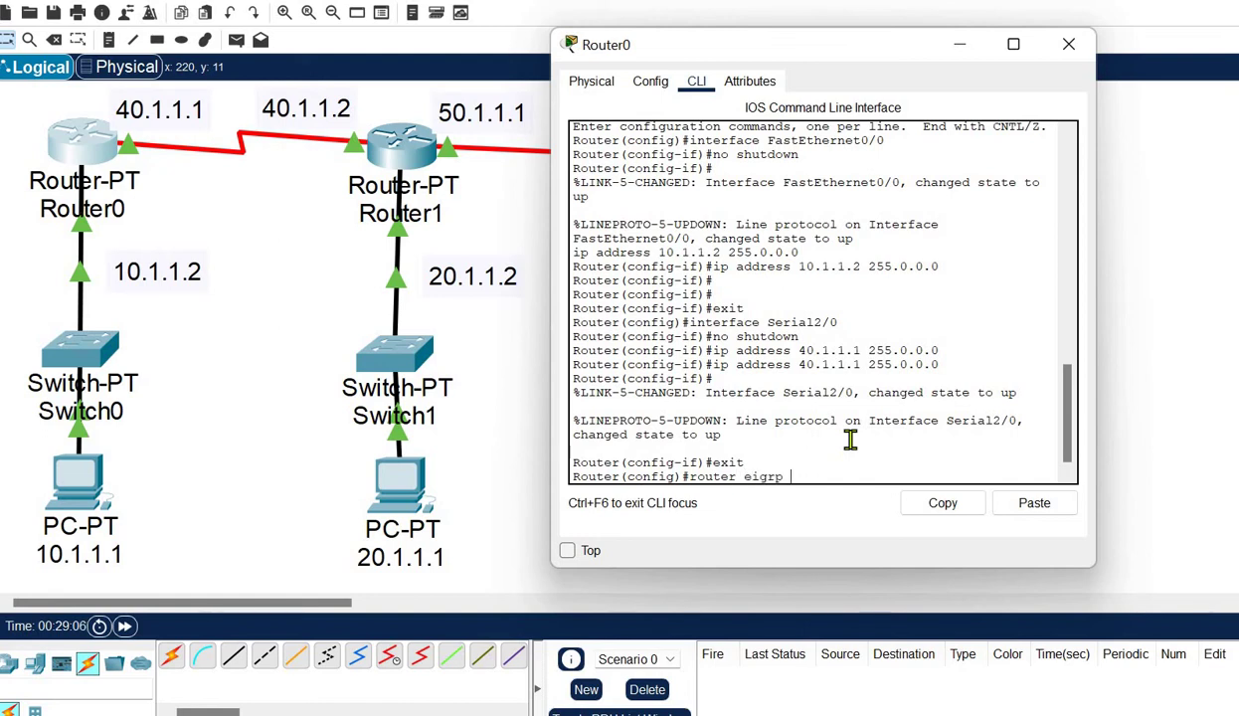
Step: In Router0's CLI, start EIGRP with autonomous system number 10 and advertise network 10.0.0.0
{"action": "key", "text": "Return"}
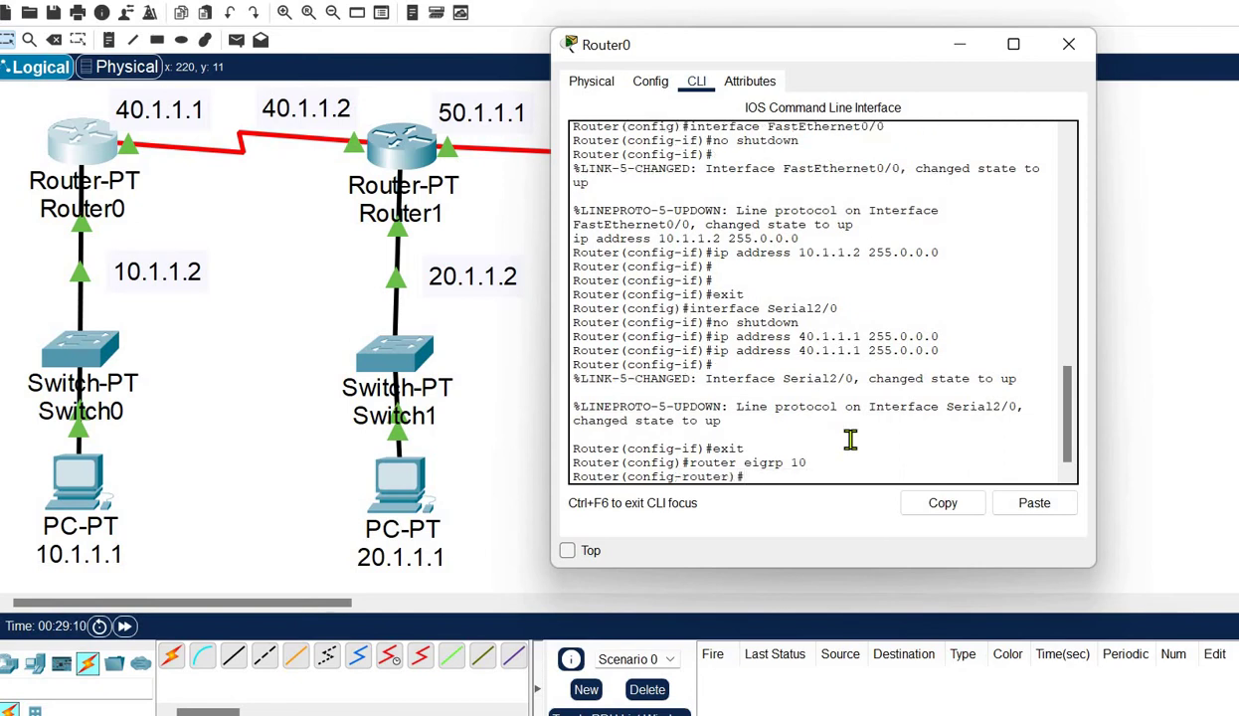
{"action": "type", "text": "network 10"}
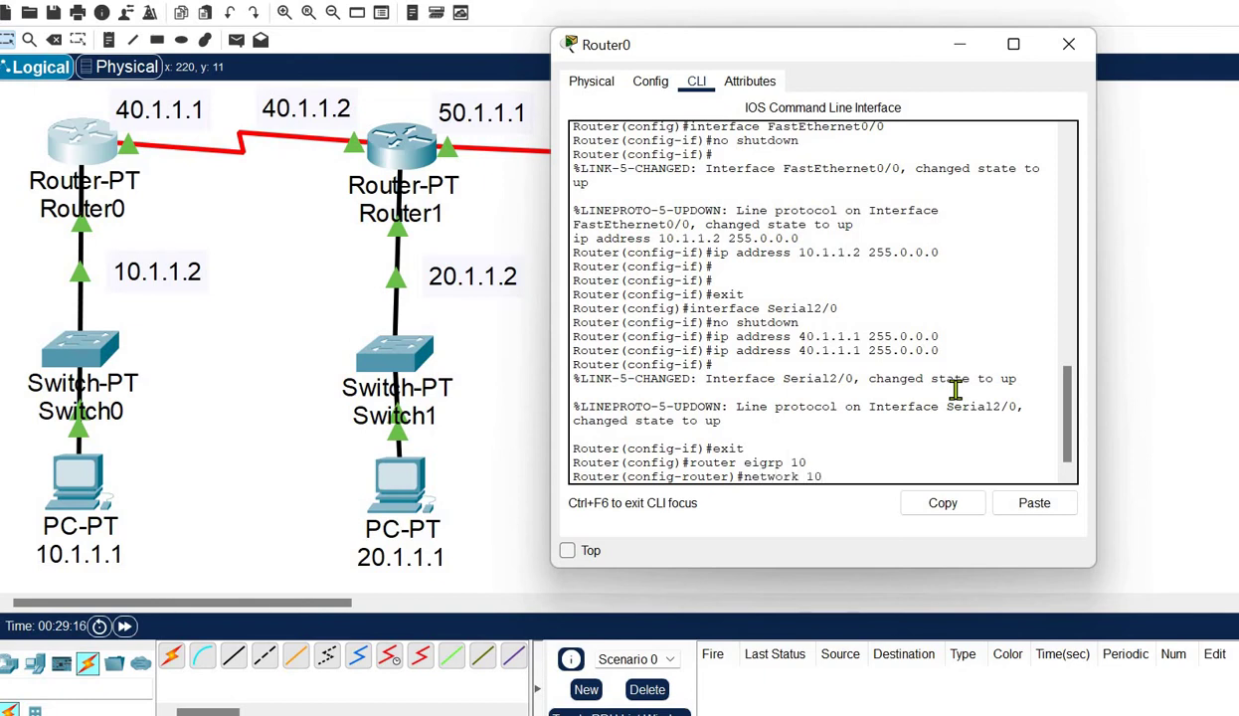
{"action": "type", "text": ".0.0.0"}
{"action": "key", "text": "Return"}
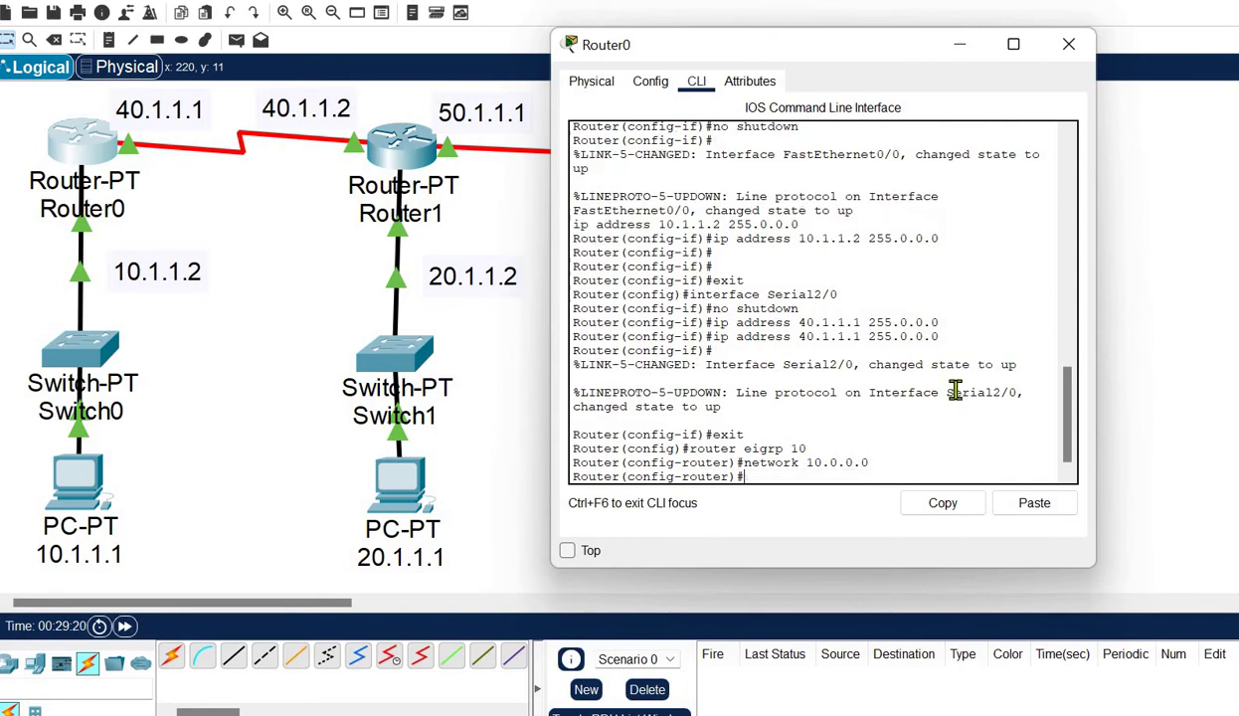
Step: Add network 40.0.0.0 to Router0's EIGRP configuration by reusing the previous network command
{"action": "key", "text": "Up"}
{"action": "key", "text": "BackSpace"}
{"action": "type", "text": "40.0.0.0"}
{"action": "key", "text": "Return"}
{"action": "key", "text": "Return"}
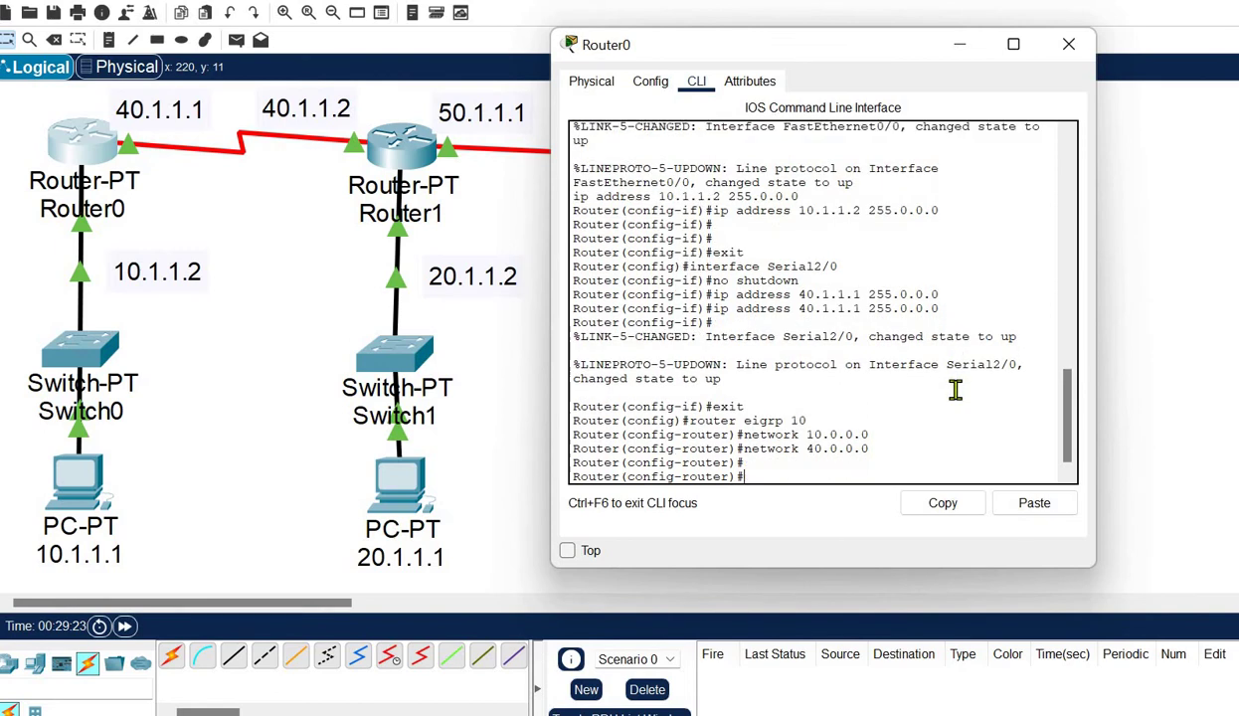
{"action": "key", "text": "Return"}
{"action": "key", "text": "Return"}
{"action": "key", "text": "Return"}
{"action": "key", "text": "Return"}
Step: Review Router0's EIGRP commands, copy the network 40.0.0.0 command, and close the router's window
{"action": "left_click_drag", "start_coordinate": [869, 392], "coordinate": [554, 376]}
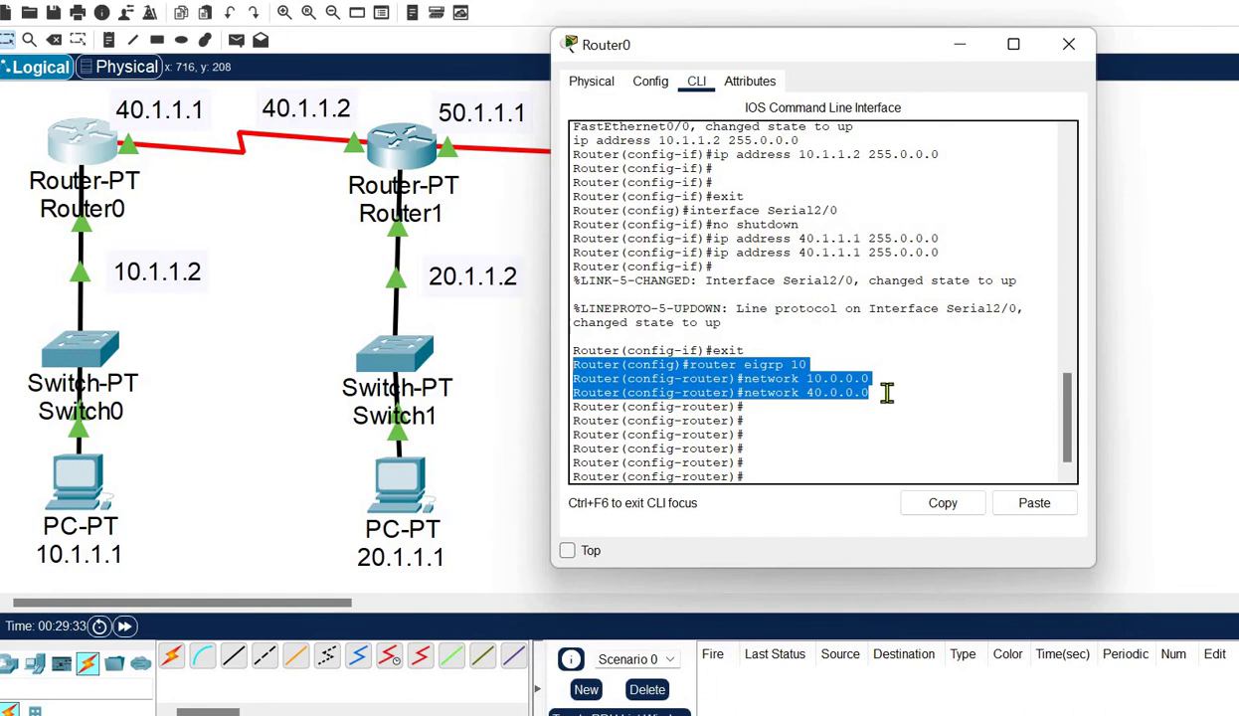
{"action": "left_click_drag", "start_coordinate": [873, 394], "coordinate": [752, 399]}
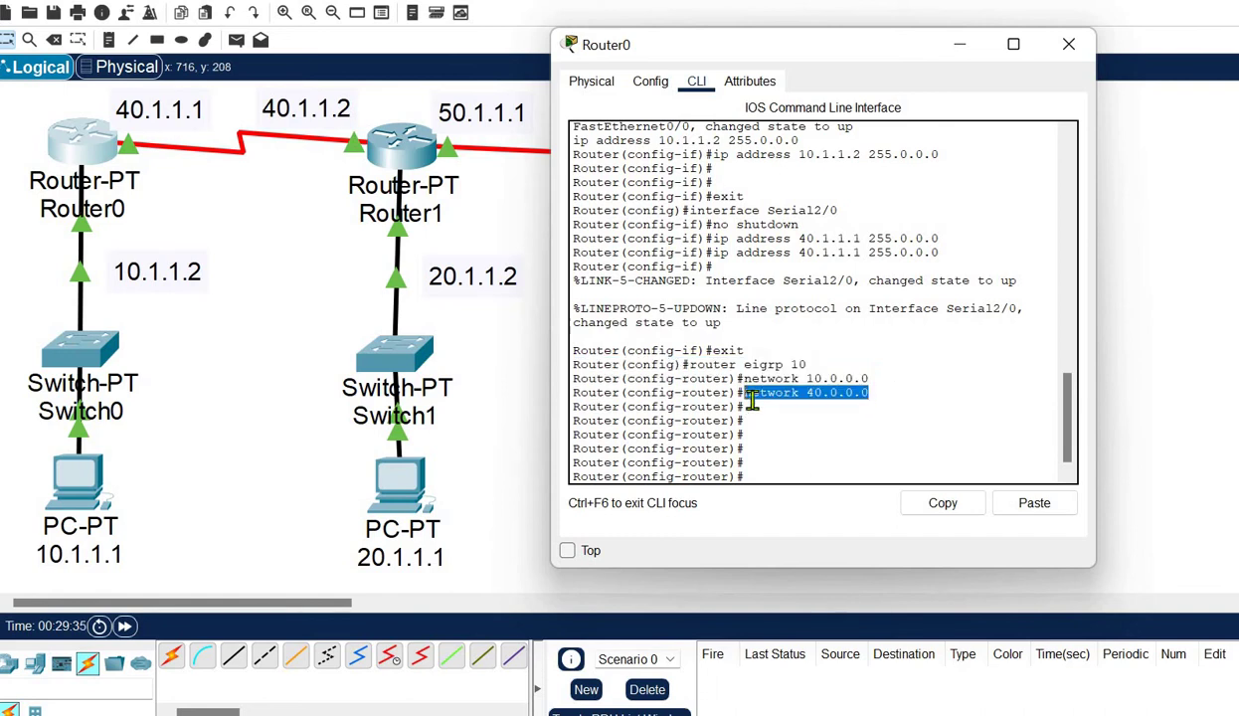
{"action": "left_click", "coordinate": [950, 507]}
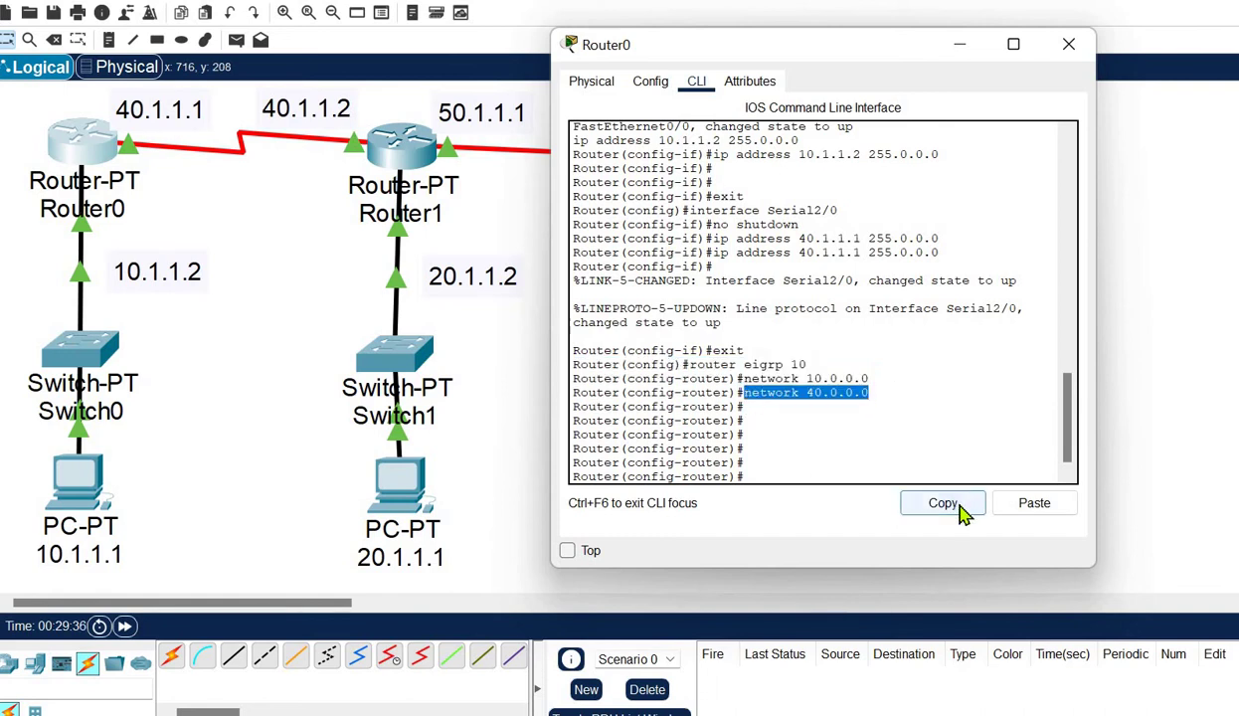
{"action": "left_click", "coordinate": [1069, 49]}
Step: In PowerPoint, examine the slide of Router1's directly connected networks, underlining the heading and ticking each listed network
{"action": "key", "text": "alt+Tab"}
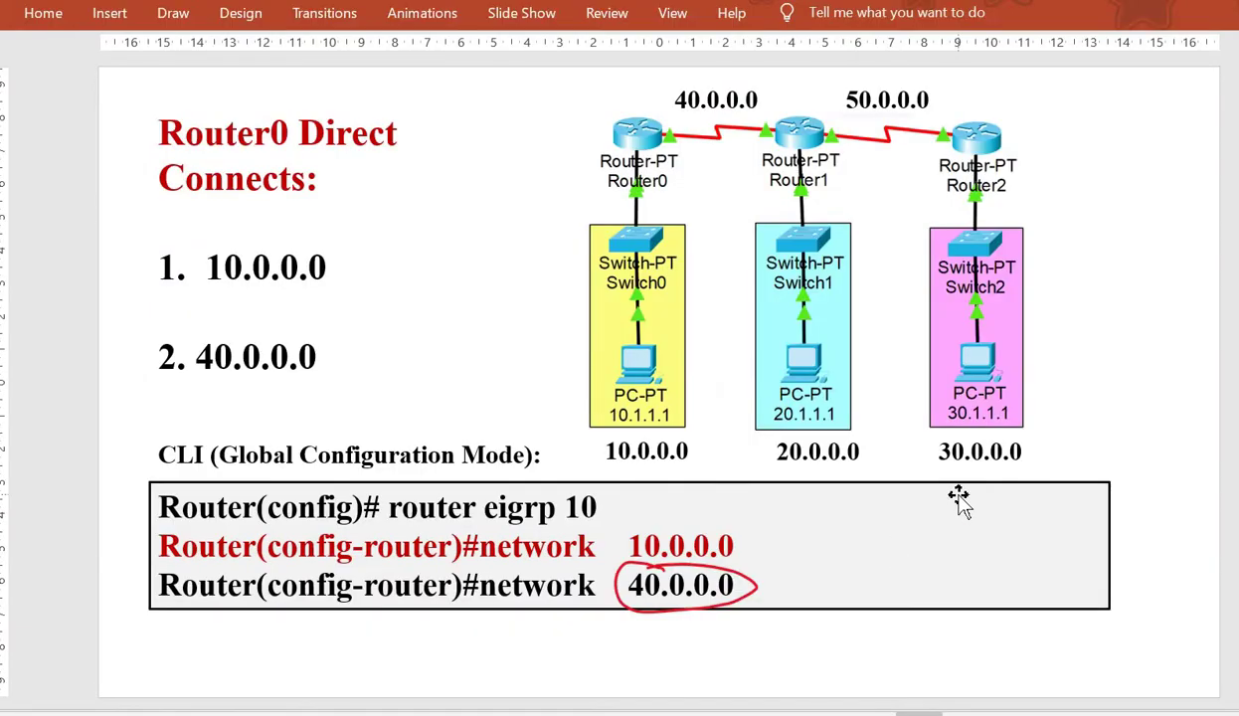
{"action": "scroll", "coordinate": [958, 502], "scroll_direction": "down", "scroll_amount": 1}
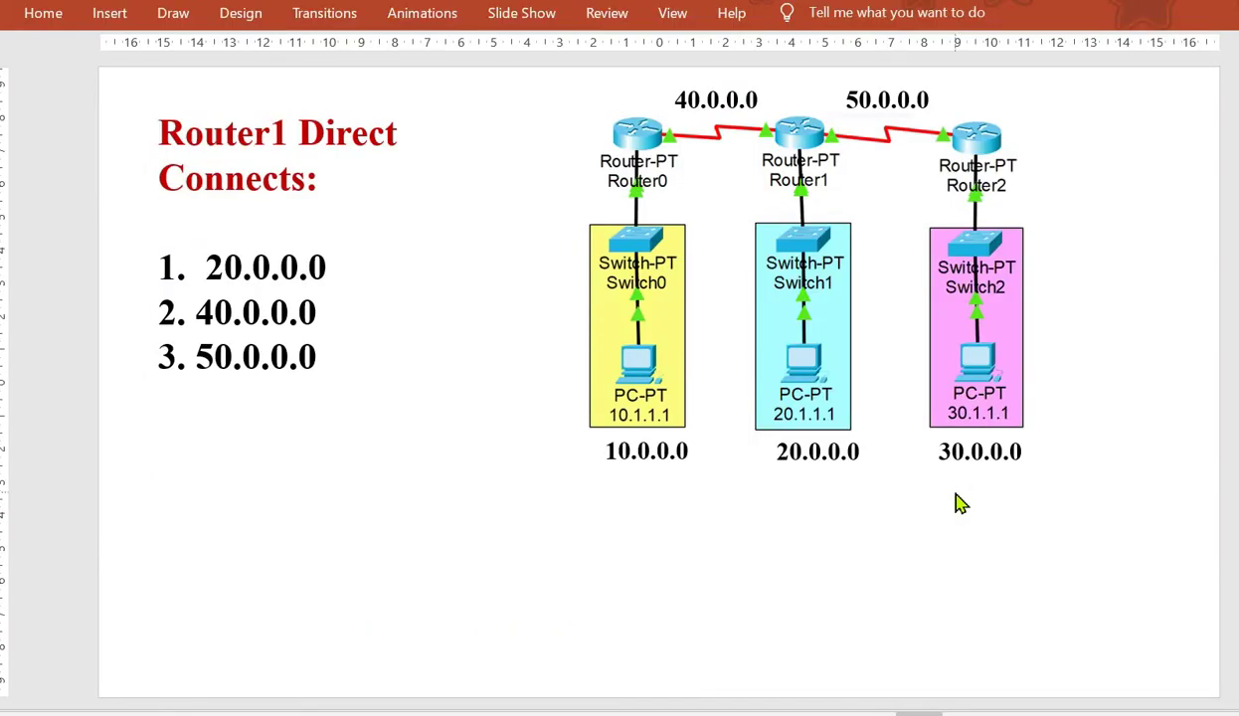
{"action": "left_click_drag", "start_coordinate": [299, 149], "coordinate": [396, 149]}
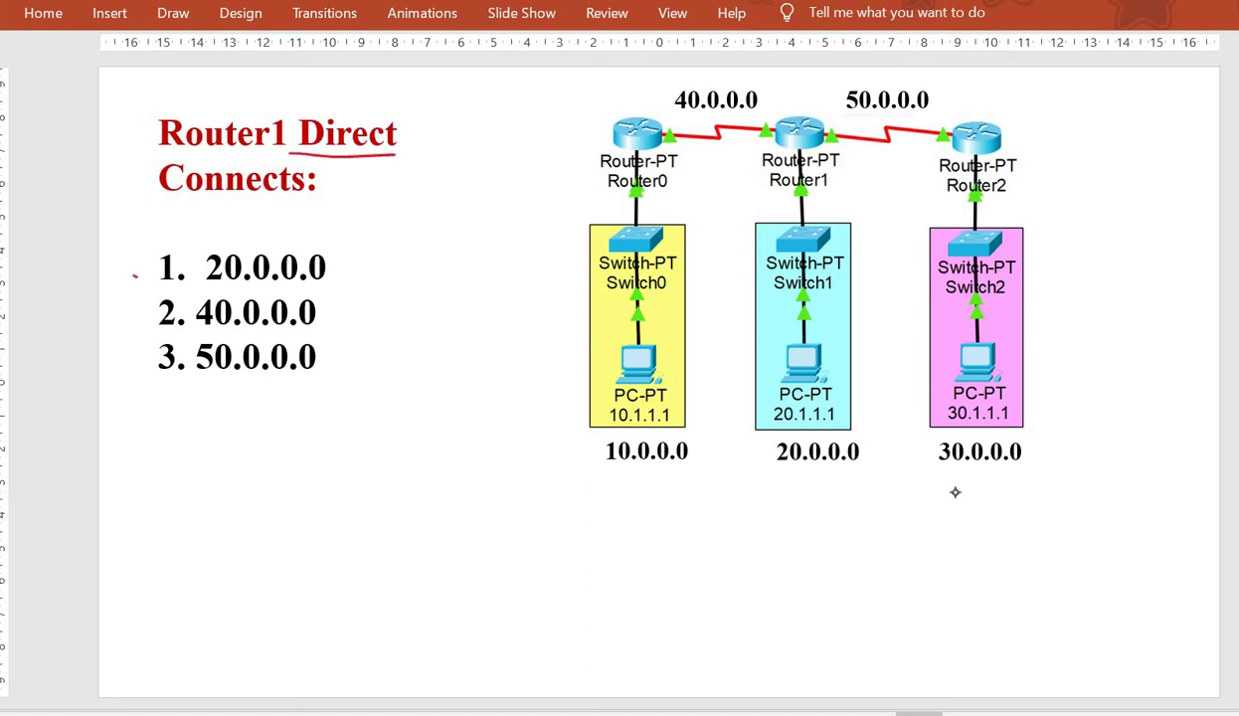
{"action": "left_click_drag", "start_coordinate": [134, 275], "coordinate": [145, 275]}
{"action": "left_click_drag", "start_coordinate": [162, 266], "coordinate": [221, 241]}
{"action": "left_click_drag", "start_coordinate": [136, 314], "coordinate": [210, 283]}
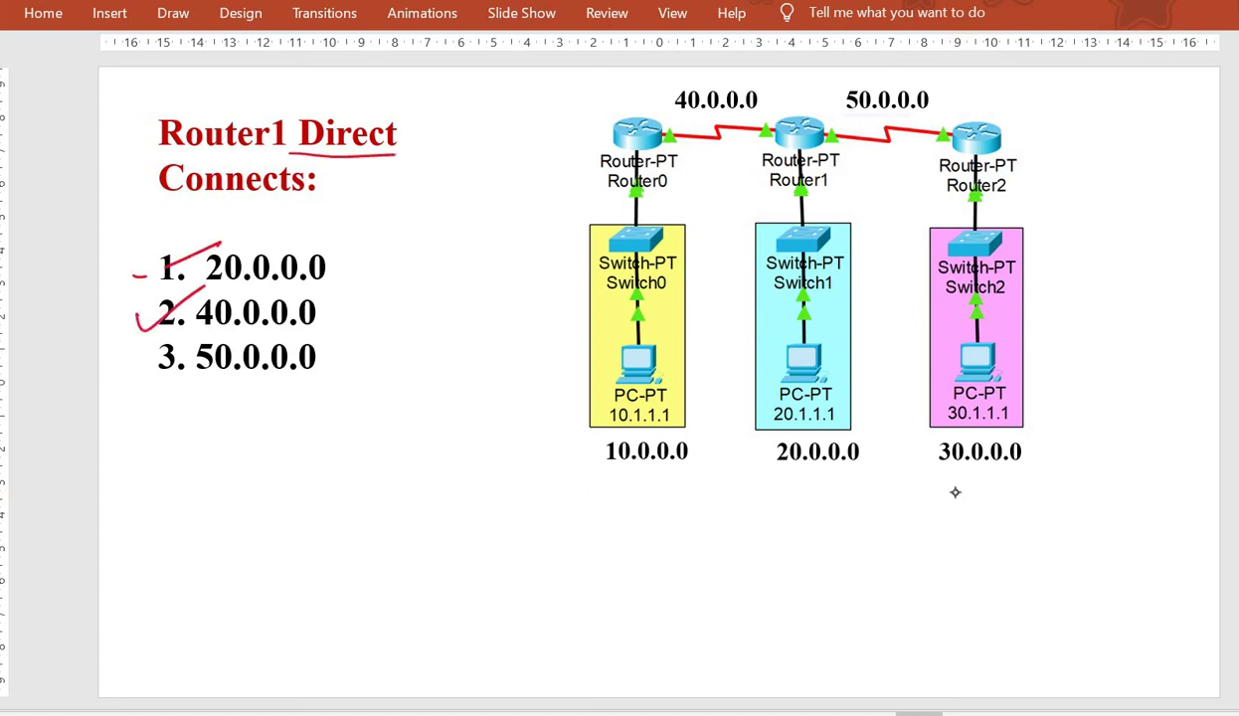
{"action": "left_click_drag", "start_coordinate": [129, 372], "coordinate": [174, 345]}
Step: Reveal and mark up the slide's EIGRP 10 commands for Router1, one network line at a time
{"action": "key", "text": "Right"}
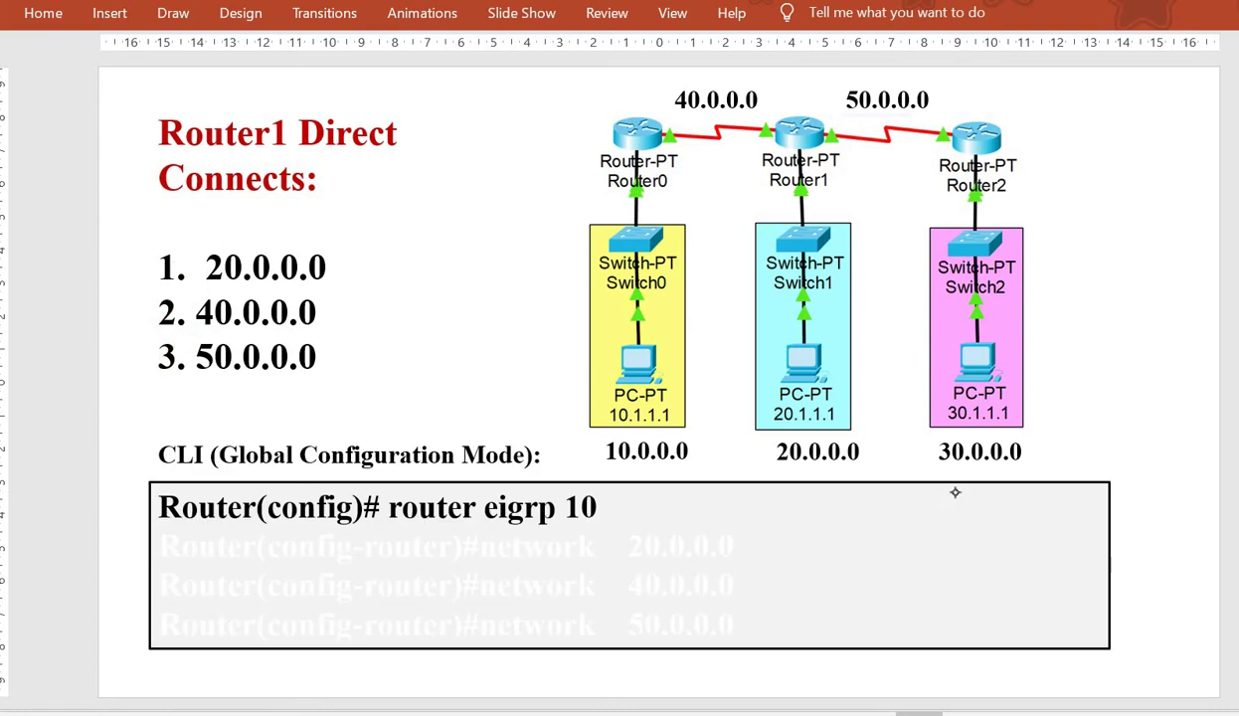
{"action": "mouse_move", "coordinate": [591, 482]}
{"action": "left_mouse_down"}
{"action": "mouse_move", "coordinate": [567, 522]}
{"action": "mouse_move", "coordinate": [600, 477]}
{"action": "left_mouse_up"}
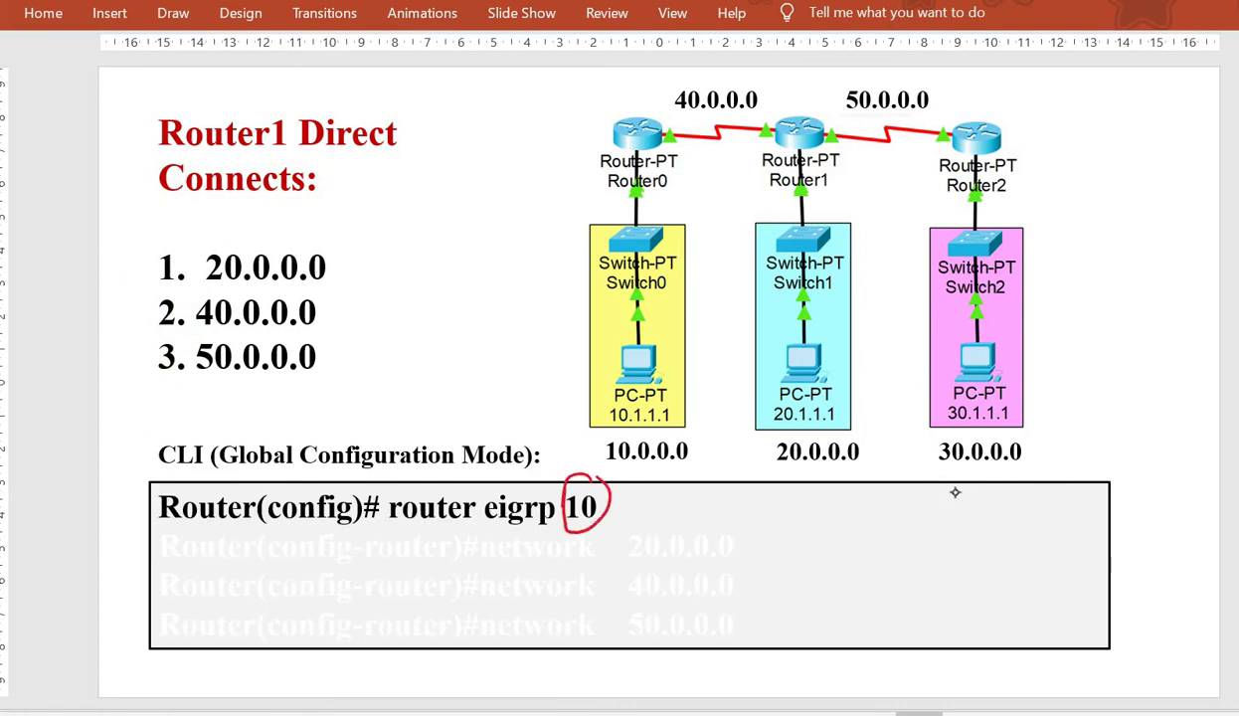
{"action": "key", "text": "Right"}
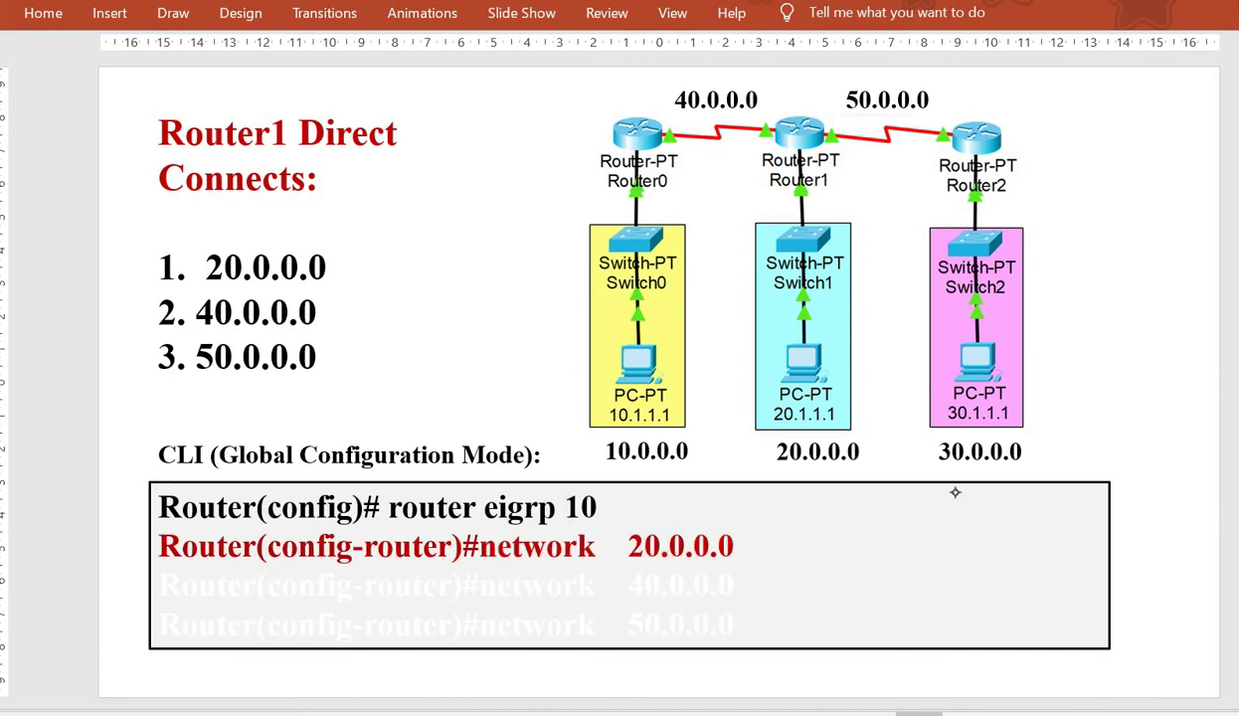
{"action": "mouse_move", "coordinate": [737, 537]}
{"action": "left_mouse_down"}
{"action": "mouse_move", "coordinate": [744, 553]}
{"action": "mouse_move", "coordinate": [793, 516]}
{"action": "left_mouse_up"}
{"action": "key", "text": "Right"}
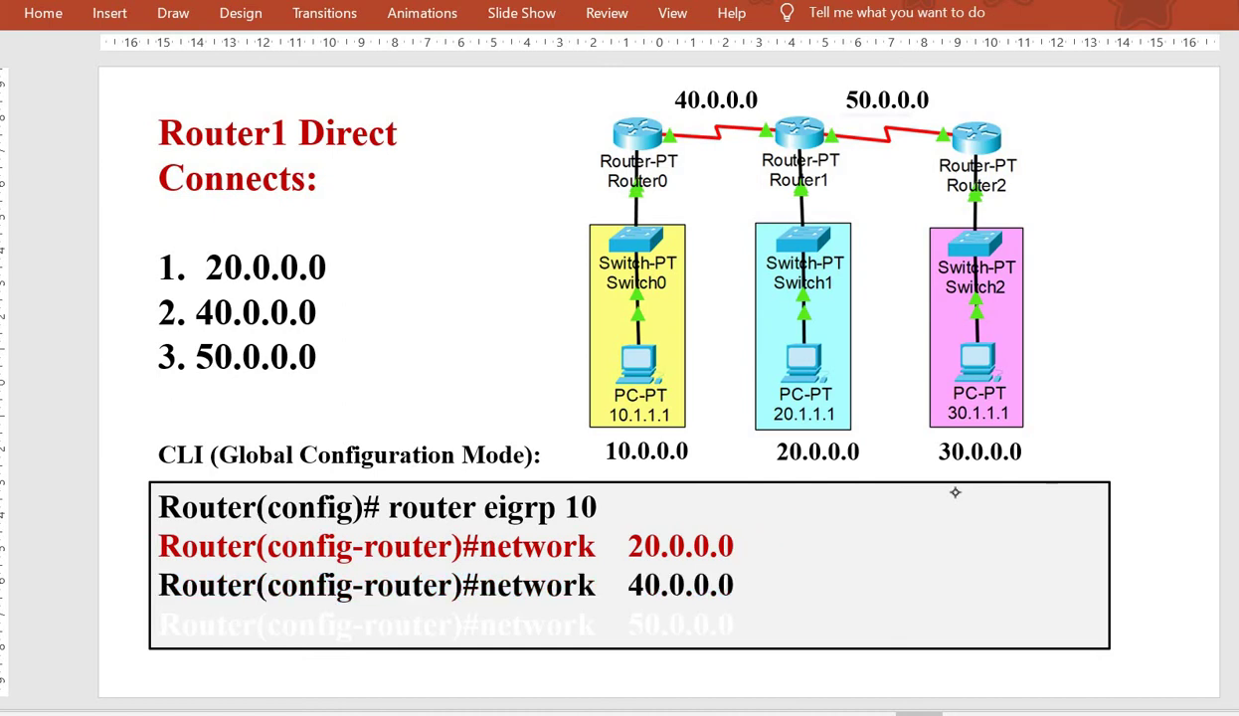
{"action": "left_click_drag", "start_coordinate": [744, 582], "coordinate": [831, 538]}
{"action": "key", "text": "Right"}
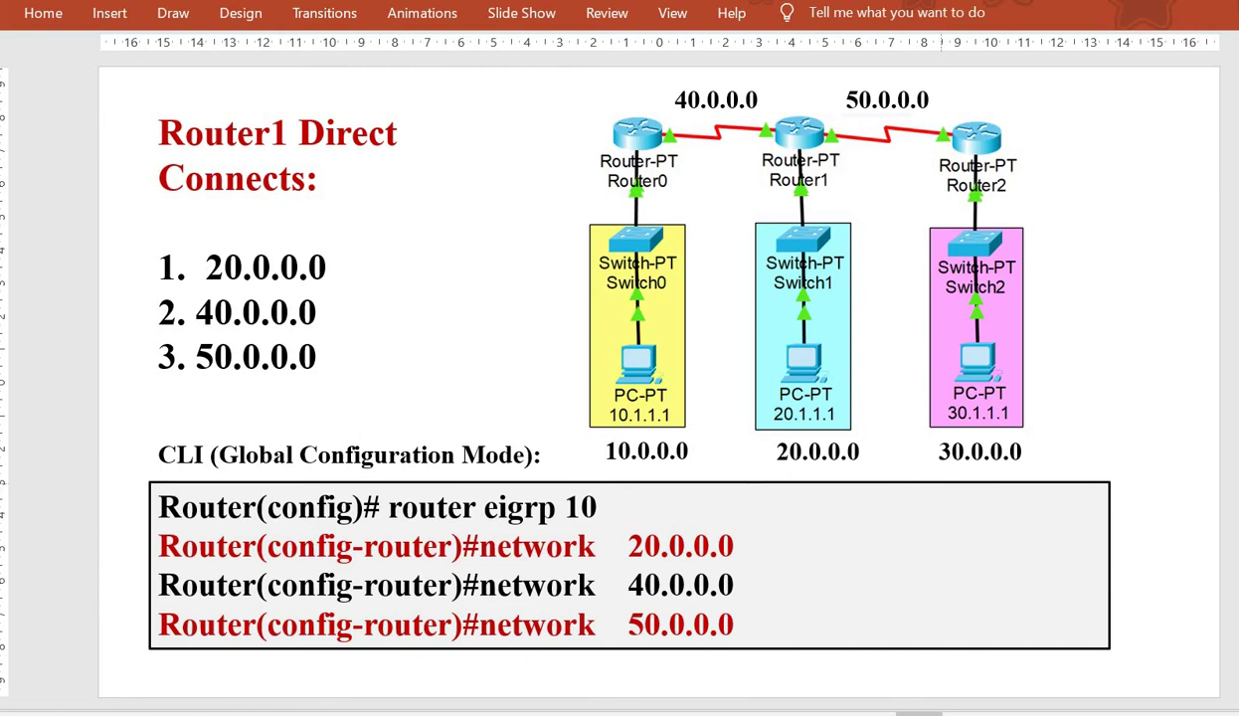
Step: In Packet Tracer, exit interface configuration in Router1's CLI and start EIGRP with autonomous system number 10
{"action": "key", "text": "alt+Tab"}
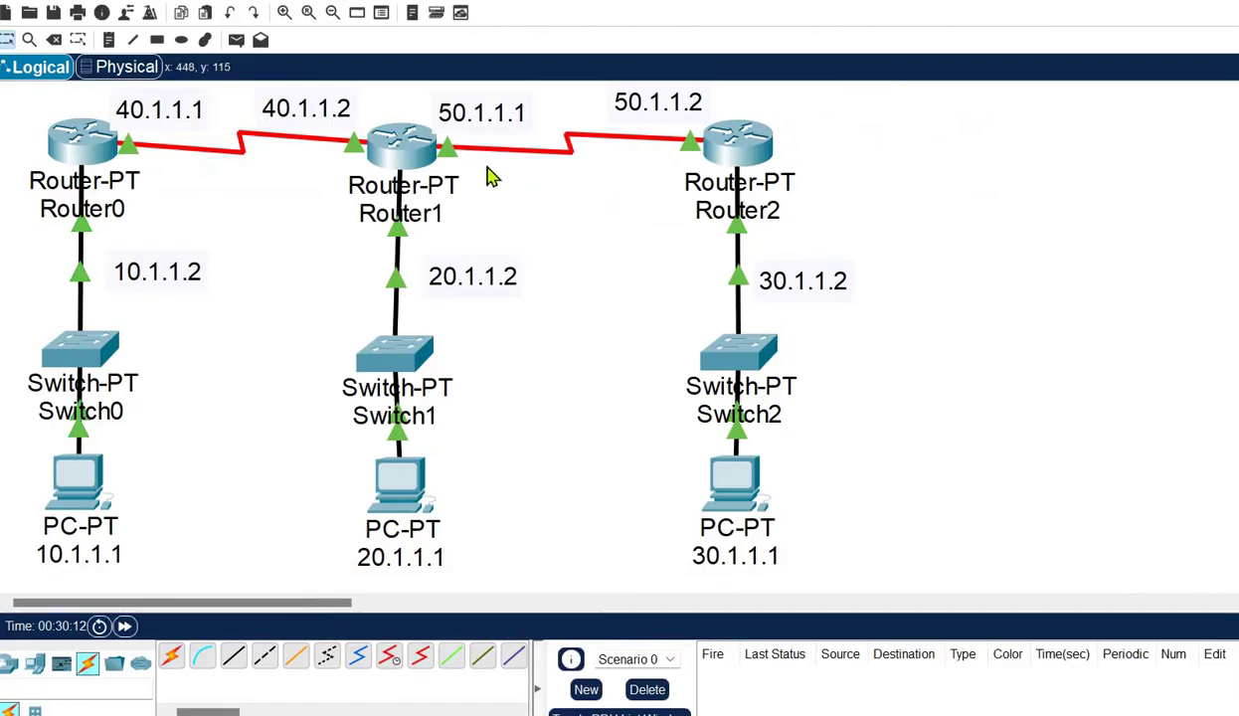
{"action": "left_click", "coordinate": [398, 137]}
{"action": "left_click_drag", "start_coordinate": [582, 122], "coordinate": [800, 78]}
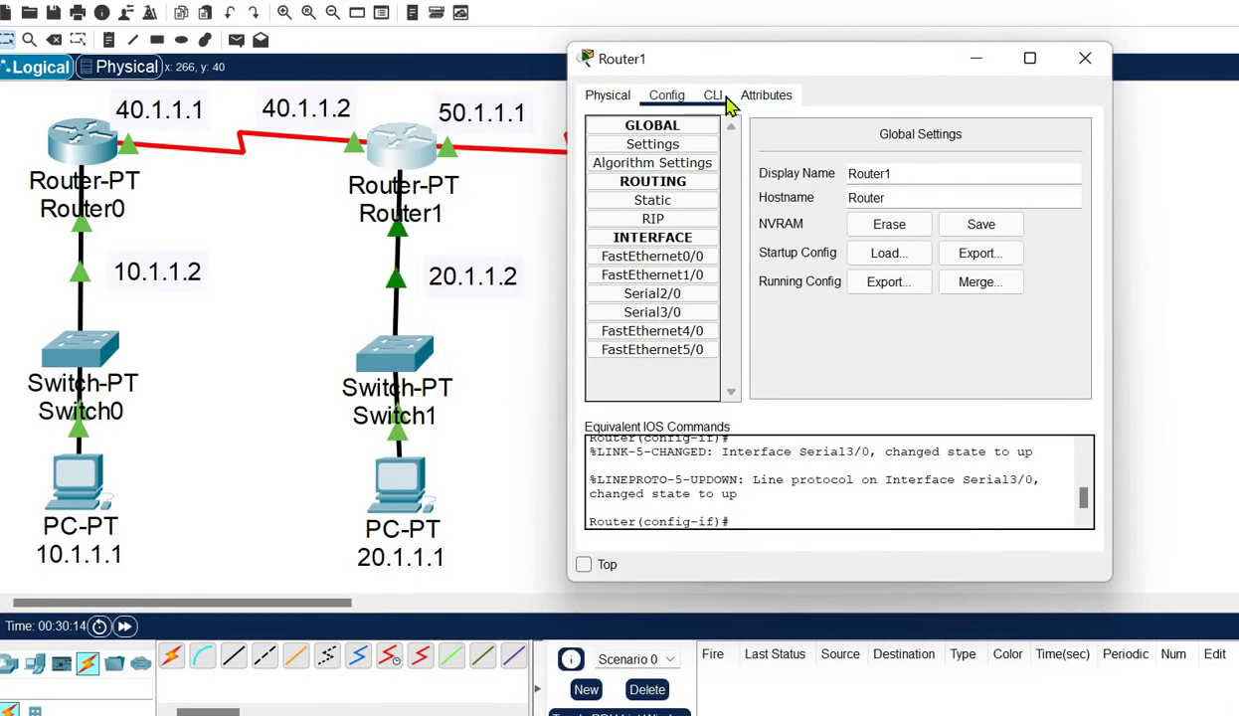
{"action": "left_click", "coordinate": [716, 95]}
{"action": "type", "text": "exit"}
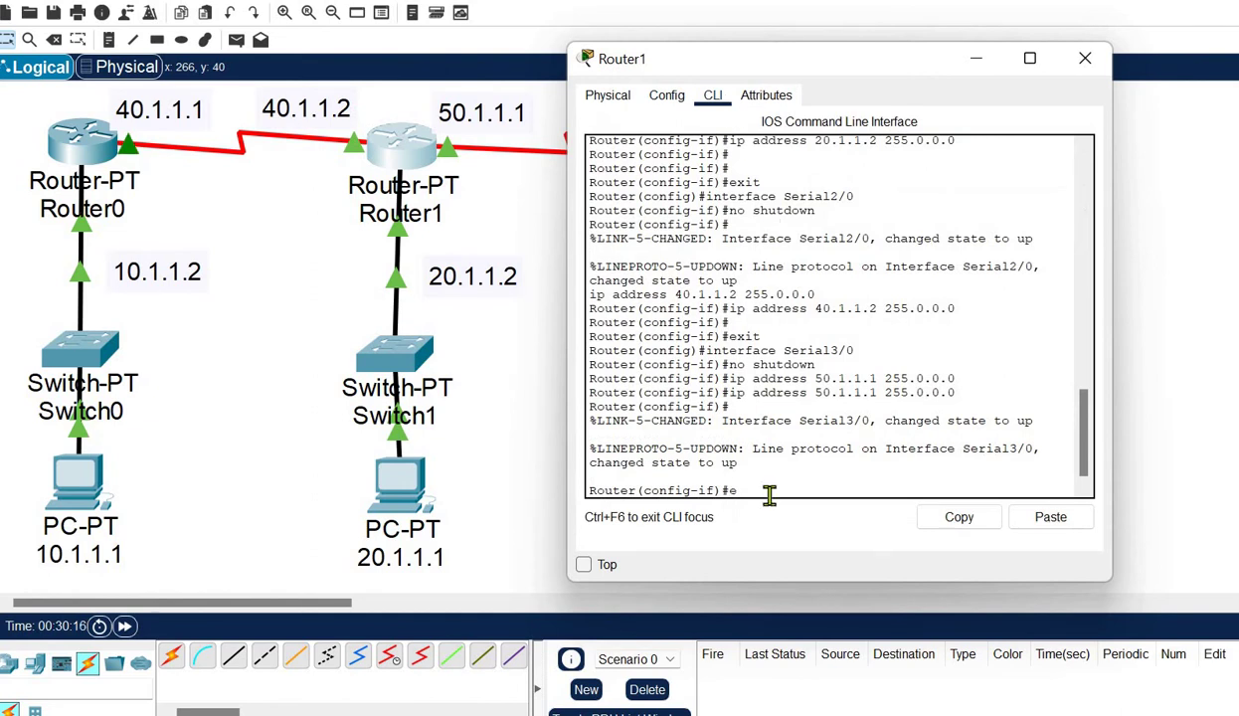
{"action": "key", "text": "Return"}
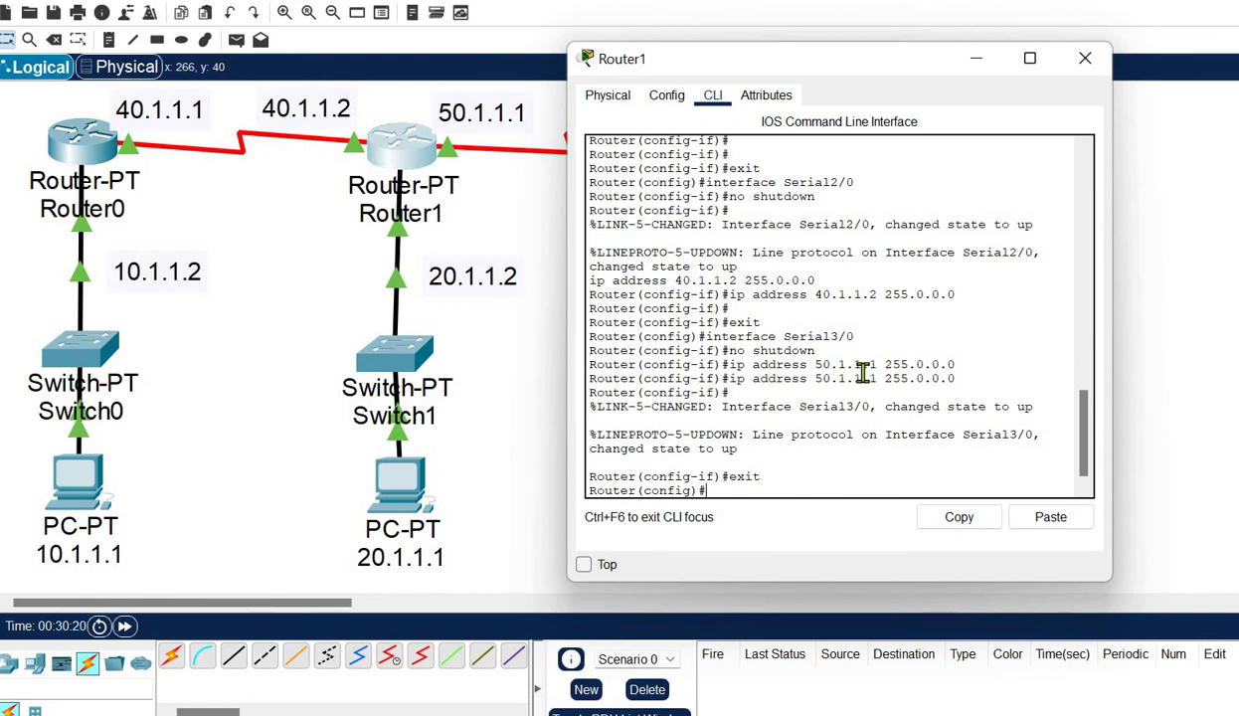
{"action": "type", "text": "nfig)#router eigrp 10"}
{"action": "key", "text": "Return"}
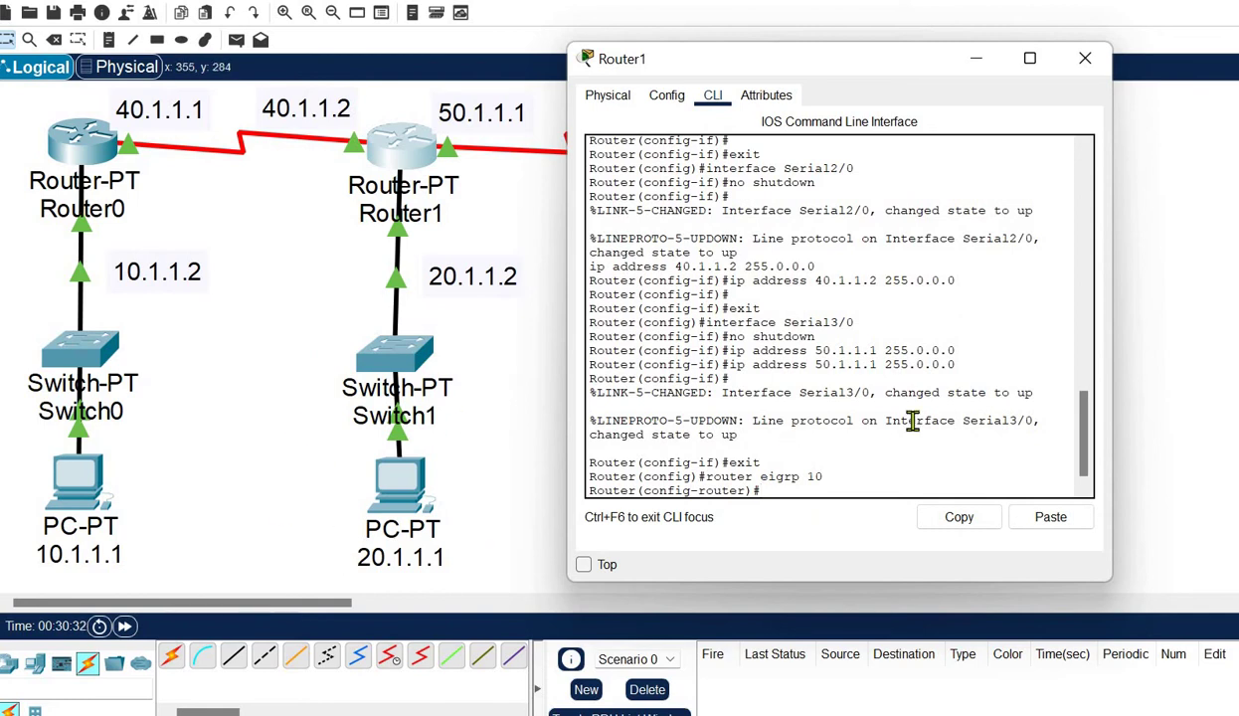
Step: Advertise network 20.0.0.0 in Router1's EIGRP configuration by adapting the copied network command
{"action": "key", "text": "Up"}
{"action": "key", "text": "Down"}
{"action": "left_click", "coordinate": [1048, 515]}
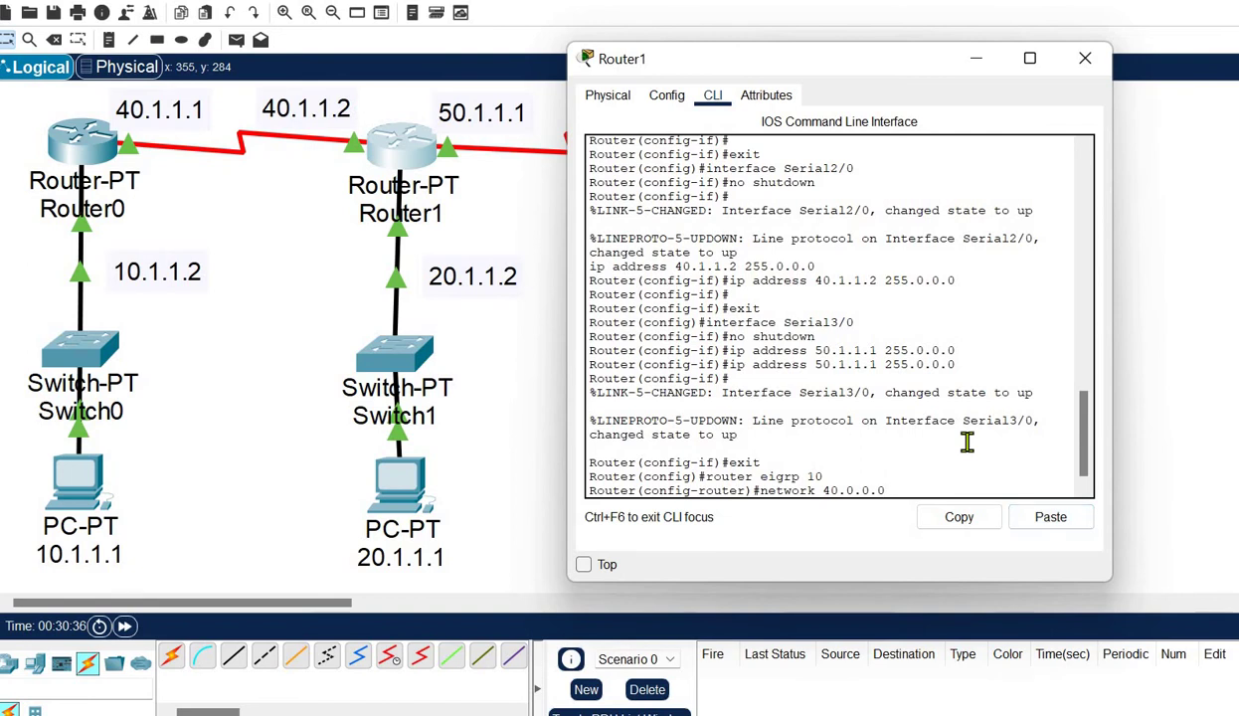
{"action": "key", "text": "Left"}
{"action": "key", "text": "Left"}
{"action": "key", "text": "Left"}
{"action": "key", "text": "Left"}
{"action": "key", "text": "BackSpace"}
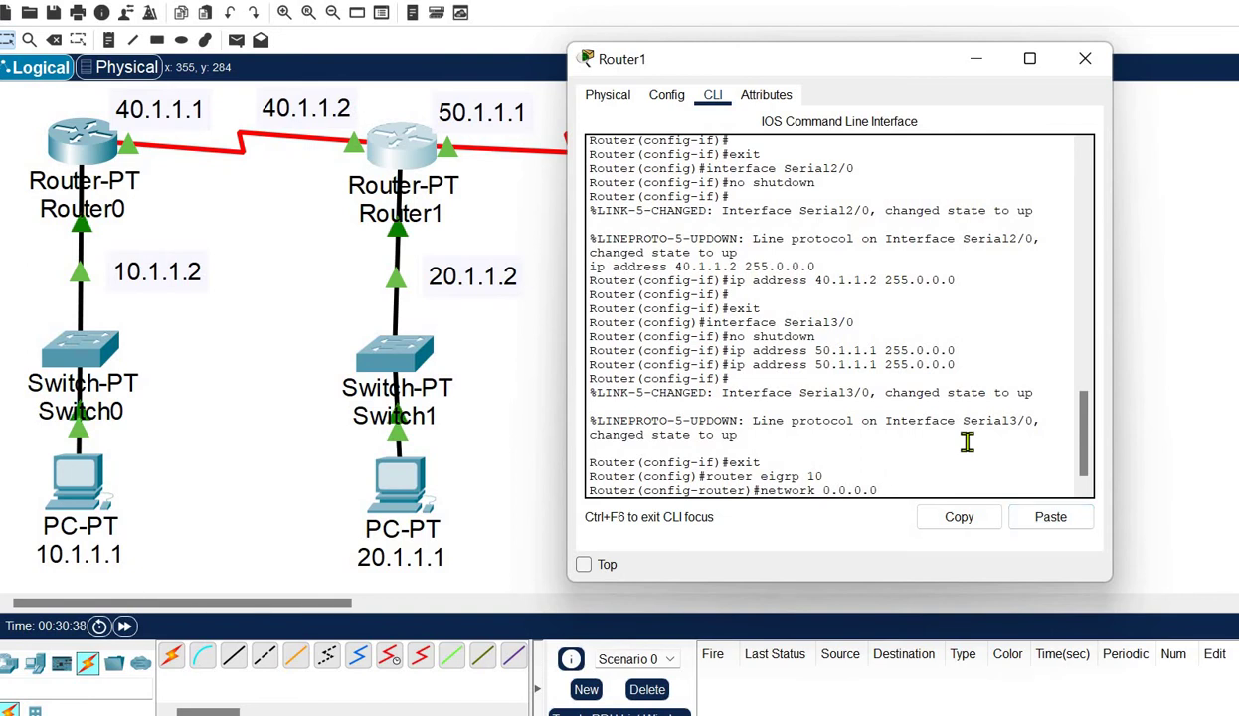
{"action": "type", "text": "2"}
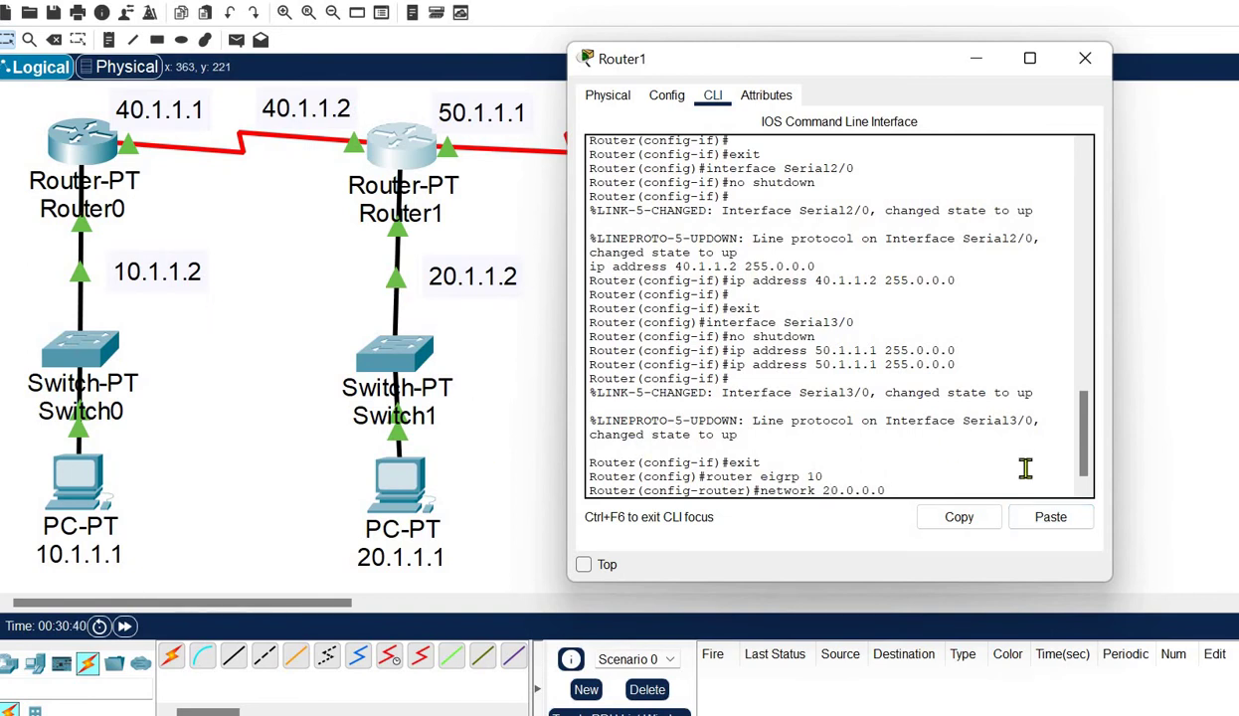
{"action": "key", "text": "Return"}
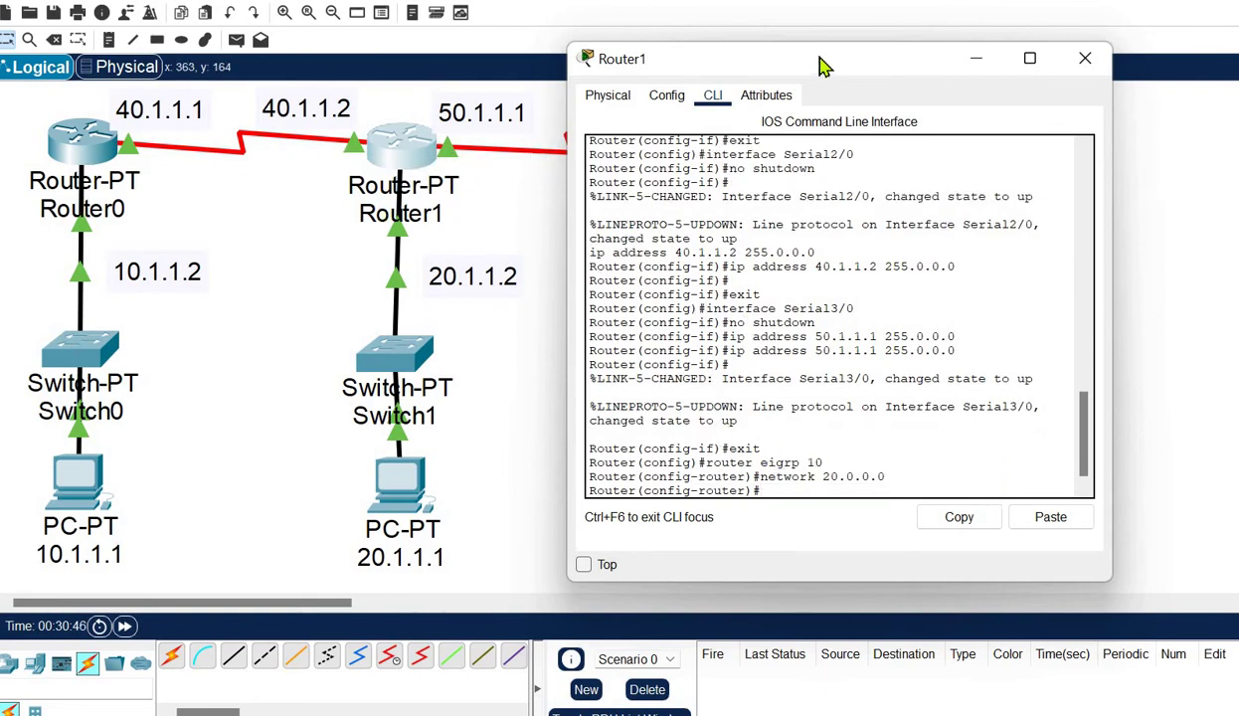
Step: Add network 40.0.0.0 to Router1's EIGRP configuration with the copied command and review the resulting neighbor message
{"action": "left_click_drag", "start_coordinate": [821, 61], "coordinate": [820, 173]}
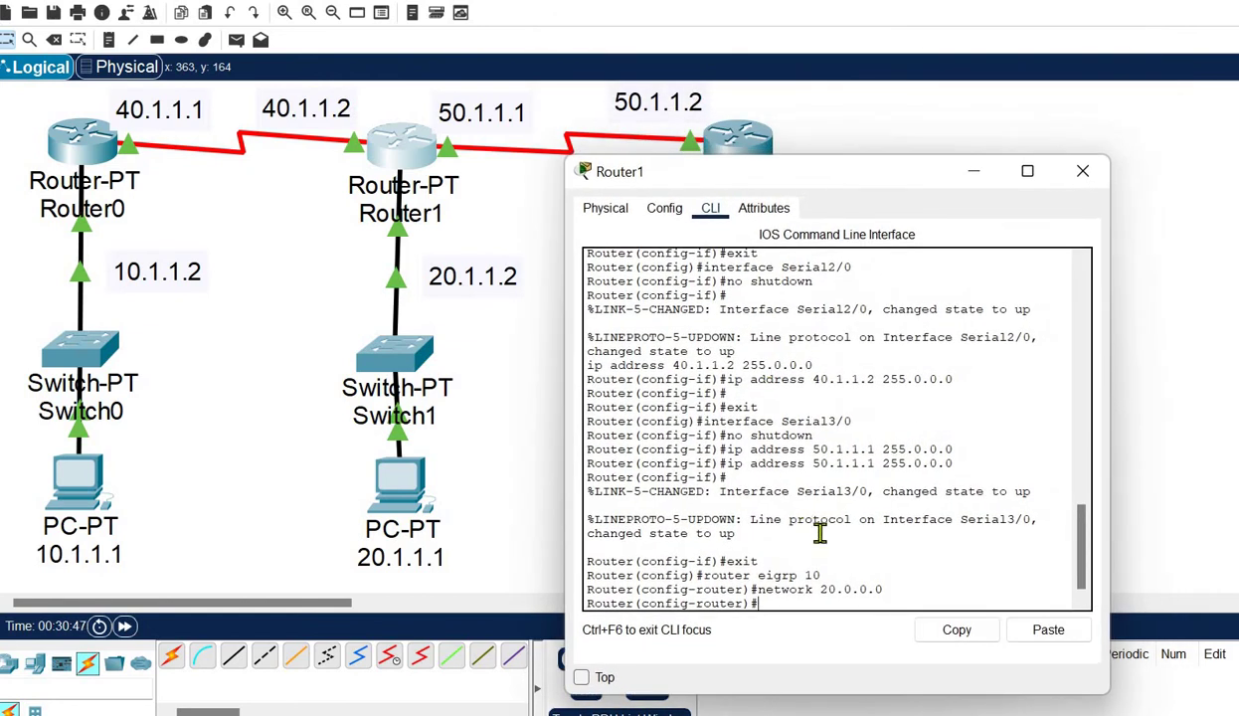
{"action": "key", "text": "Up"}
{"action": "key", "text": "Down"}
{"action": "left_click", "coordinate": [1048, 632]}
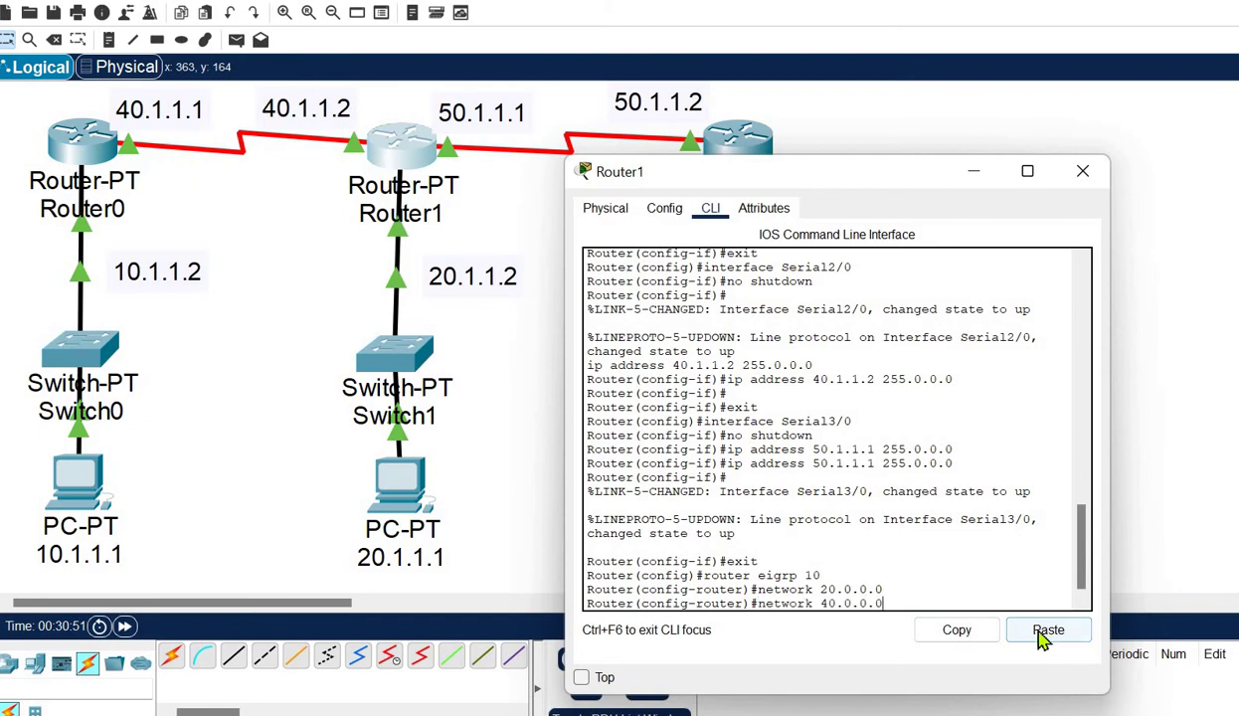
{"action": "left_click_drag", "start_coordinate": [847, 171], "coordinate": [820, 45]}
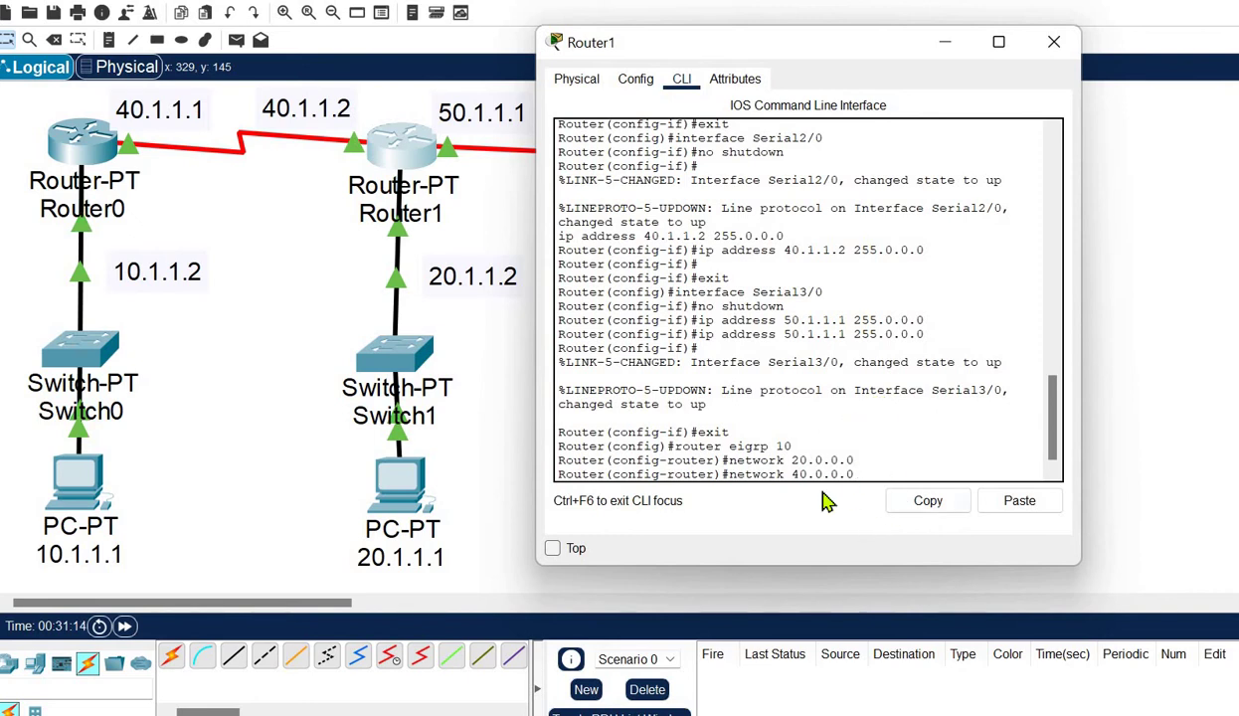
{"action": "left_click", "coordinate": [900, 502]}
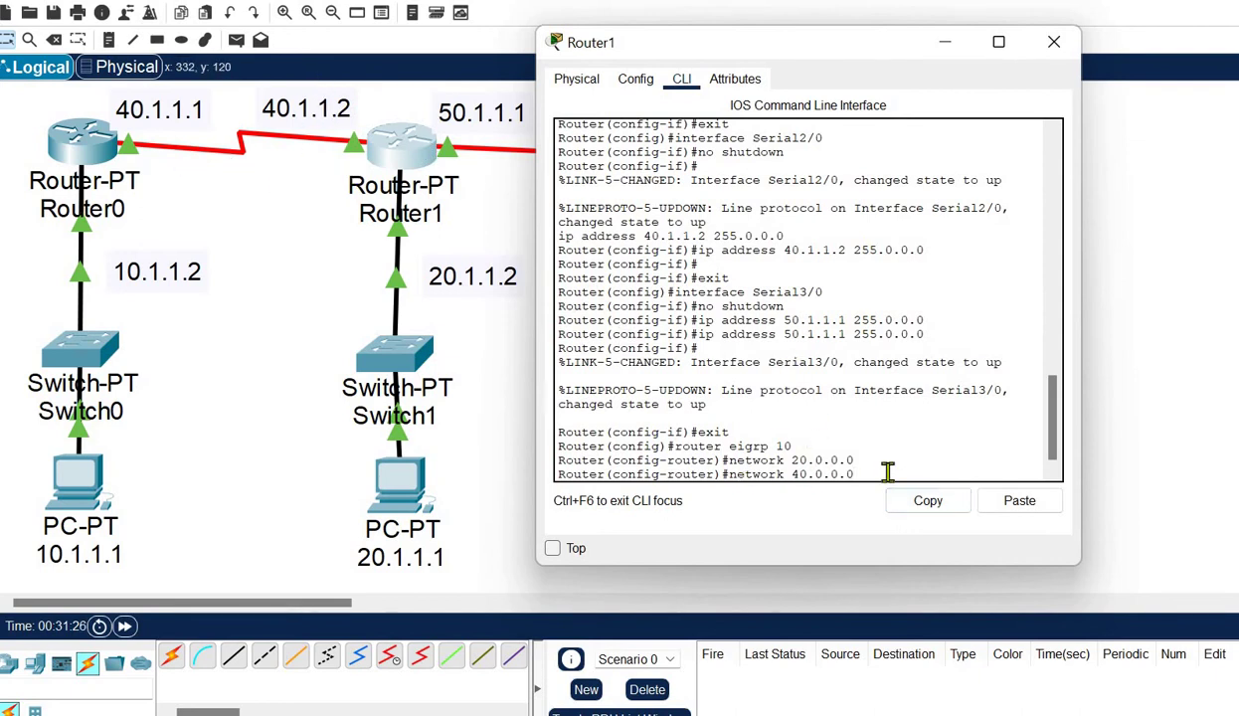
{"action": "key", "text": "Return"}
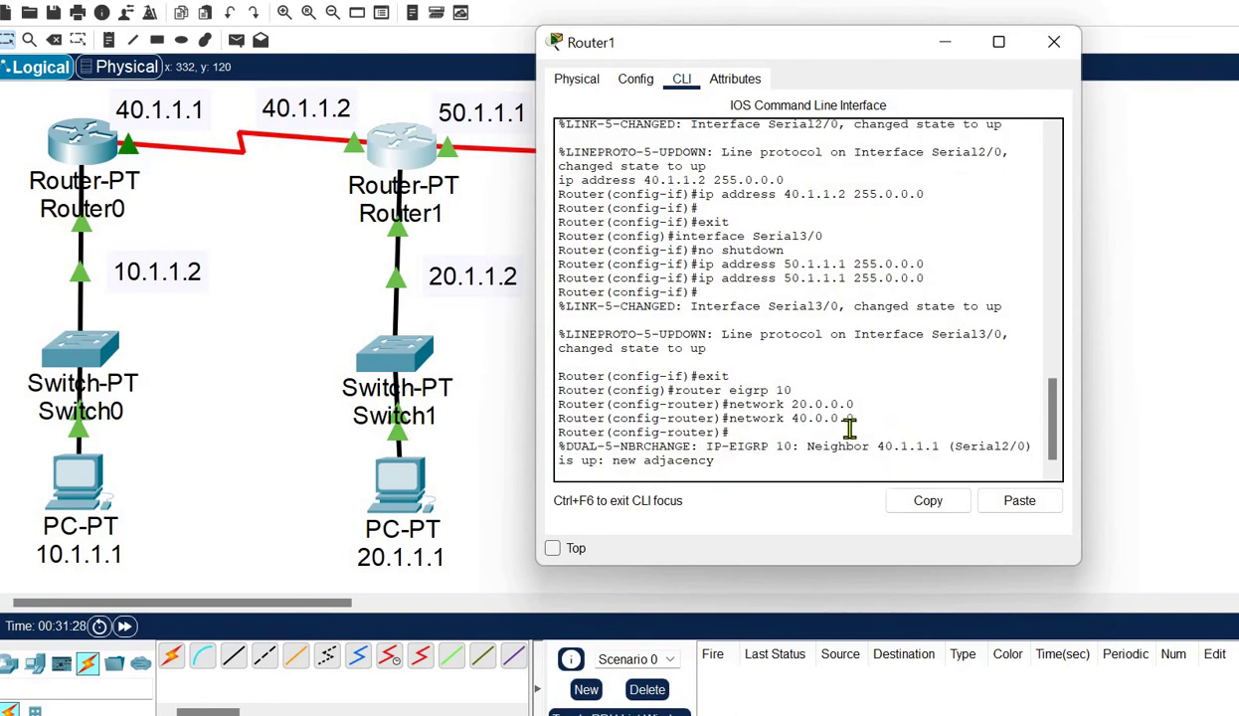
{"action": "left_click_drag", "start_coordinate": [716, 462], "coordinate": [611, 463]}
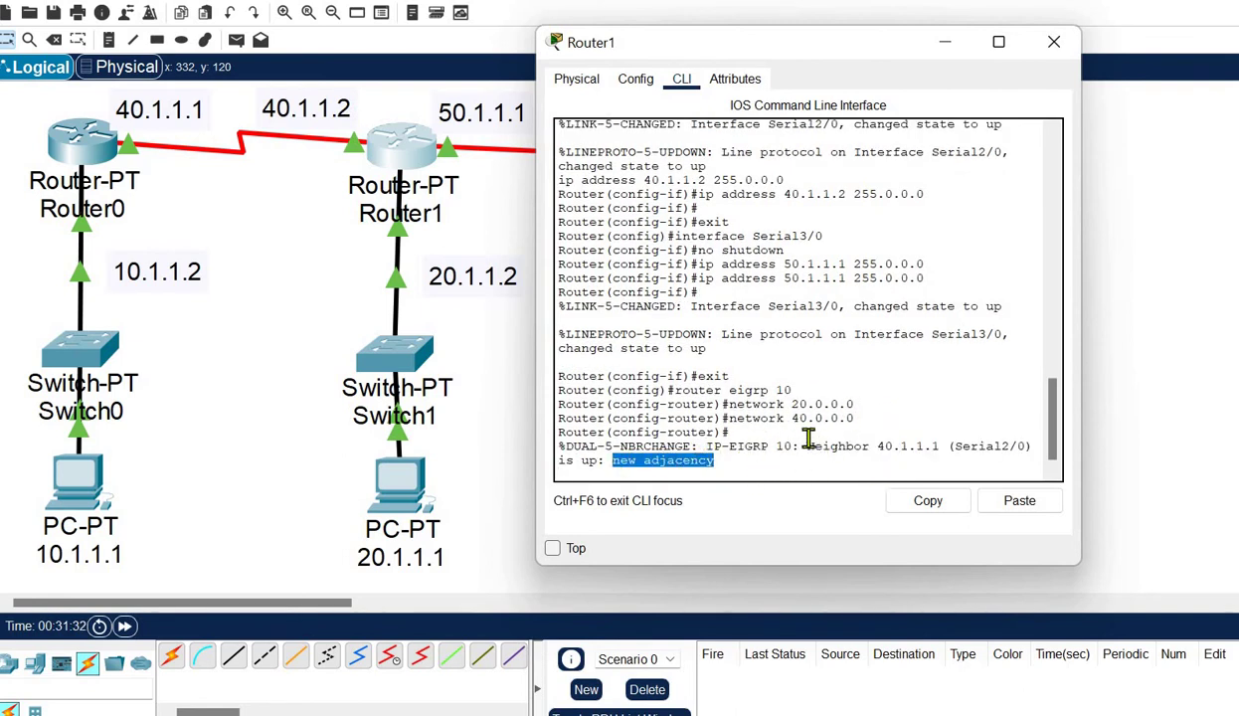
{"action": "left_click_drag", "start_coordinate": [792, 418], "coordinate": [861, 418]}
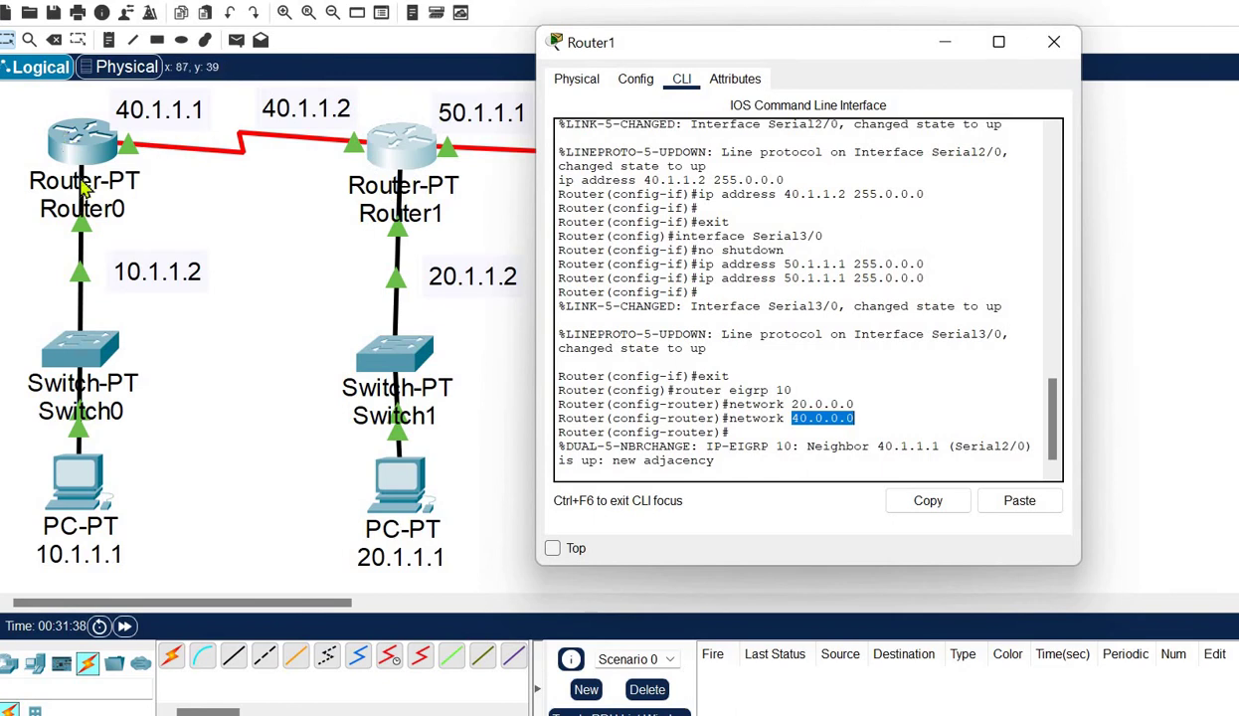
Step: Add network 50.0.0.0 to Router1's EIGRP configuration by editing the recalled network command, and close the router's window
{"action": "left_click", "coordinate": [800, 470]}
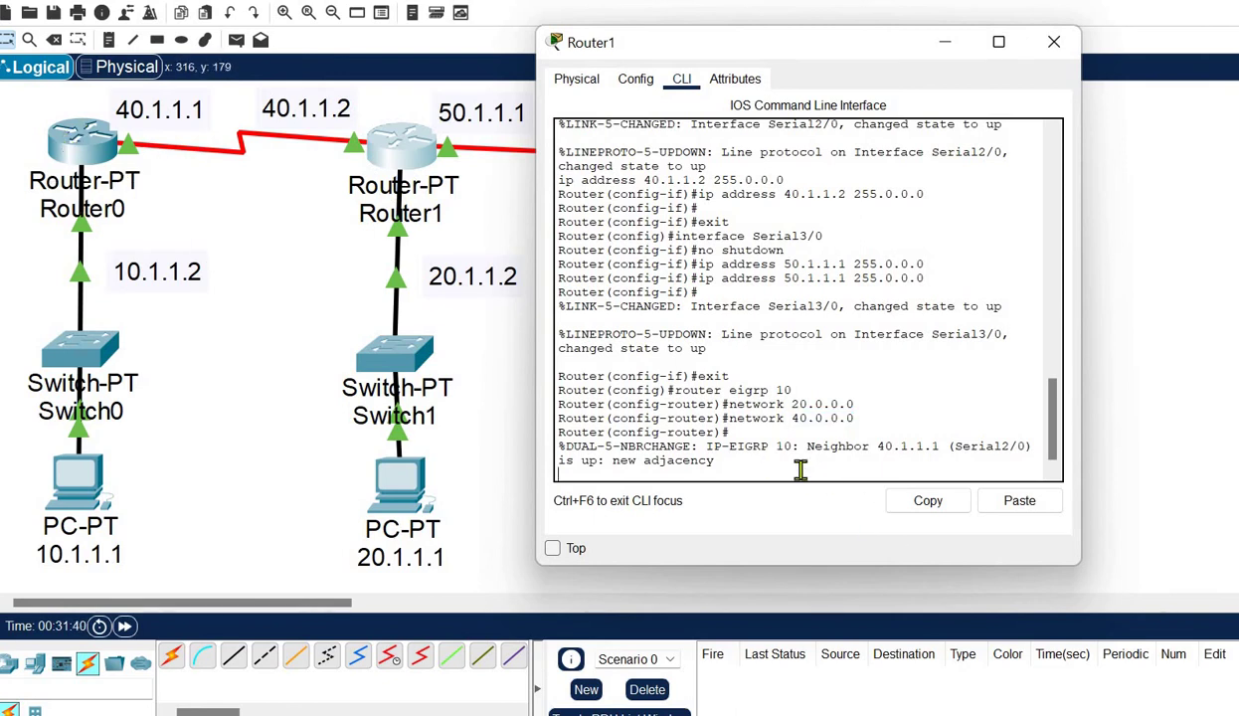
{"action": "key", "text": "Return"}
{"action": "key", "text": "Up"}
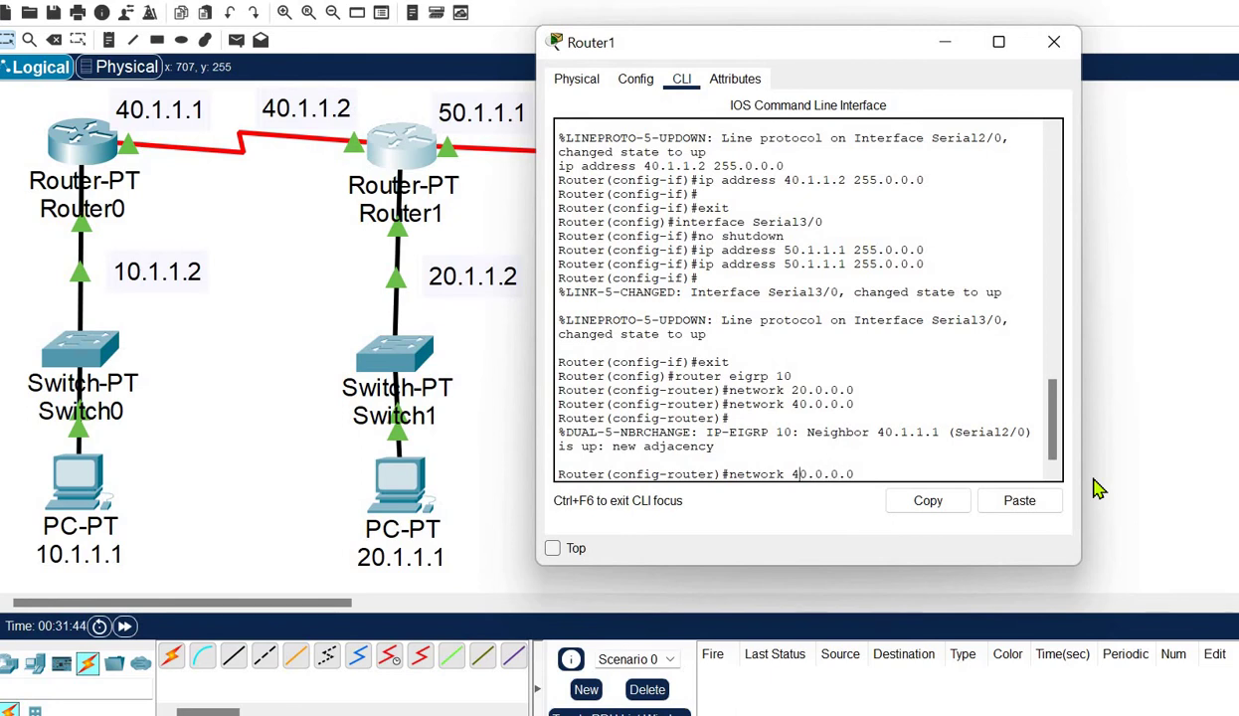
{"action": "key", "text": "Left"}
{"action": "key", "text": "Left"}
{"action": "key", "text": "Left"}
{"action": "key", "text": "Left"}
{"action": "key", "text": "Left"}
{"action": "key", "text": "Left"}
{"action": "key", "text": "Left"}
{"action": "key", "text": "BackSpace"}
{"action": "type", "text": "5"}
{"action": "key", "text": "Return"}
{"action": "key", "text": "Return"}
{"action": "key", "text": "Return"}
{"action": "key", "text": "Return"}
{"action": "key", "text": "Return"}
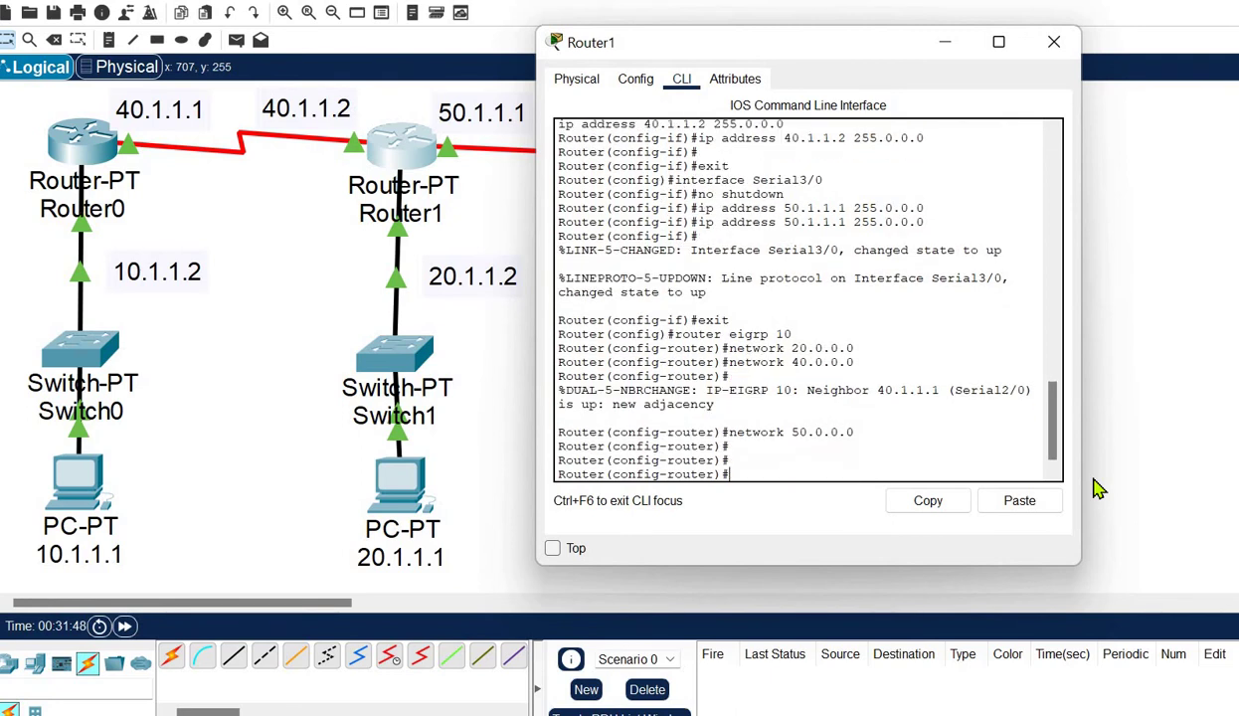
{"action": "left_click", "coordinate": [1054, 41]}
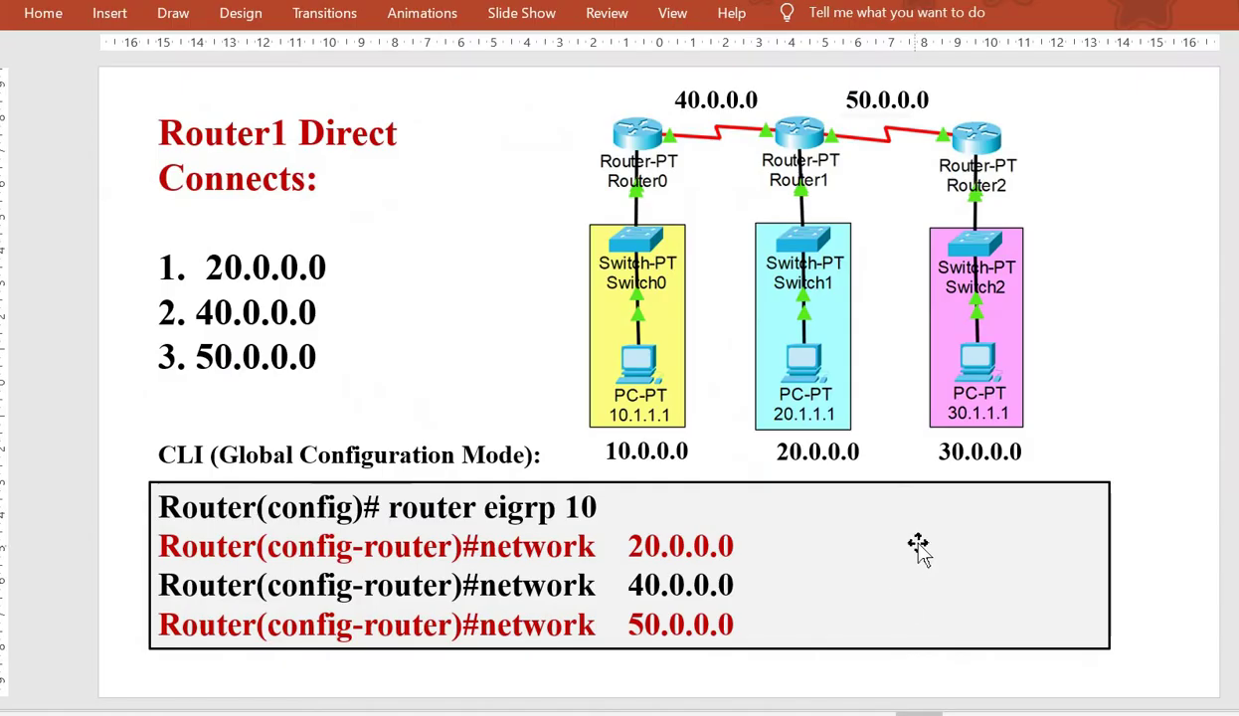
Step: In PowerPoint, examine the slide listing Router2's directly connected networks
{"action": "scroll", "coordinate": [918, 547], "scroll_direction": "down", "scroll_amount": 1}
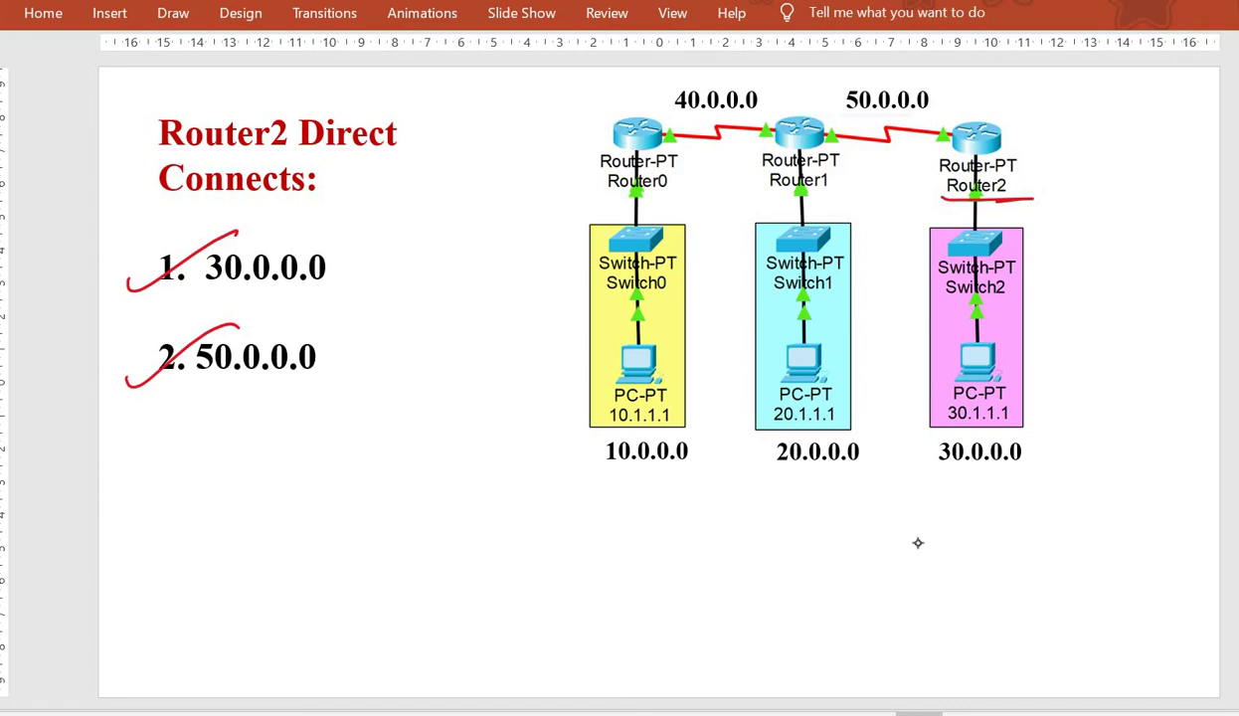
{"action": "key", "text": "Page_Down"}
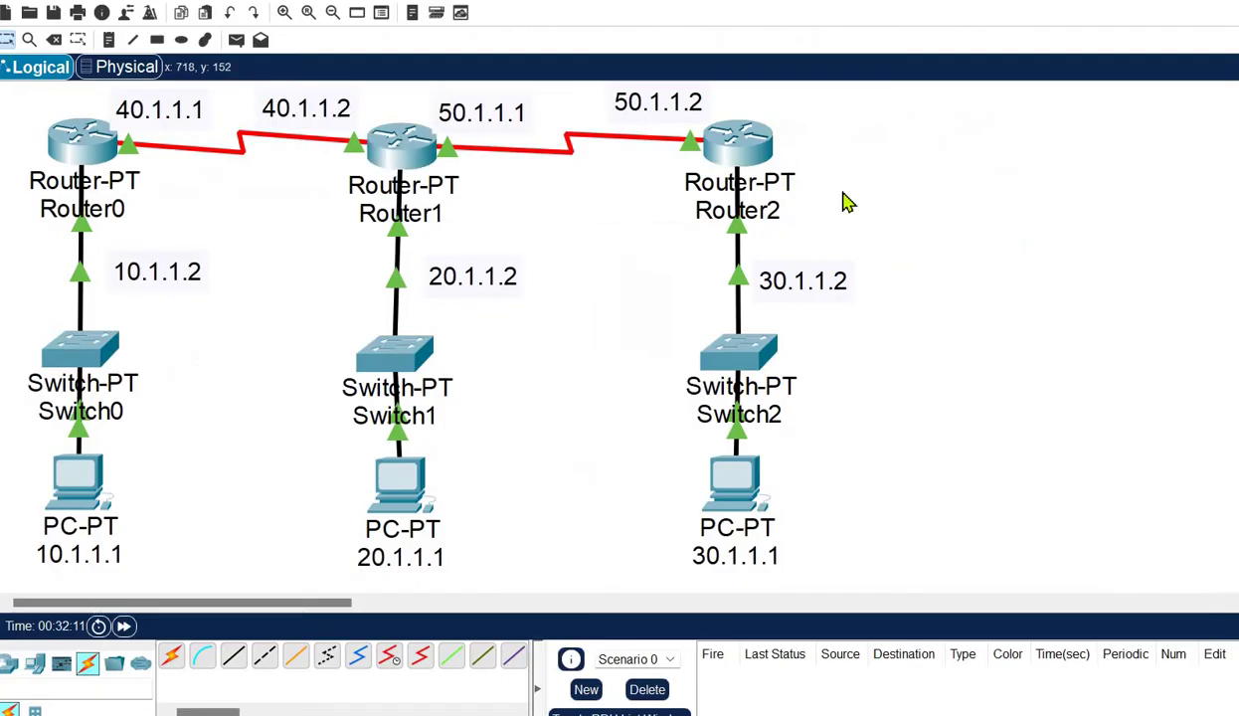
Step: Open Router2's command line, exit interface configuration and start EIGRP routing with autonomous system number 10
{"action": "left_click", "coordinate": [741, 136]}
{"action": "left_click_drag", "start_coordinate": [712, 104], "coordinate": [436, 82]}
{"action": "left_click", "coordinate": [217, 119]}
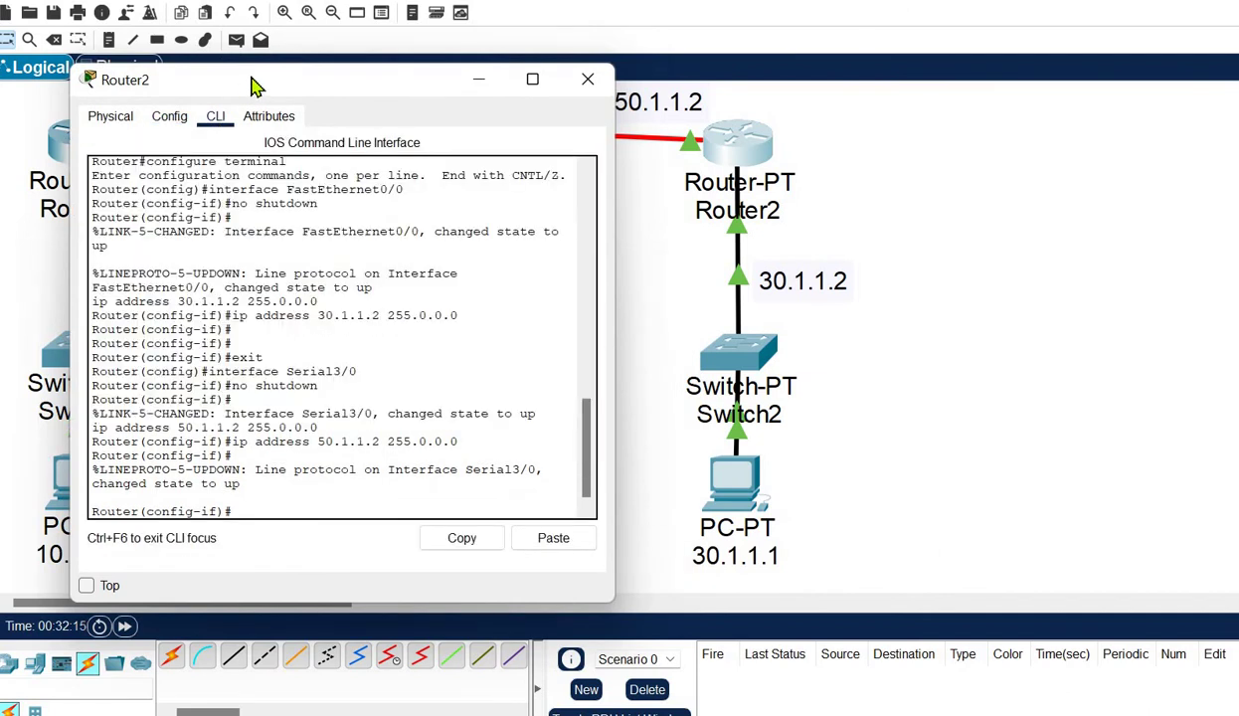
{"action": "left_click_drag", "start_coordinate": [254, 85], "coordinate": [235, 119]}
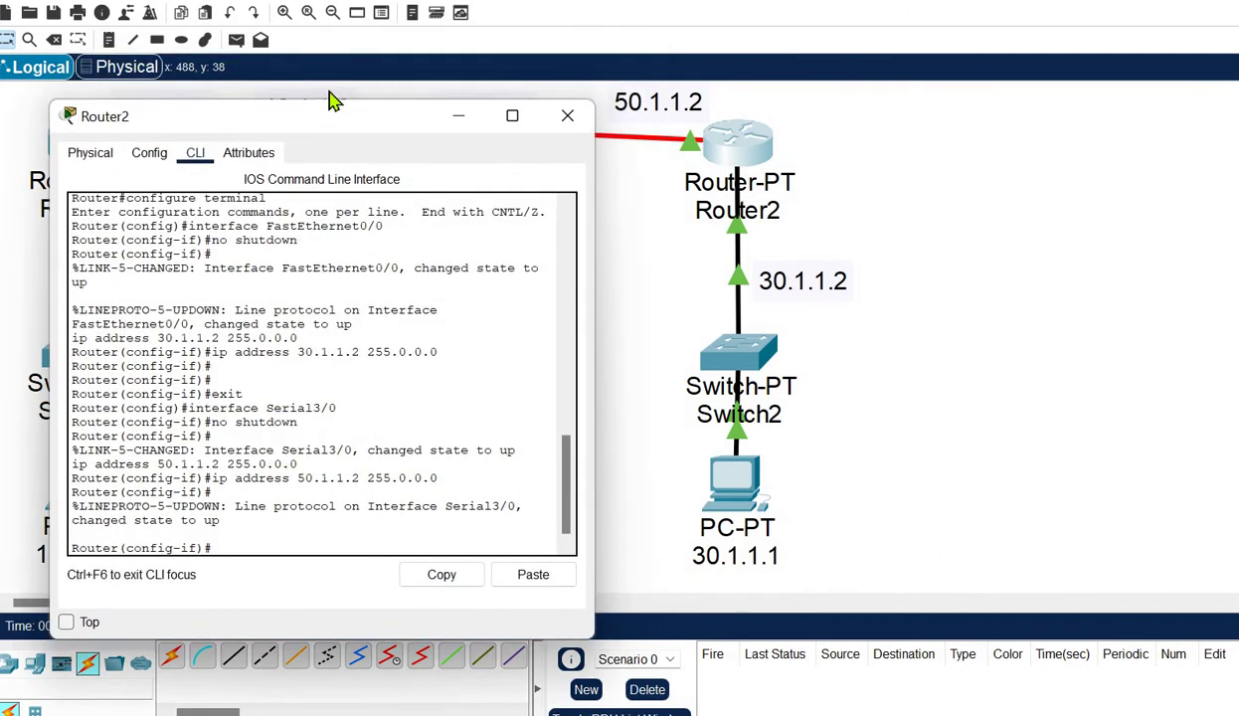
{"action": "left_click_drag", "start_coordinate": [333, 100], "coordinate": [336, 63]}
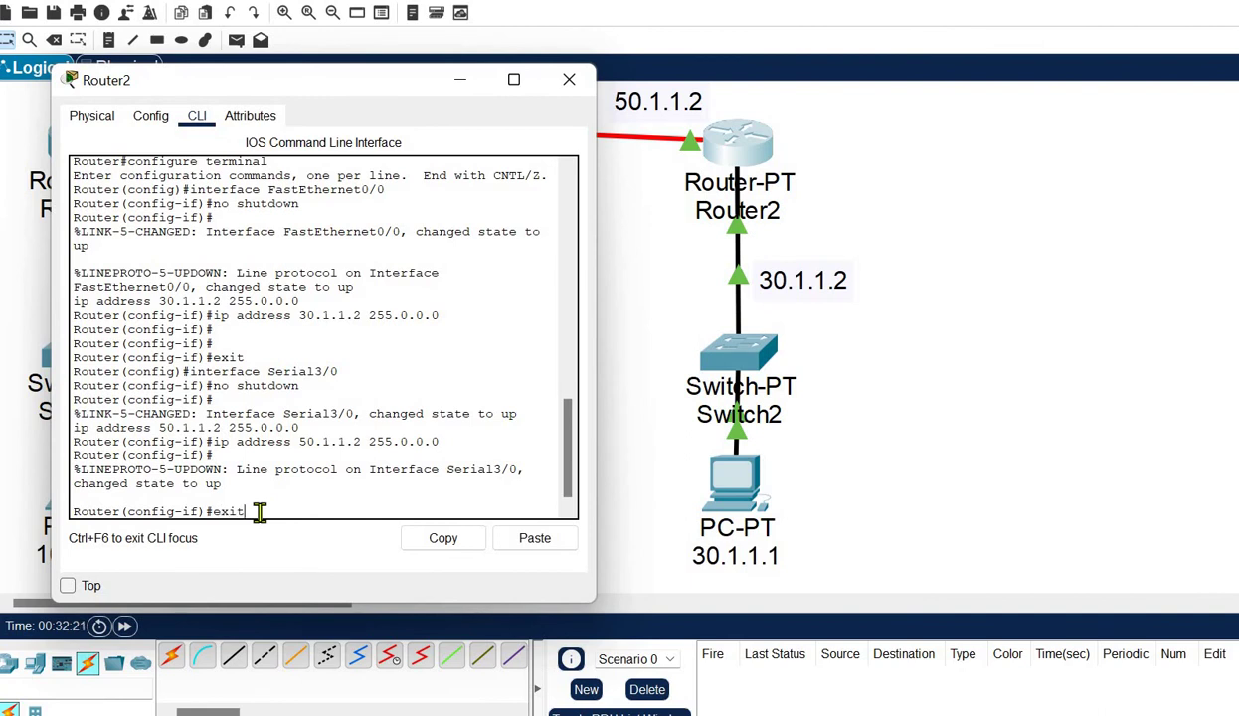
{"action": "key", "text": "Return"}
{"action": "type", "text": "router"}
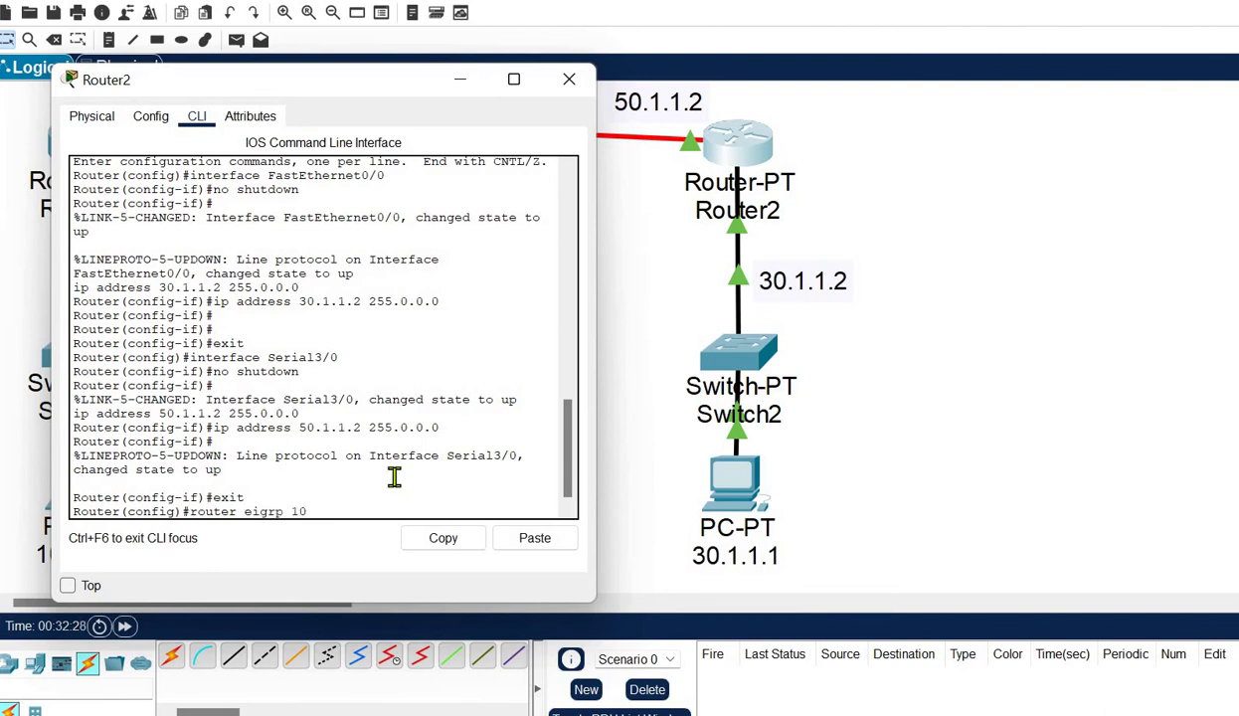
{"action": "type", "text": "eigrp 10"}
{"action": "key", "text": "Return"}
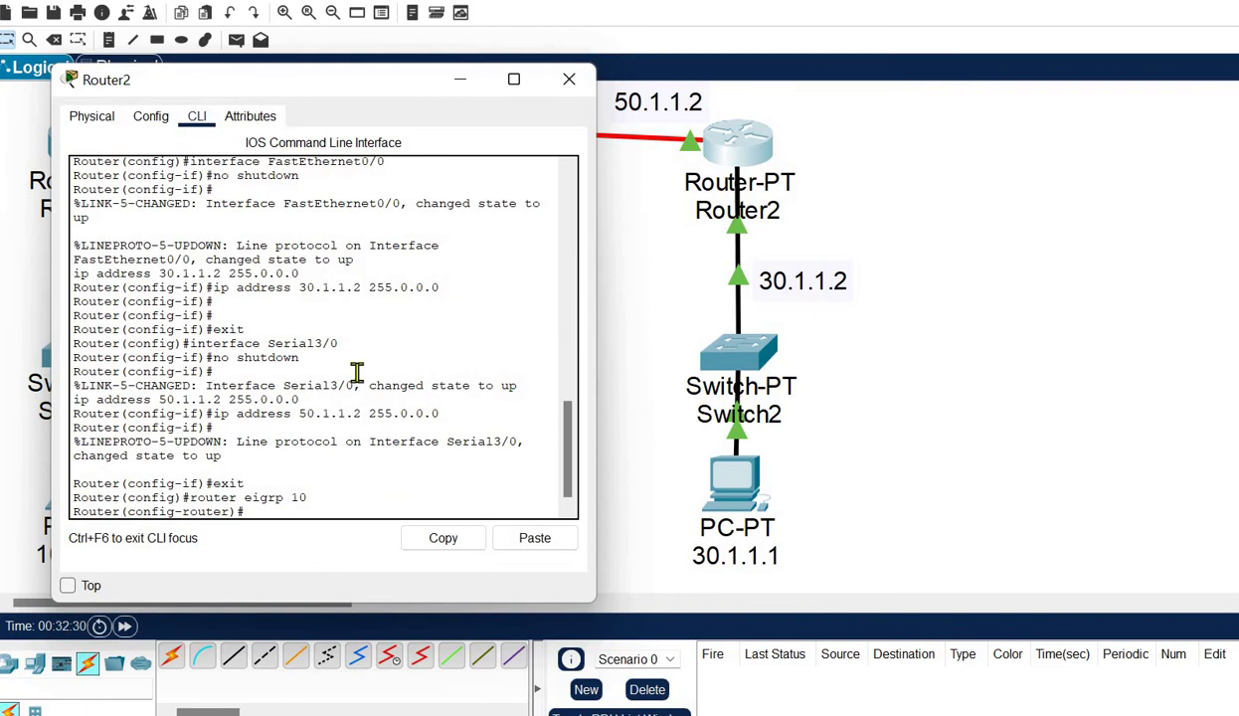
Step: Advertise network 30.0.0.0 in Router2's EIGRP configuration by adapting the copied network command
{"action": "left_click_drag", "start_coordinate": [310, 87], "coordinate": [375, 199]}
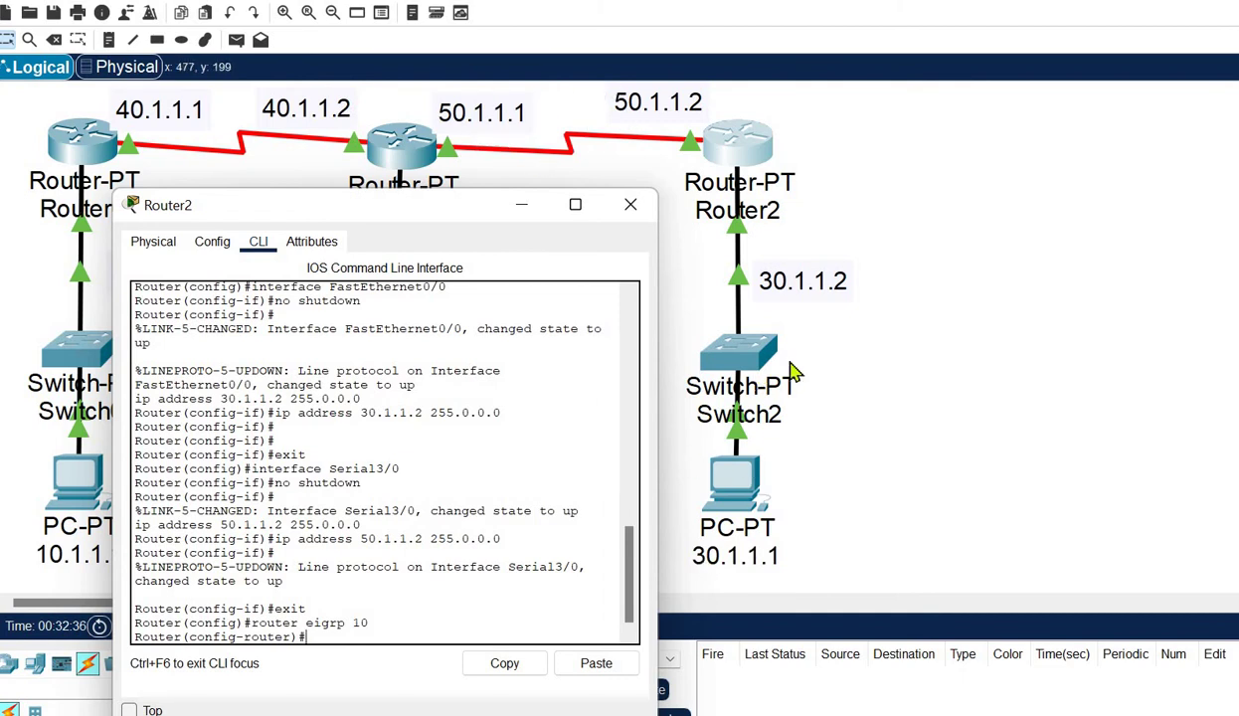
{"action": "left_click_drag", "start_coordinate": [416, 217], "coordinate": [393, 159]}
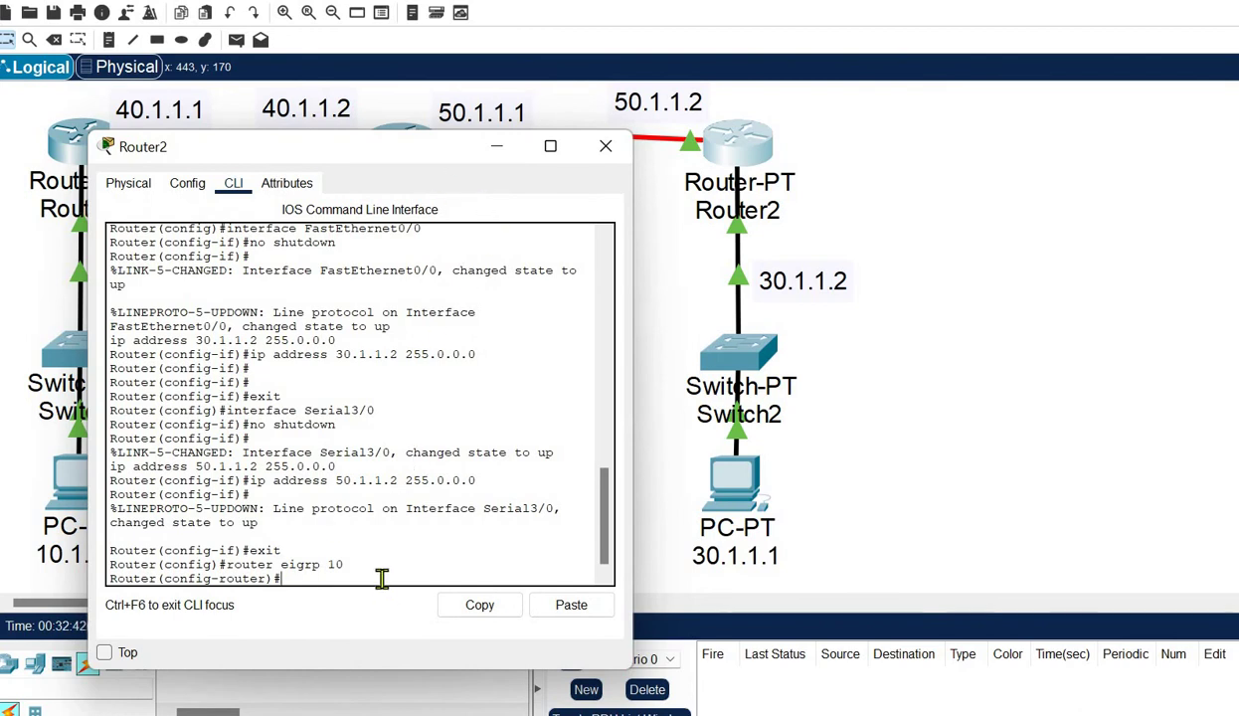
{"action": "left_click", "coordinate": [585, 599]}
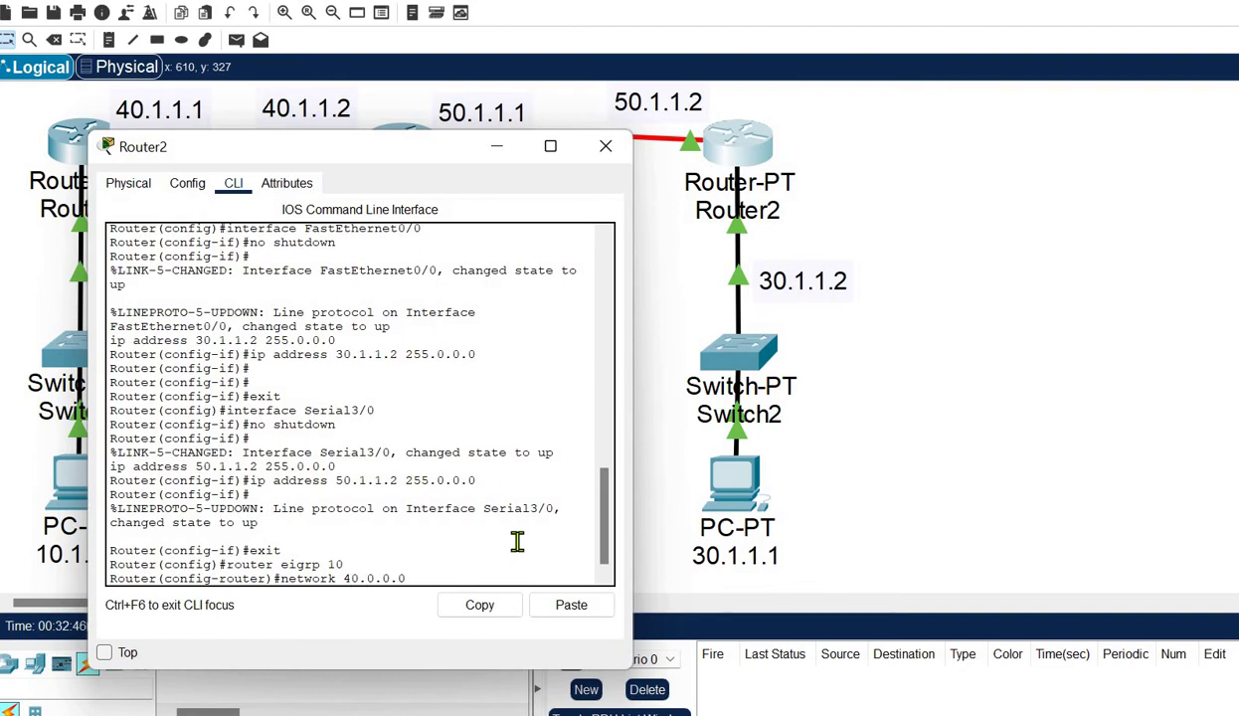
{"action": "key", "text": "BackSpace"}
{"action": "type", "text": "3"}
{"action": "key", "text": "Return"}
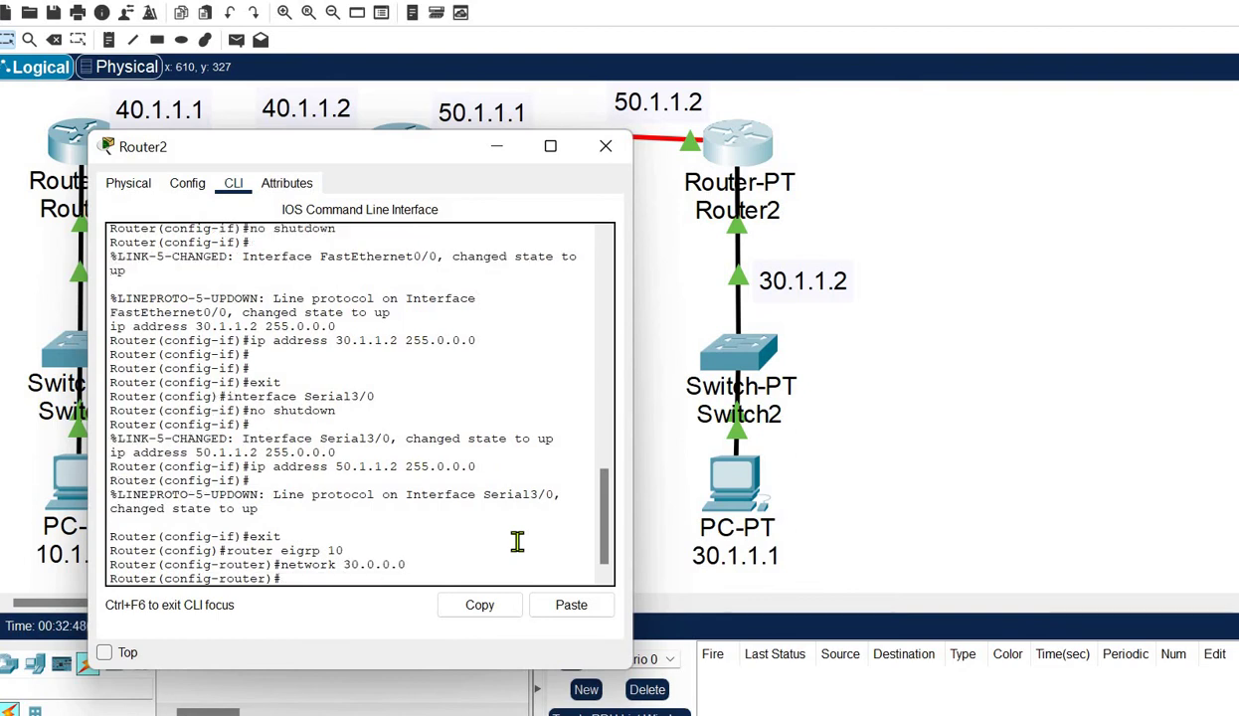
Step: Add network 50.0.0.0 to Router2's EIGRP configuration with the copied network command, keeping the topology in view
{"action": "left_click", "coordinate": [571, 606]}
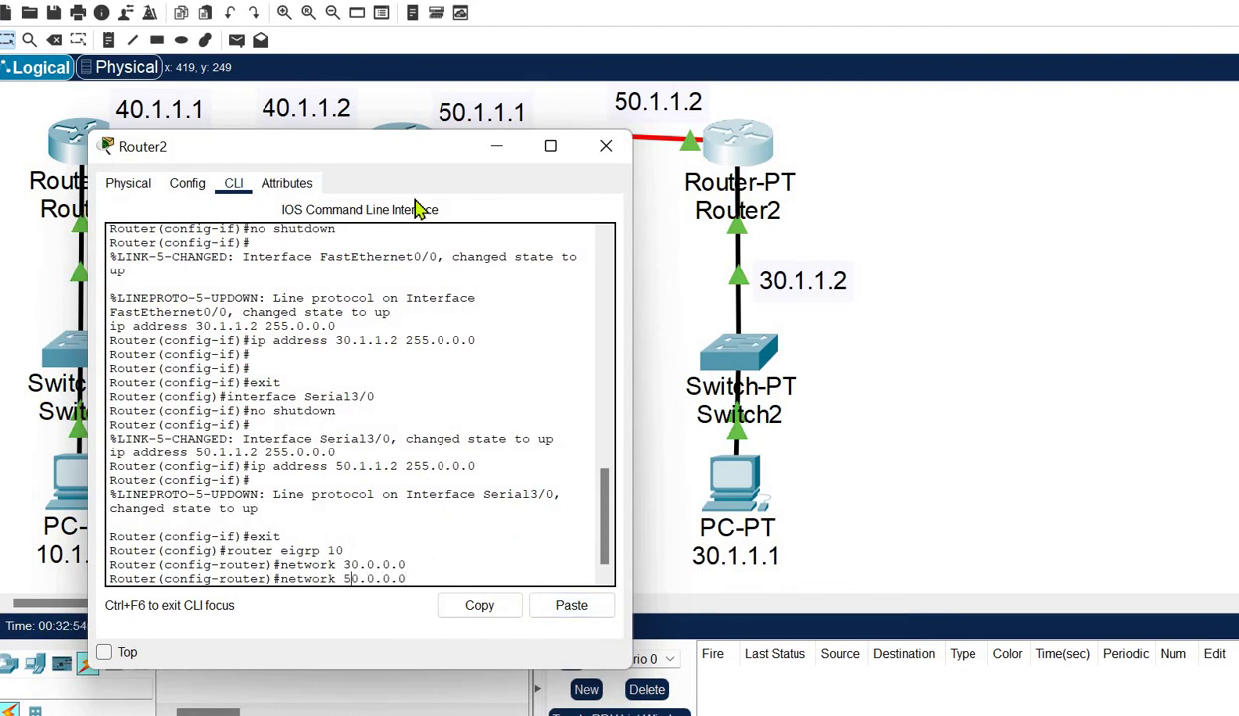
{"action": "left_click_drag", "start_coordinate": [405, 172], "coordinate": [1036, 126]}
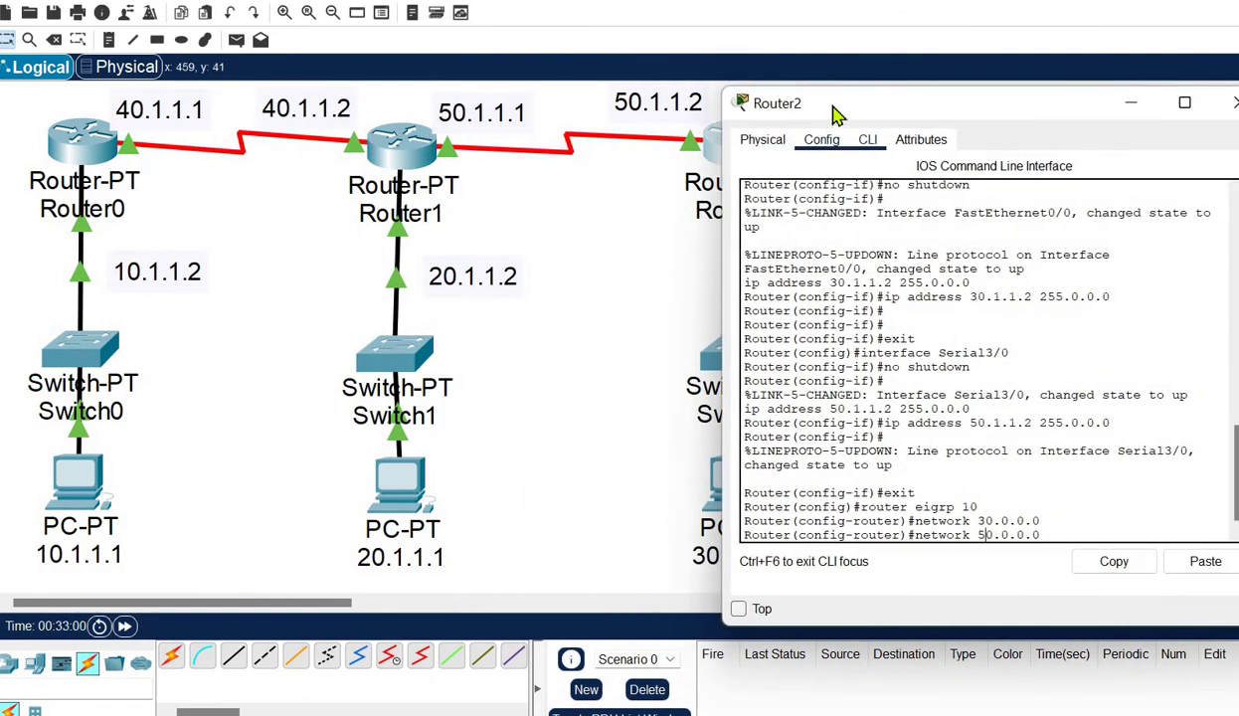
{"action": "left_click_drag", "start_coordinate": [811, 104], "coordinate": [769, 144]}
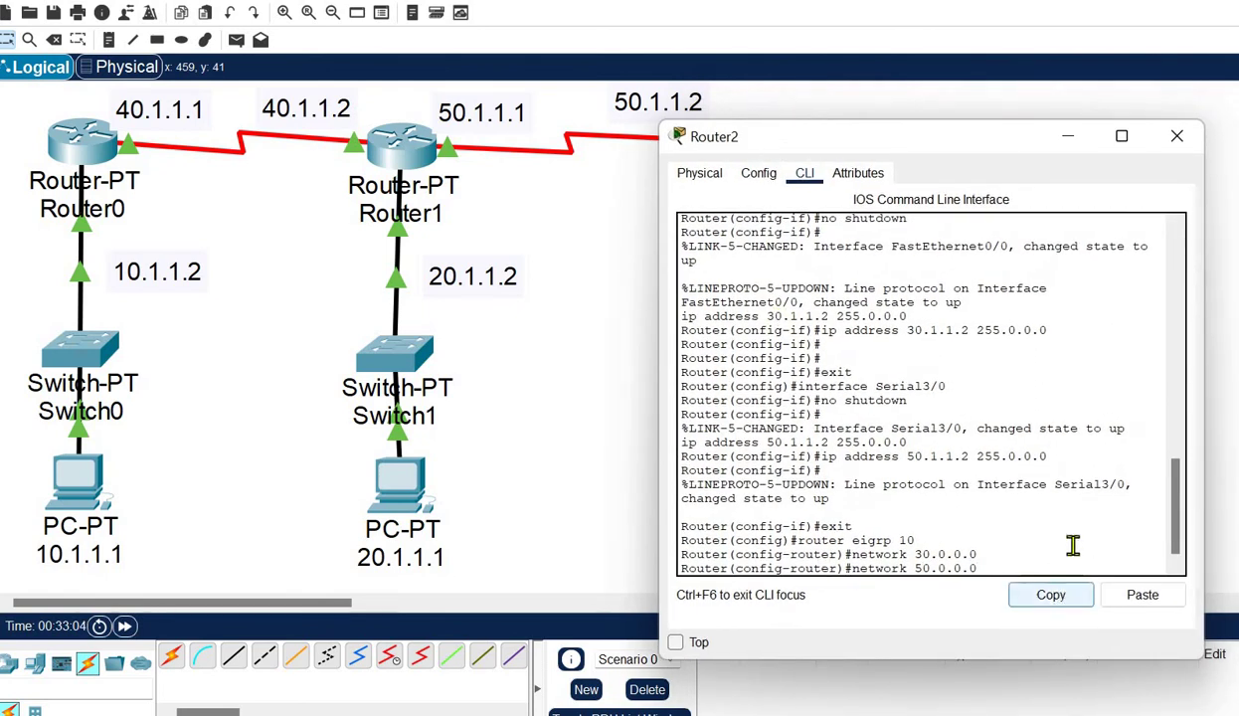
{"action": "key", "text": "Return"}
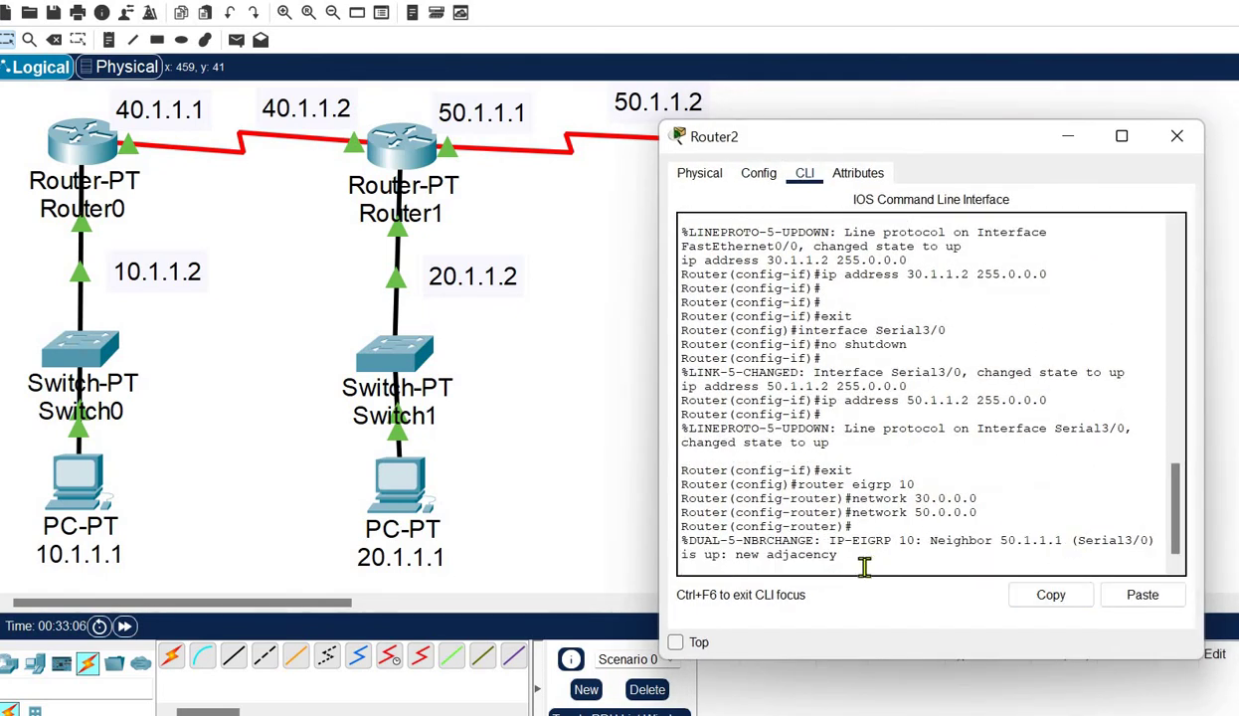
Step: Review the EIGRP neighbor message in Router2's command line and close the router's window
{"action": "left_click_drag", "start_coordinate": [840, 555], "coordinate": [737, 554]}
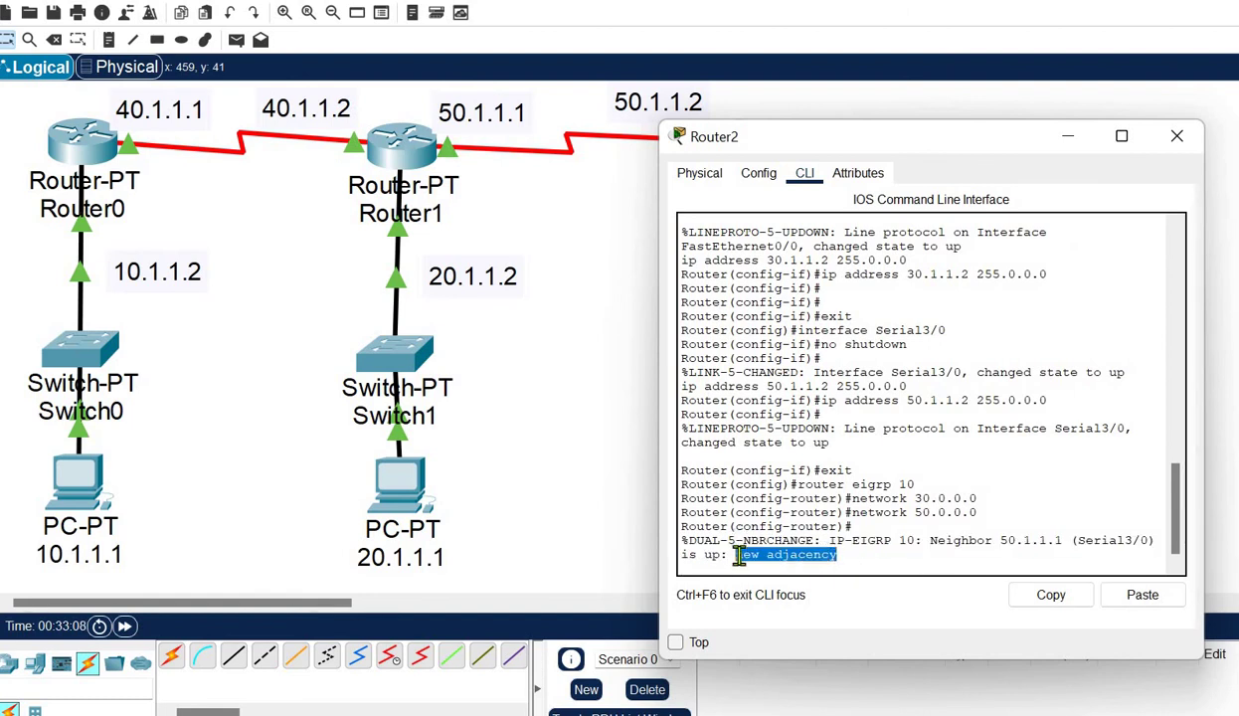
{"action": "left_click", "coordinate": [867, 565]}
{"action": "key", "text": "Return"}
{"action": "key", "text": "Return"}
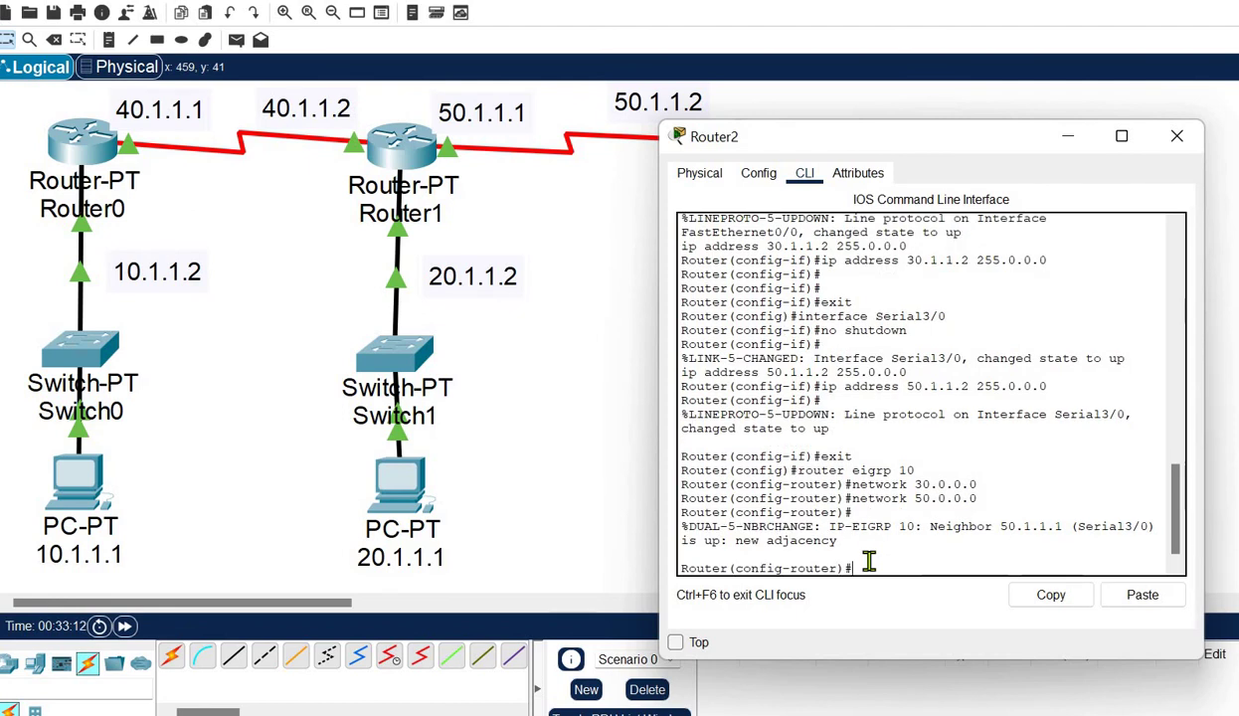
{"action": "key", "text": "Return"}
{"action": "key", "text": "Return"}
{"action": "key", "text": "Return"}
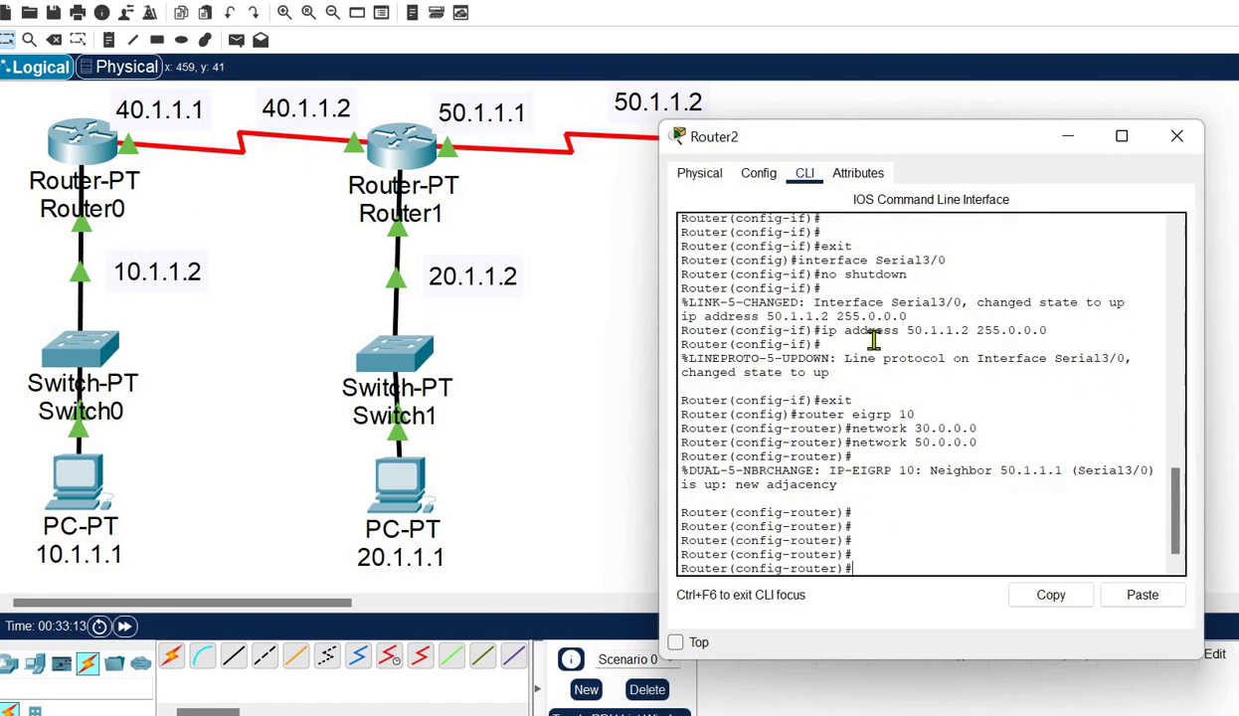
{"action": "left_click", "coordinate": [1177, 136]}
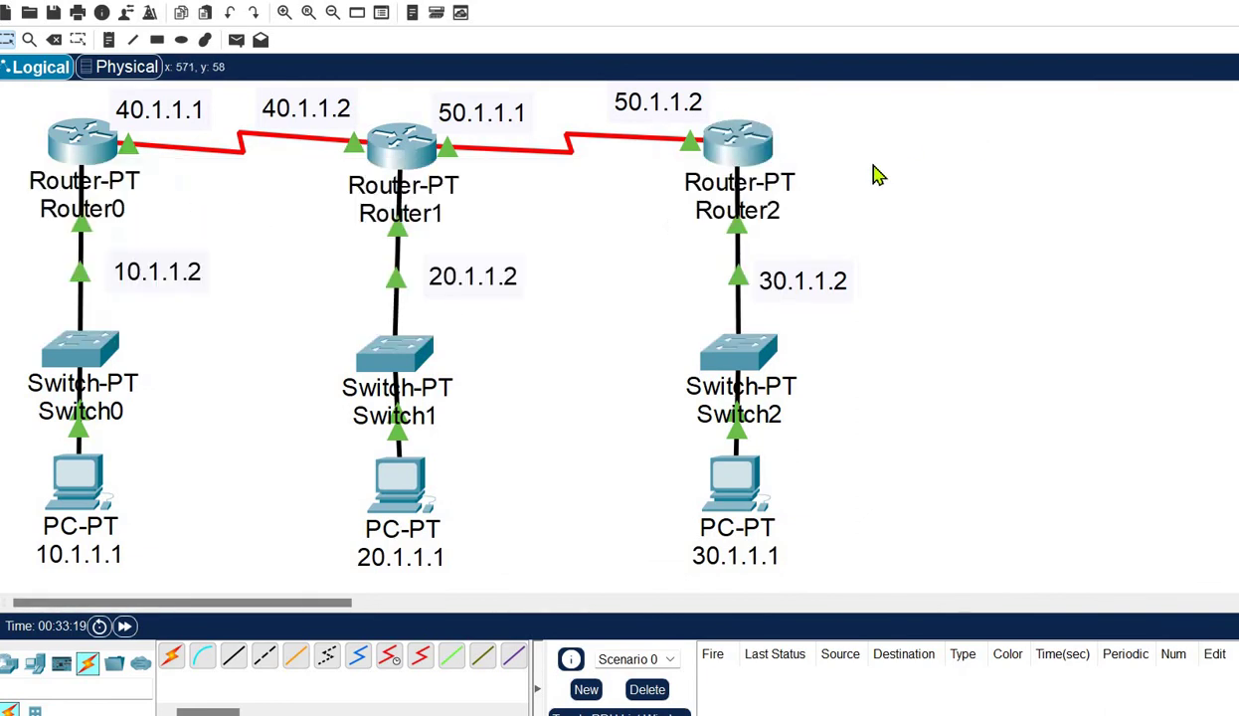
Step: Test connectivity by sending simple PDUs from Router0 to Router2 and from PC 10.1.1.1 to PC 30.1.1.1
{"action": "left_click", "coordinate": [232, 42]}
{"action": "left_click", "coordinate": [78, 140]}
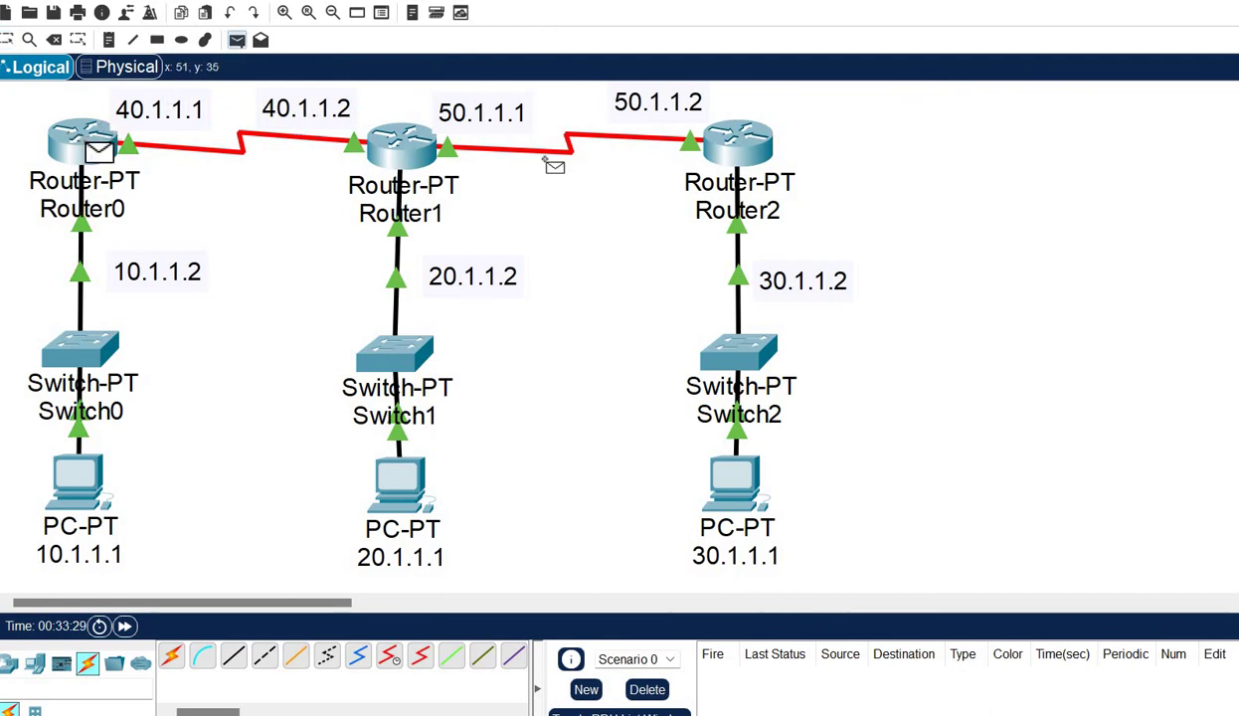
{"action": "left_click", "coordinate": [738, 152]}
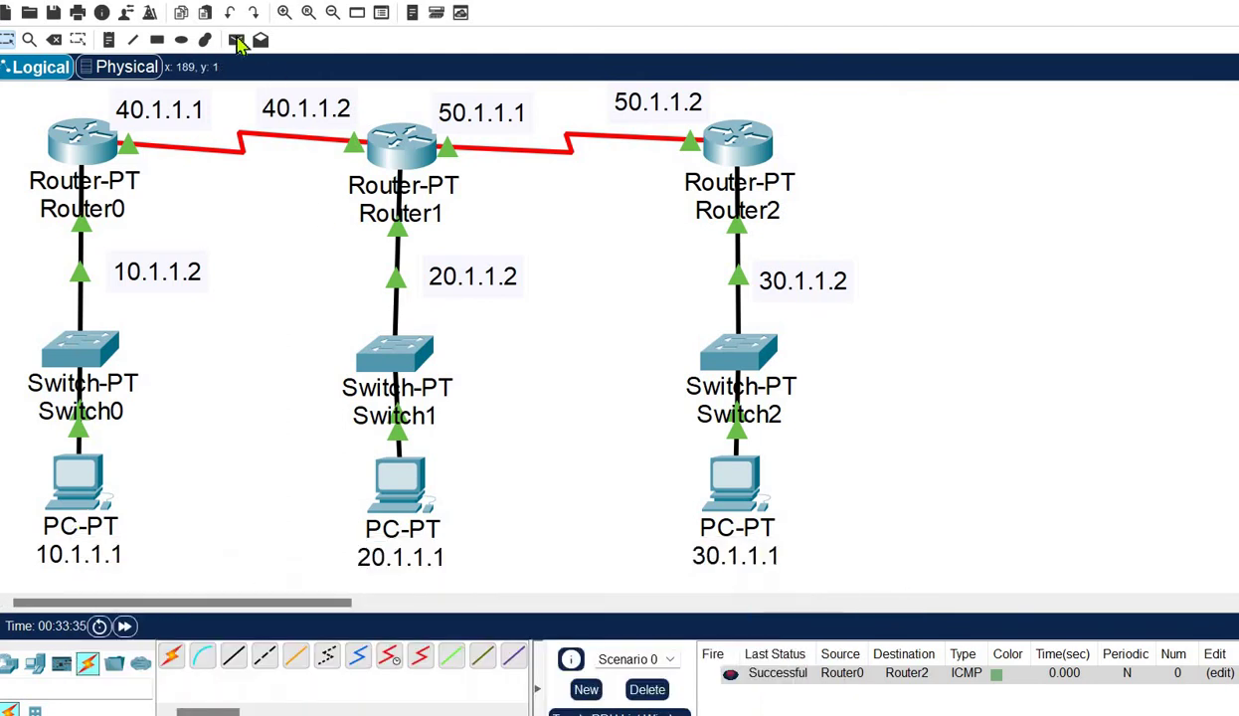
{"action": "left_click", "coordinate": [237, 41]}
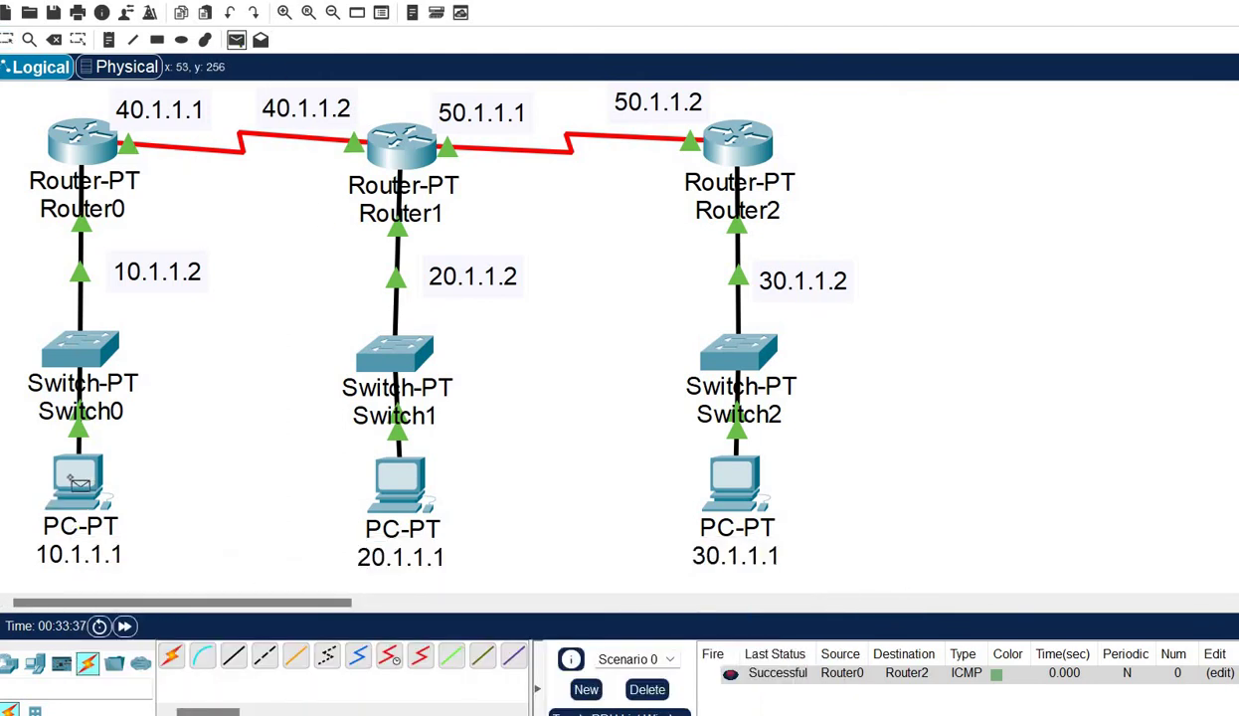
{"action": "left_click", "coordinate": [69, 480]}
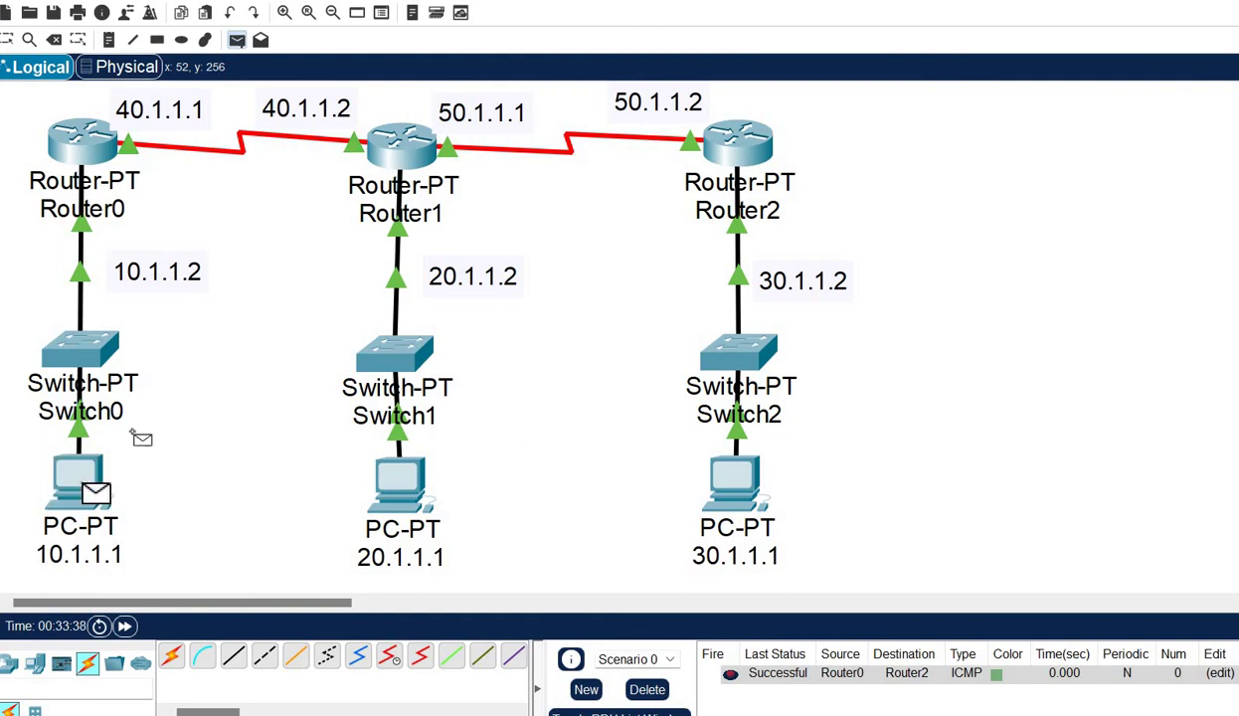
{"action": "left_click", "coordinate": [735, 480]}
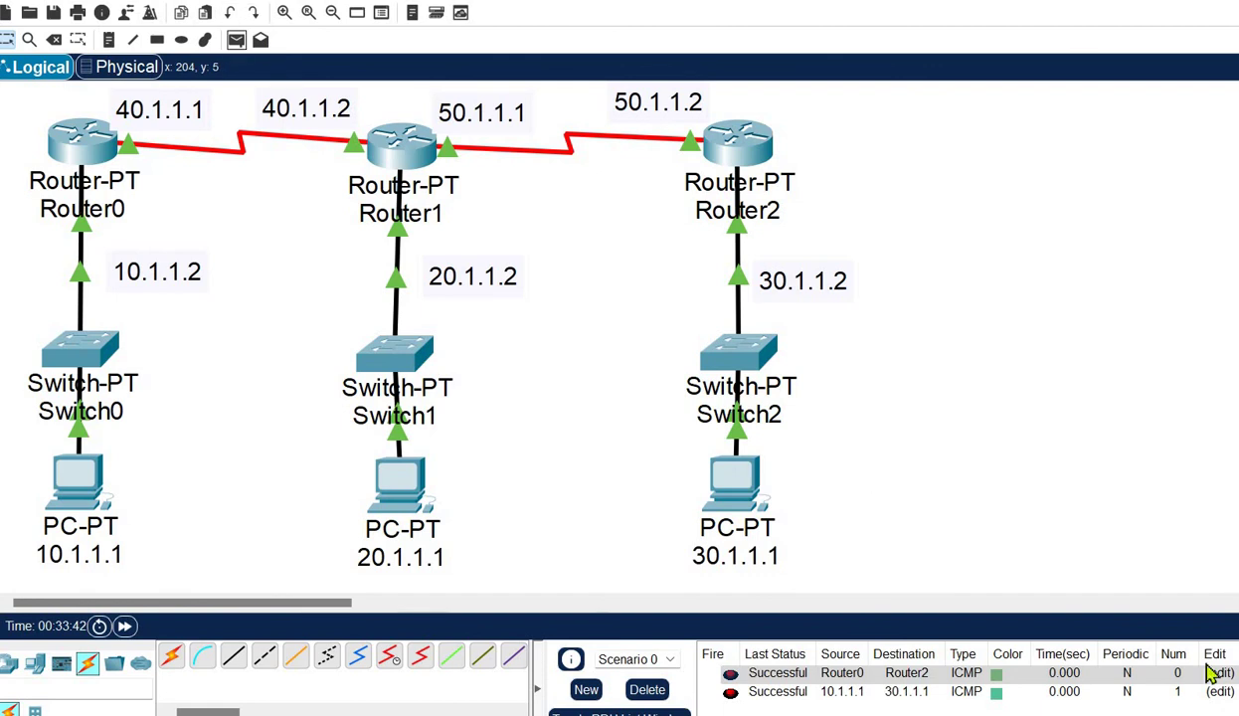
Step: Delete both test PDUs from the scenario and send a simple PDU from PC 30.1.1.1 to PC 10.1.1.1
{"action": "double_click", "coordinate": [1236, 674]}
{"action": "double_click", "coordinate": [1236, 674]}
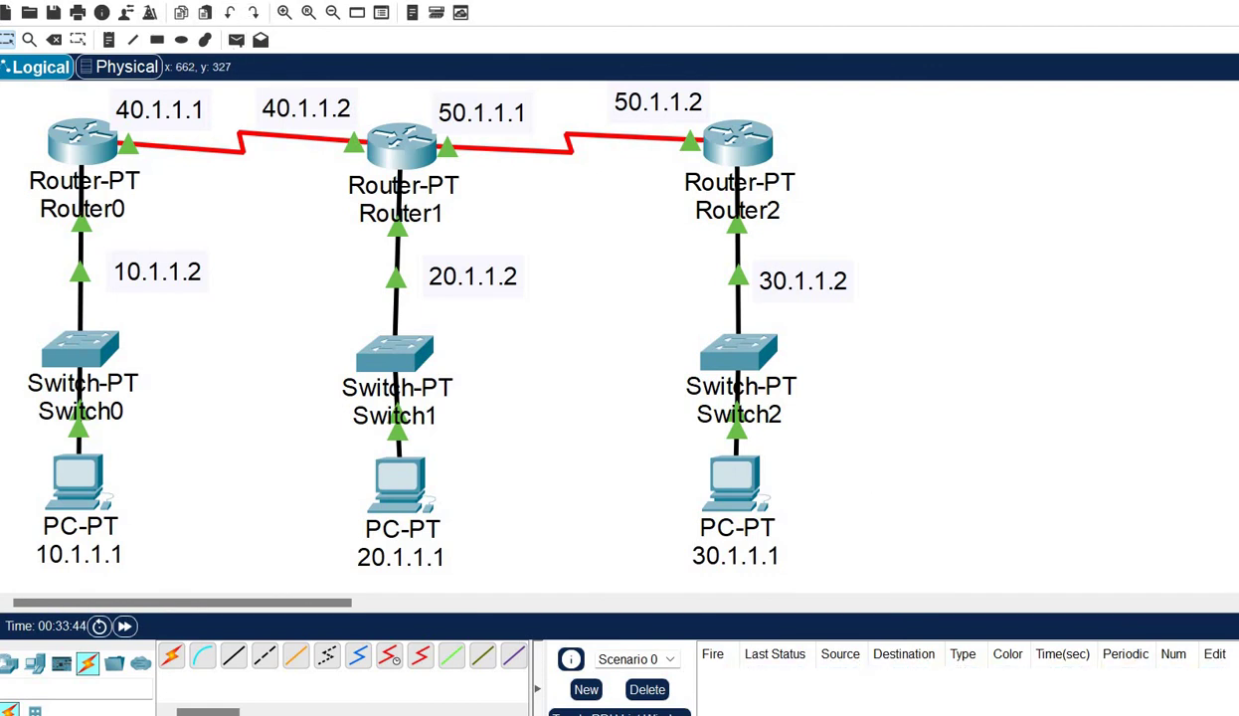
{"action": "left_click", "coordinate": [236, 40]}
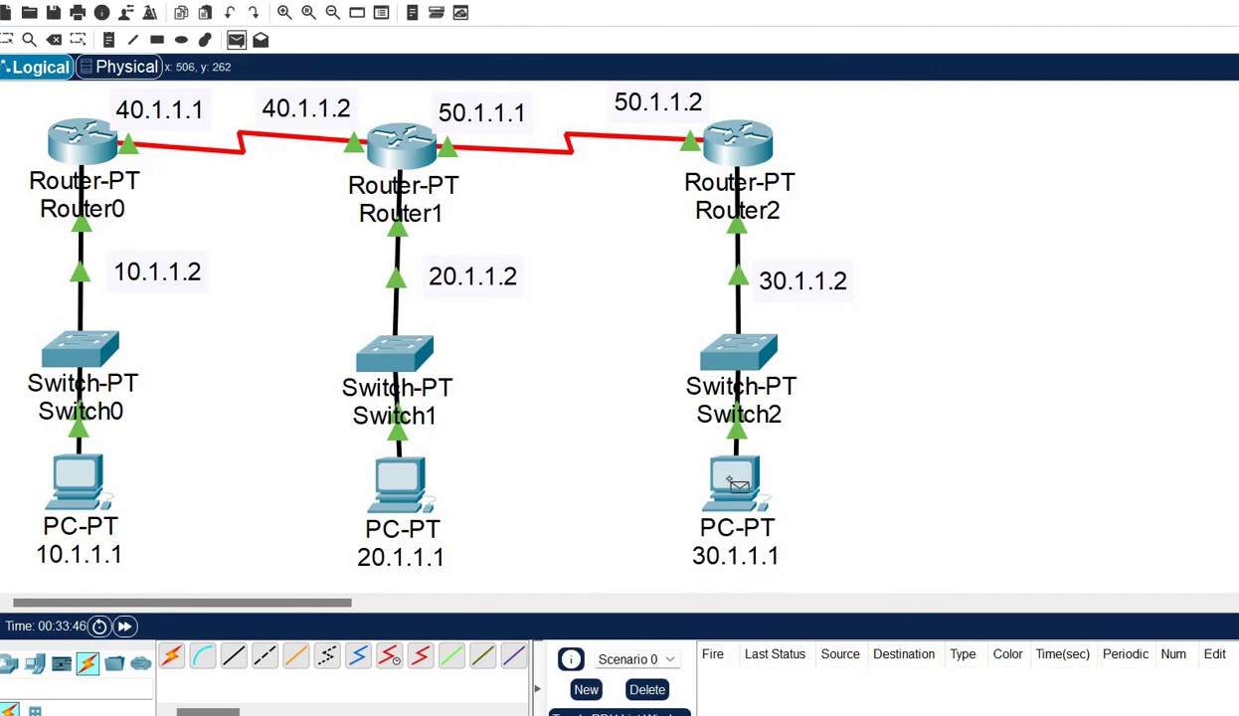
{"action": "left_click", "coordinate": [734, 483]}
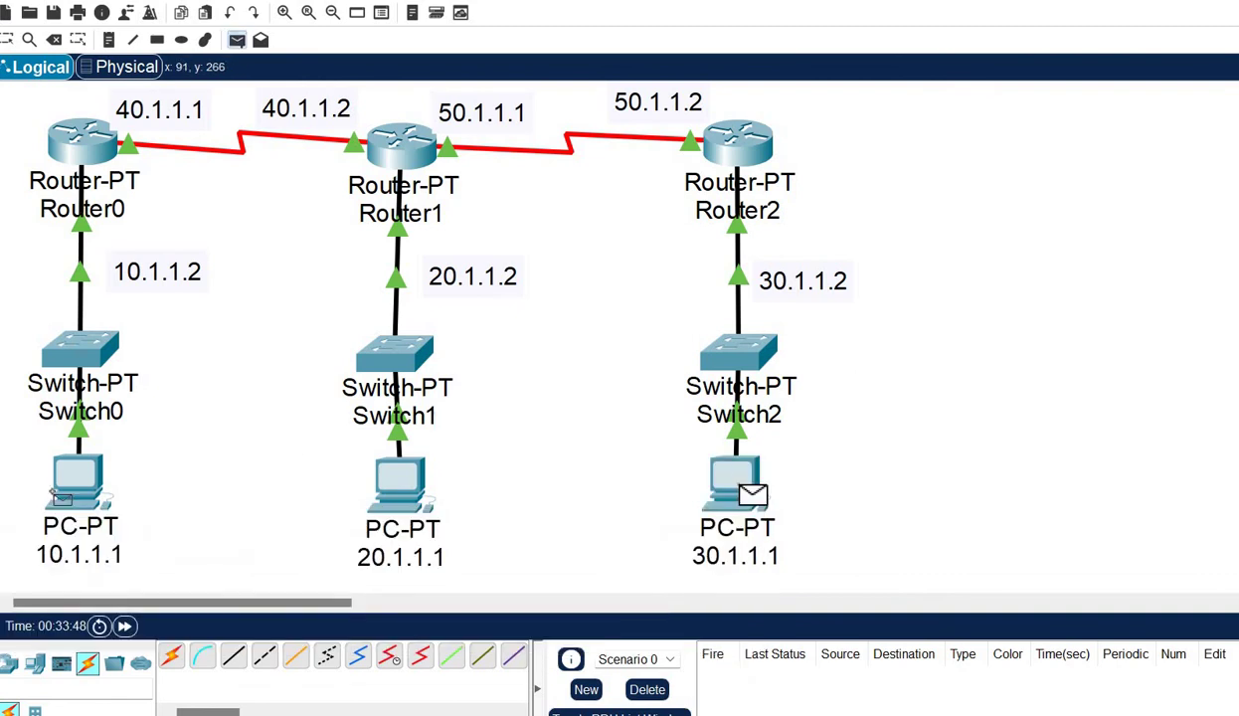
{"action": "left_click", "coordinate": [74, 469]}
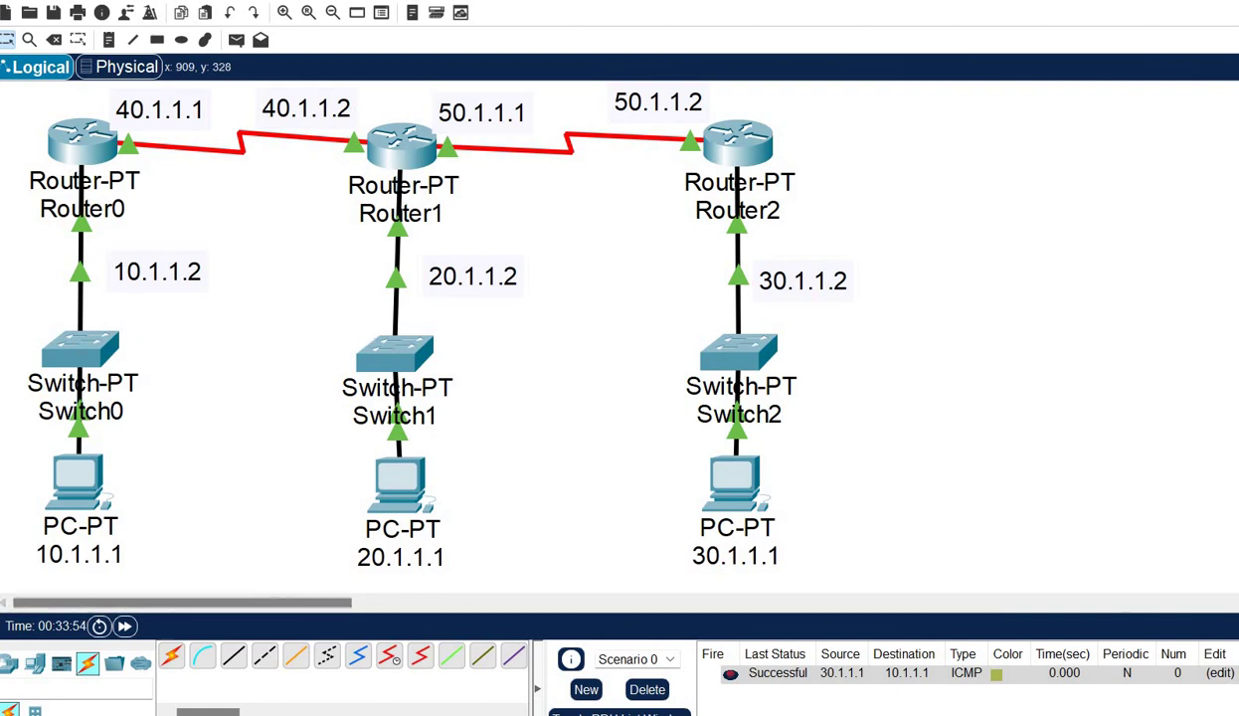
Step: Play the PDU from PC 30.1.1.1 to PC 10.1.1.1 in simulation mode and return to realtime mode
{"action": "key", "text": "shift+s"}
{"action": "key", "text": "alt+p"}
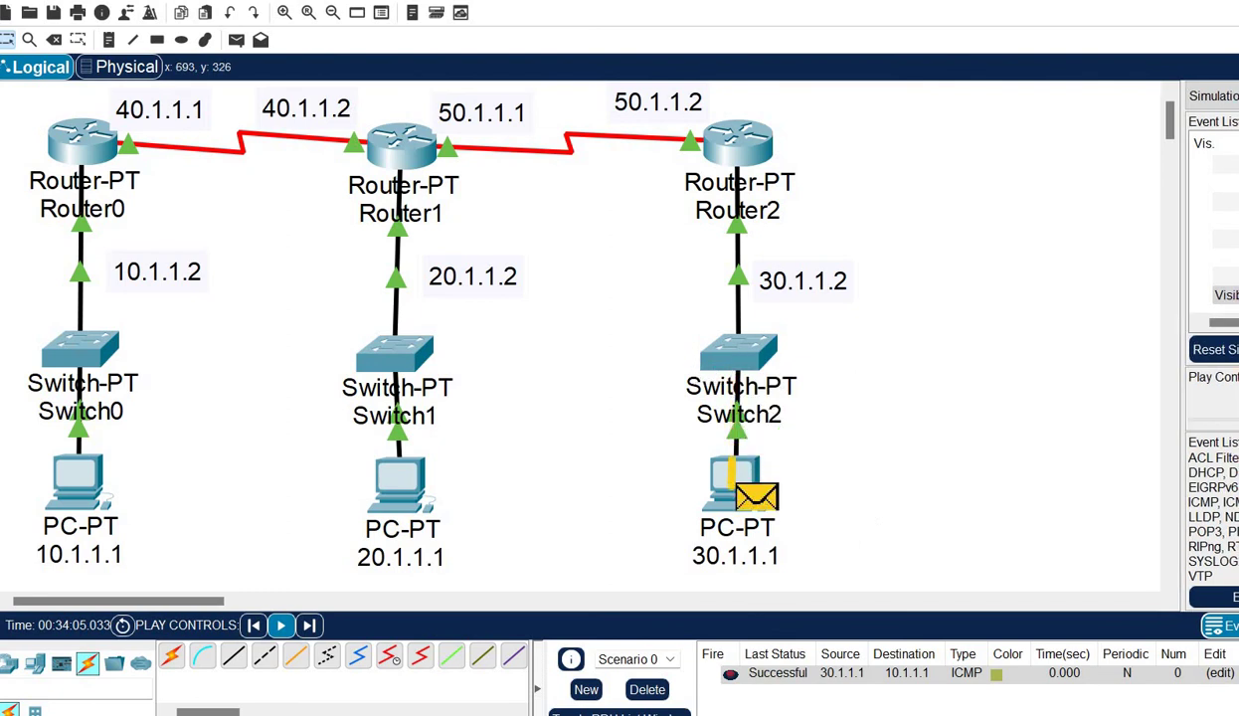
{"action": "key", "text": "shift+s"}
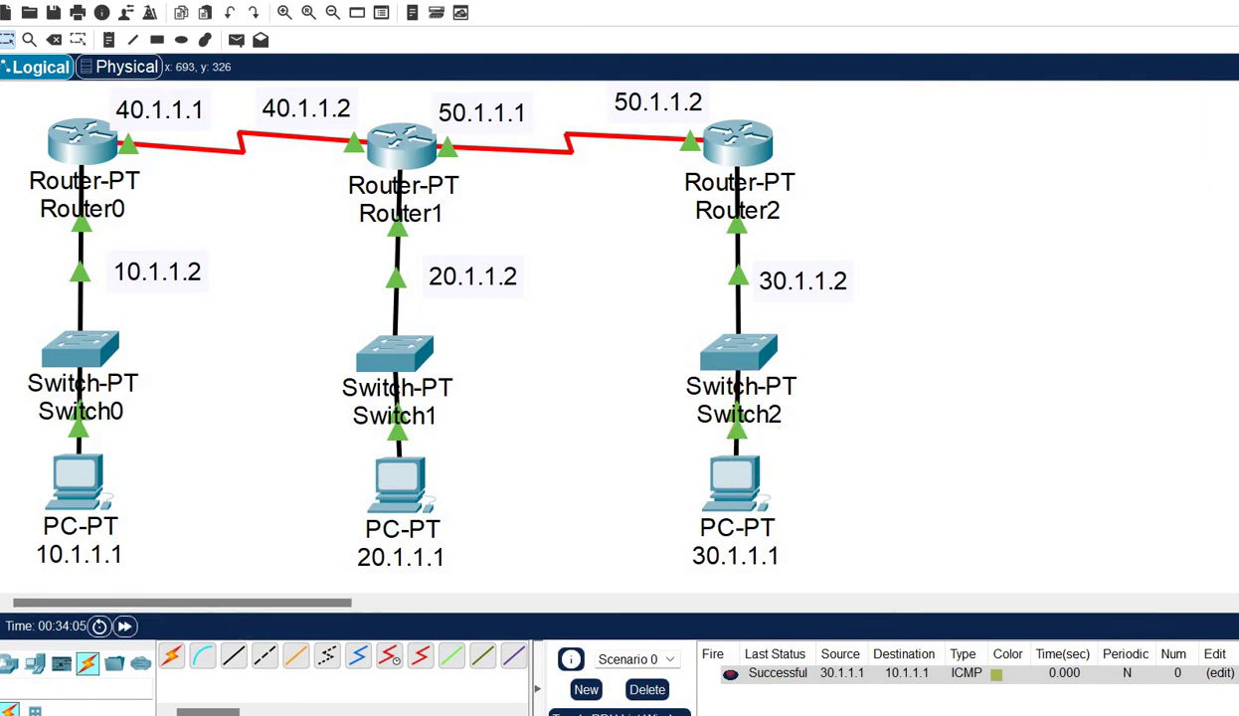